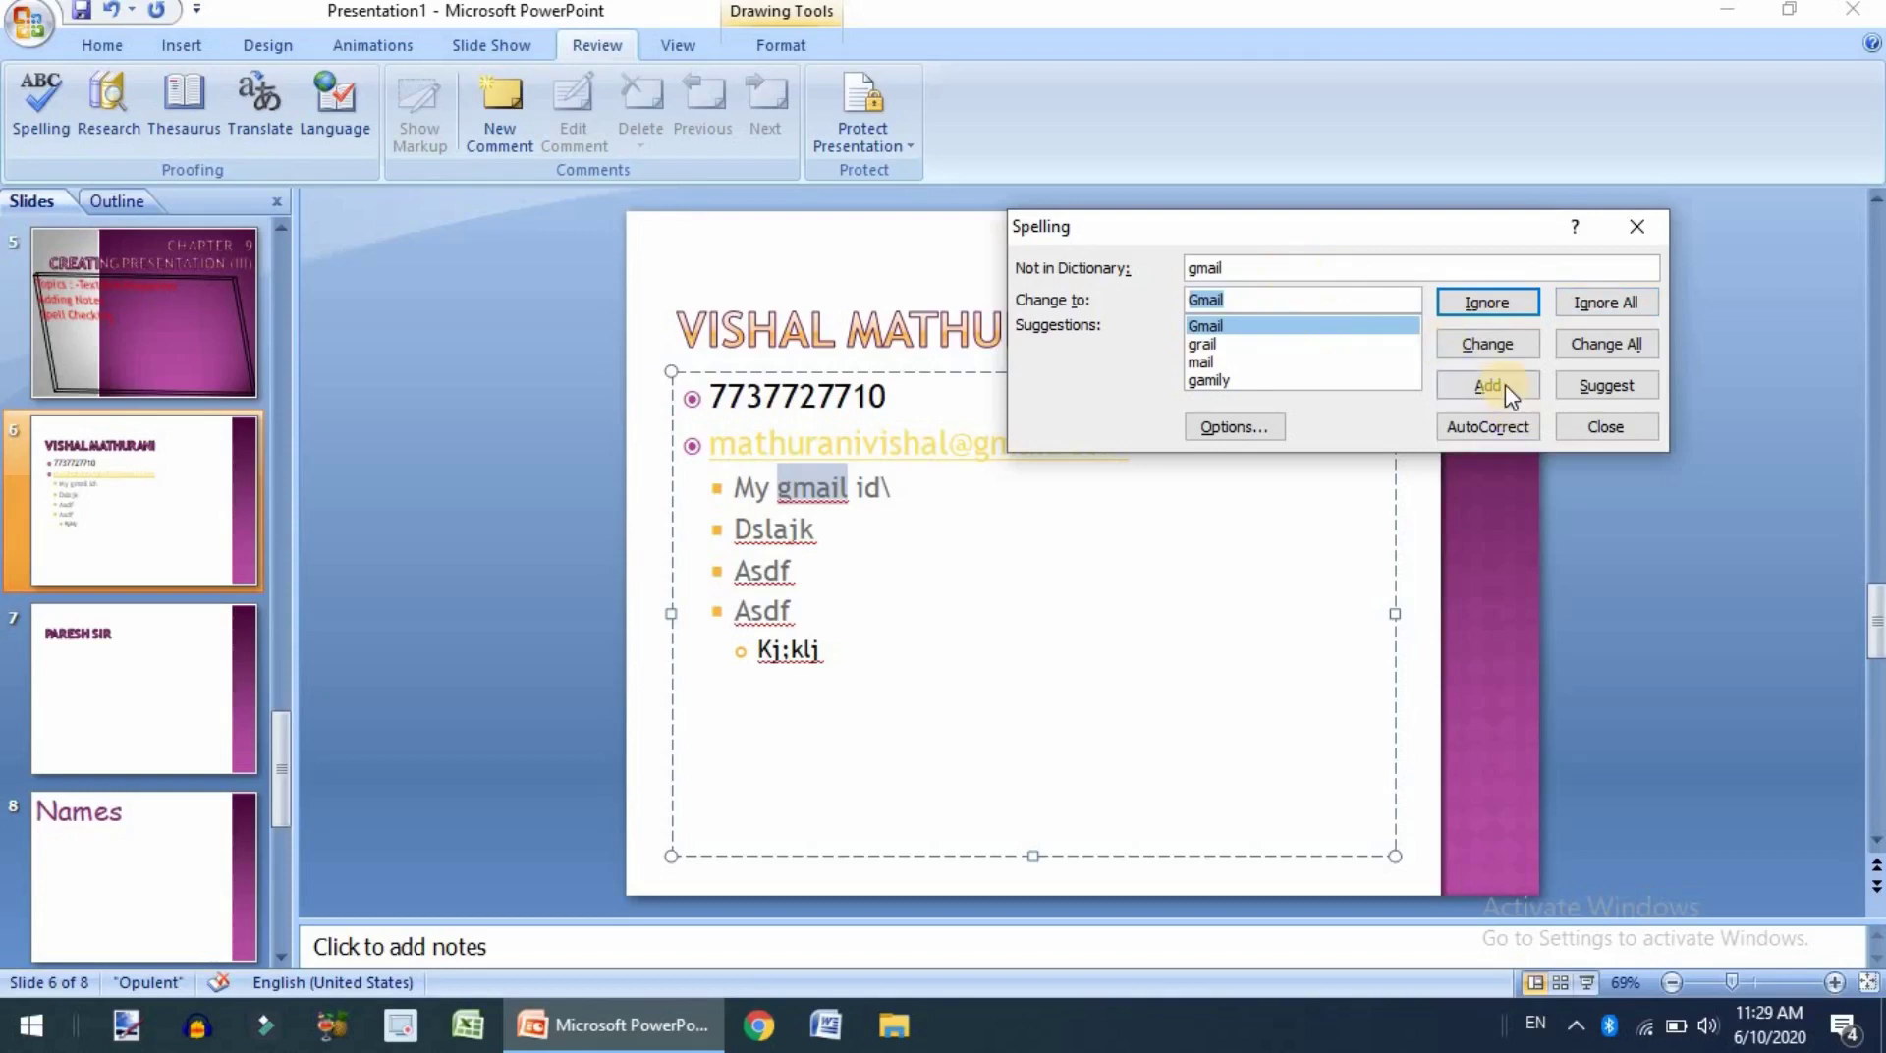
# In the spell check, add "gmail" to the dictionary and change "Dslajk" to the suggestion "Delink"
pyautogui.click(1488, 386)
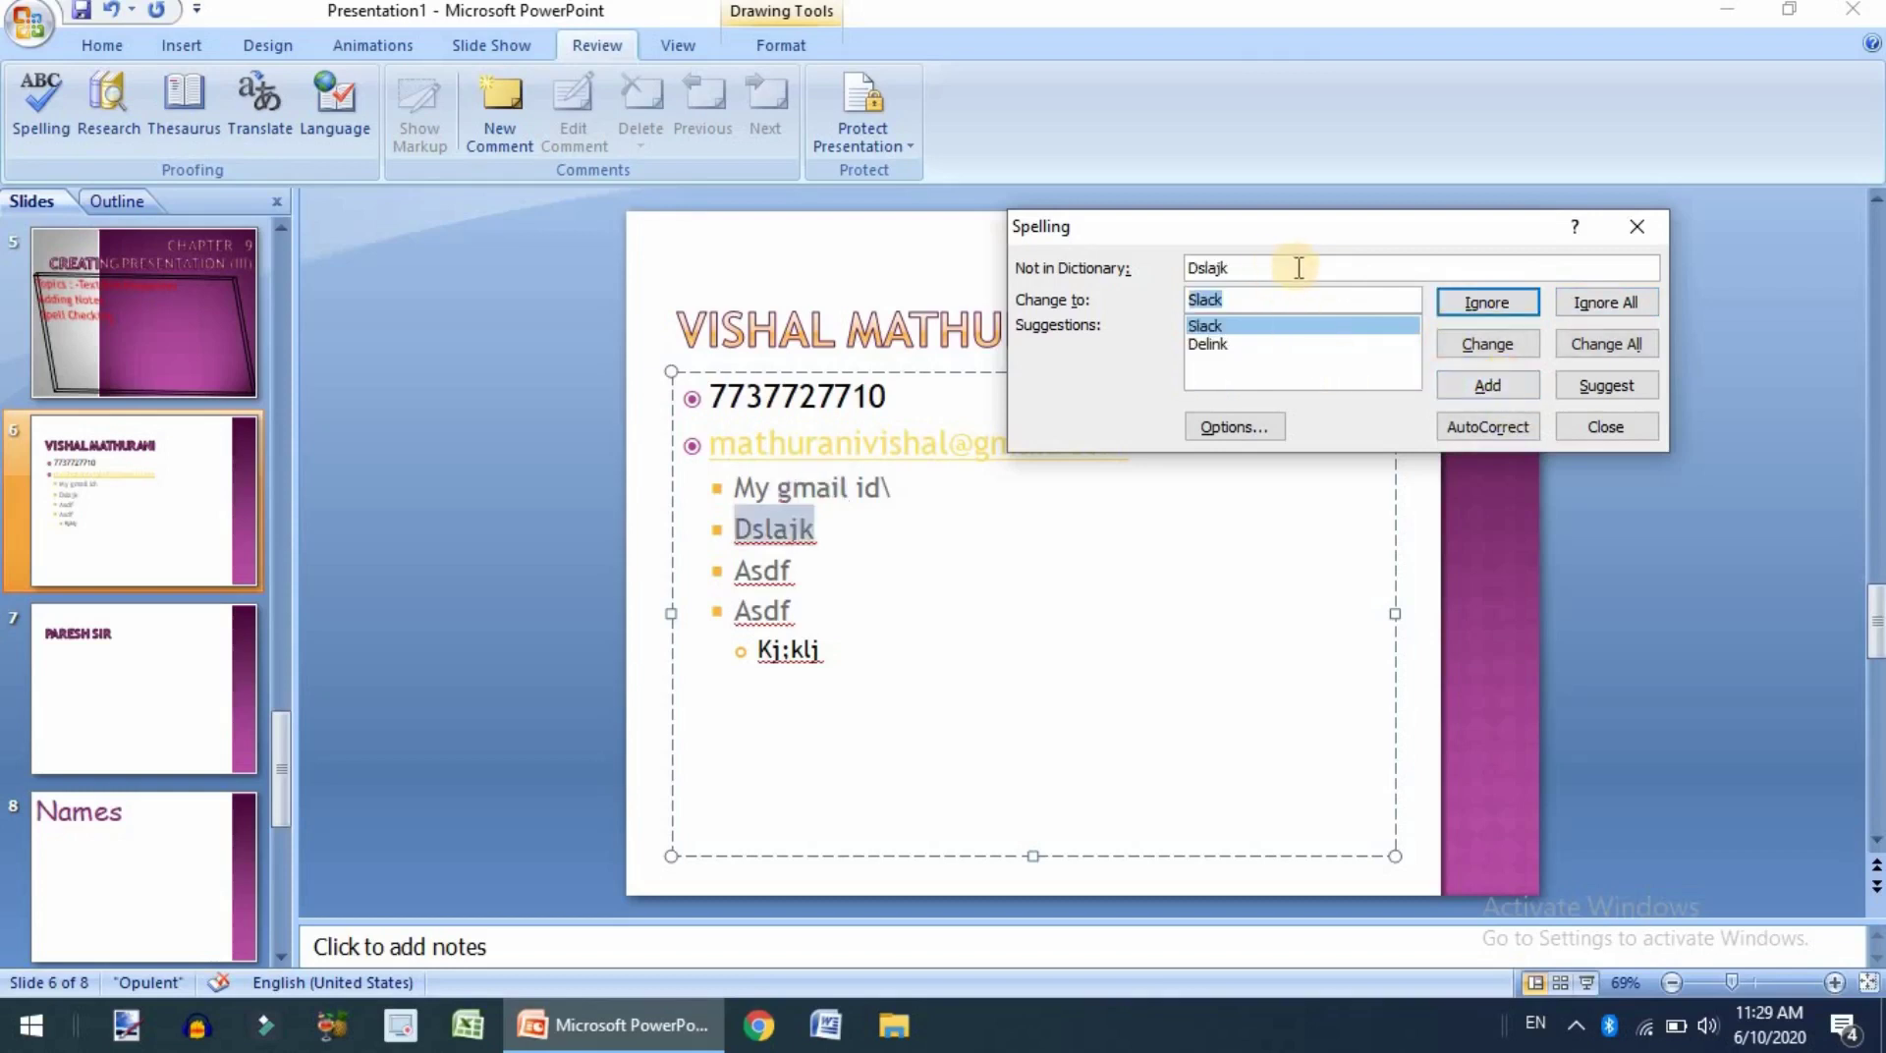
pyautogui.click(1273, 359)
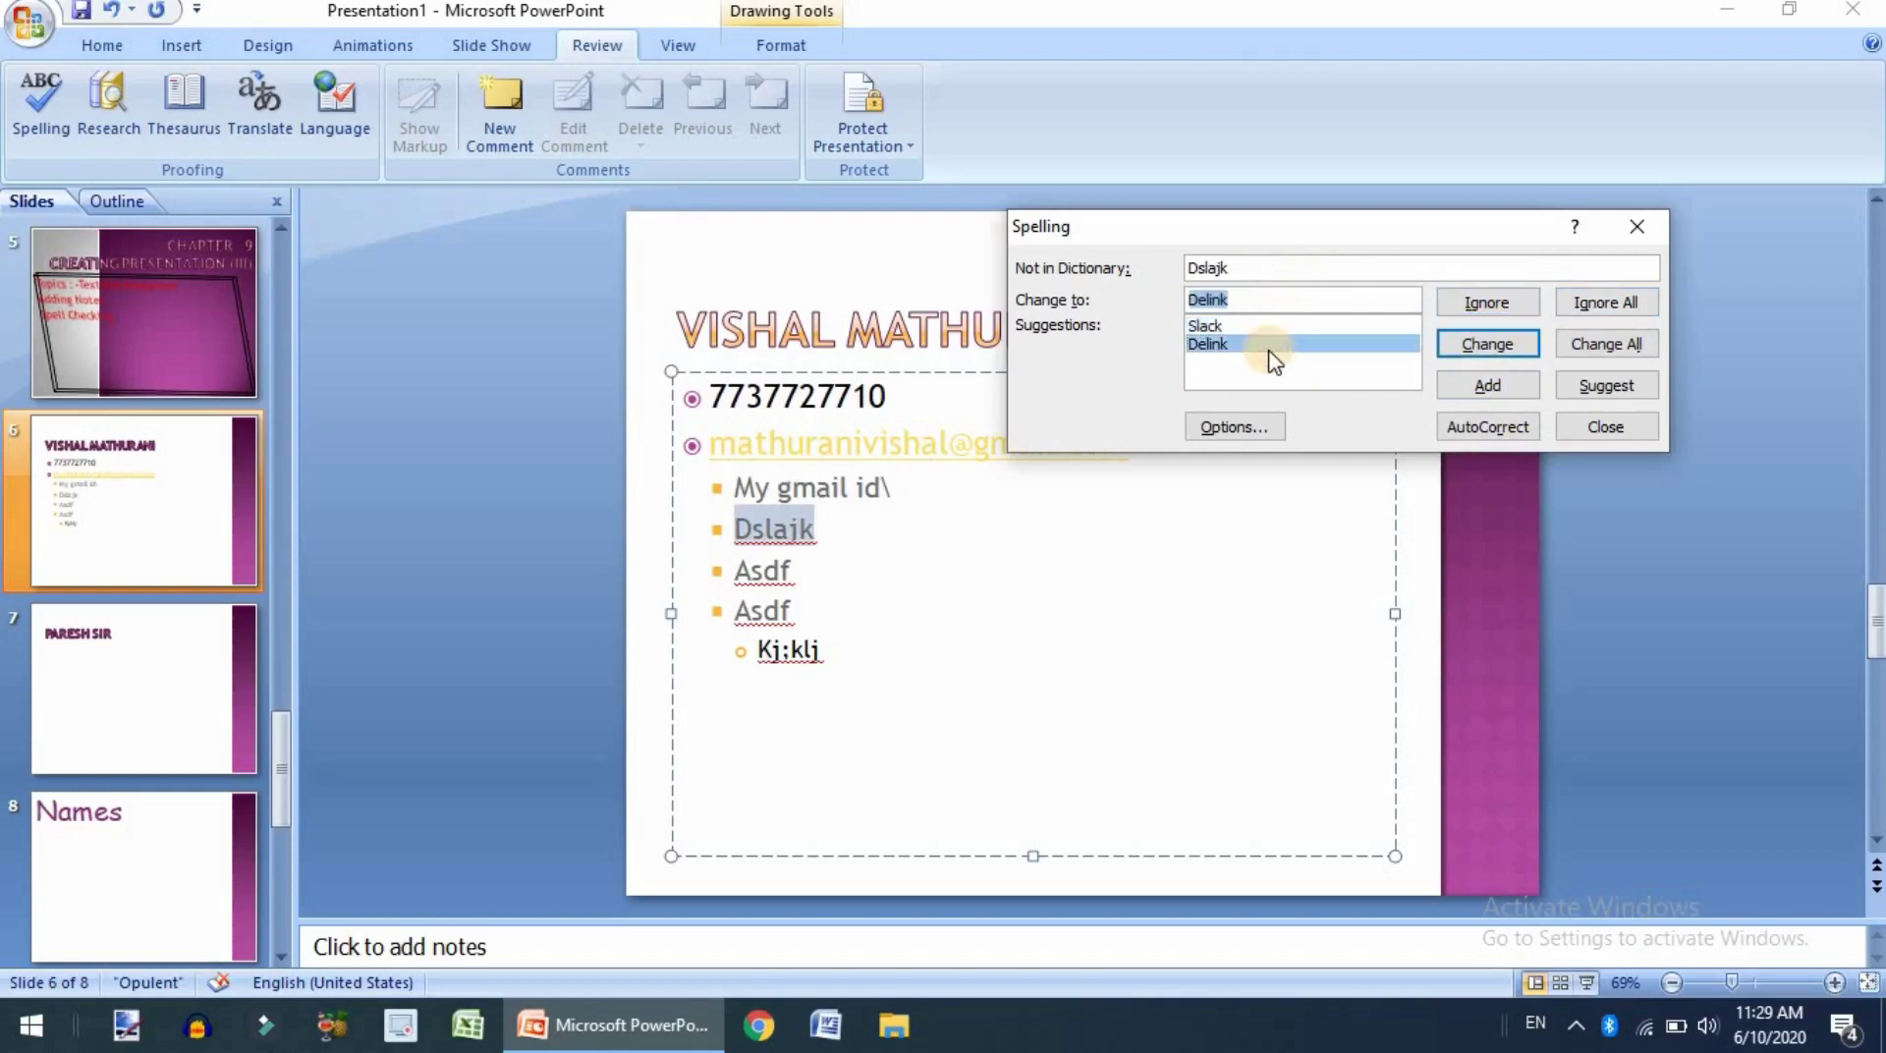
pyautogui.click(1501, 364)
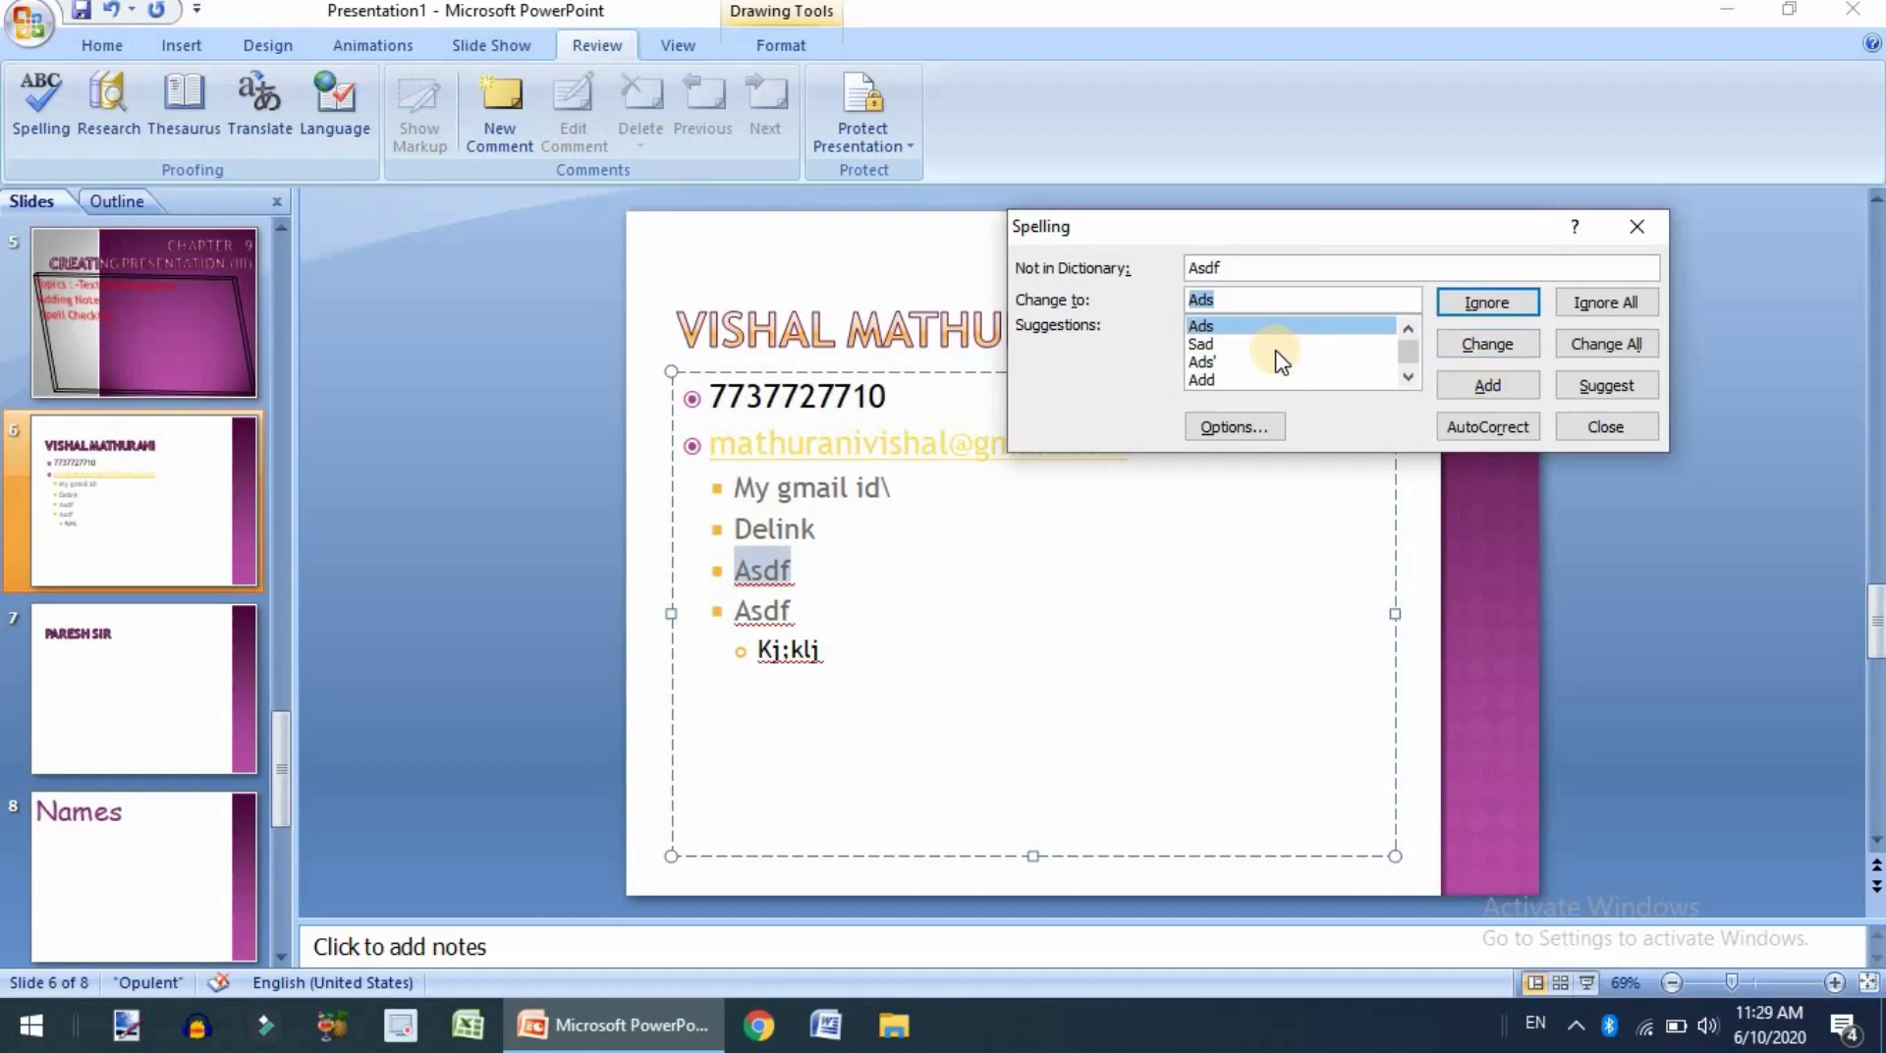
# Change the first misspelled "Asdf" on slide 6 to "Aside" and the second one to "Adds"
pyautogui.scroll(-3, 1277, 359)
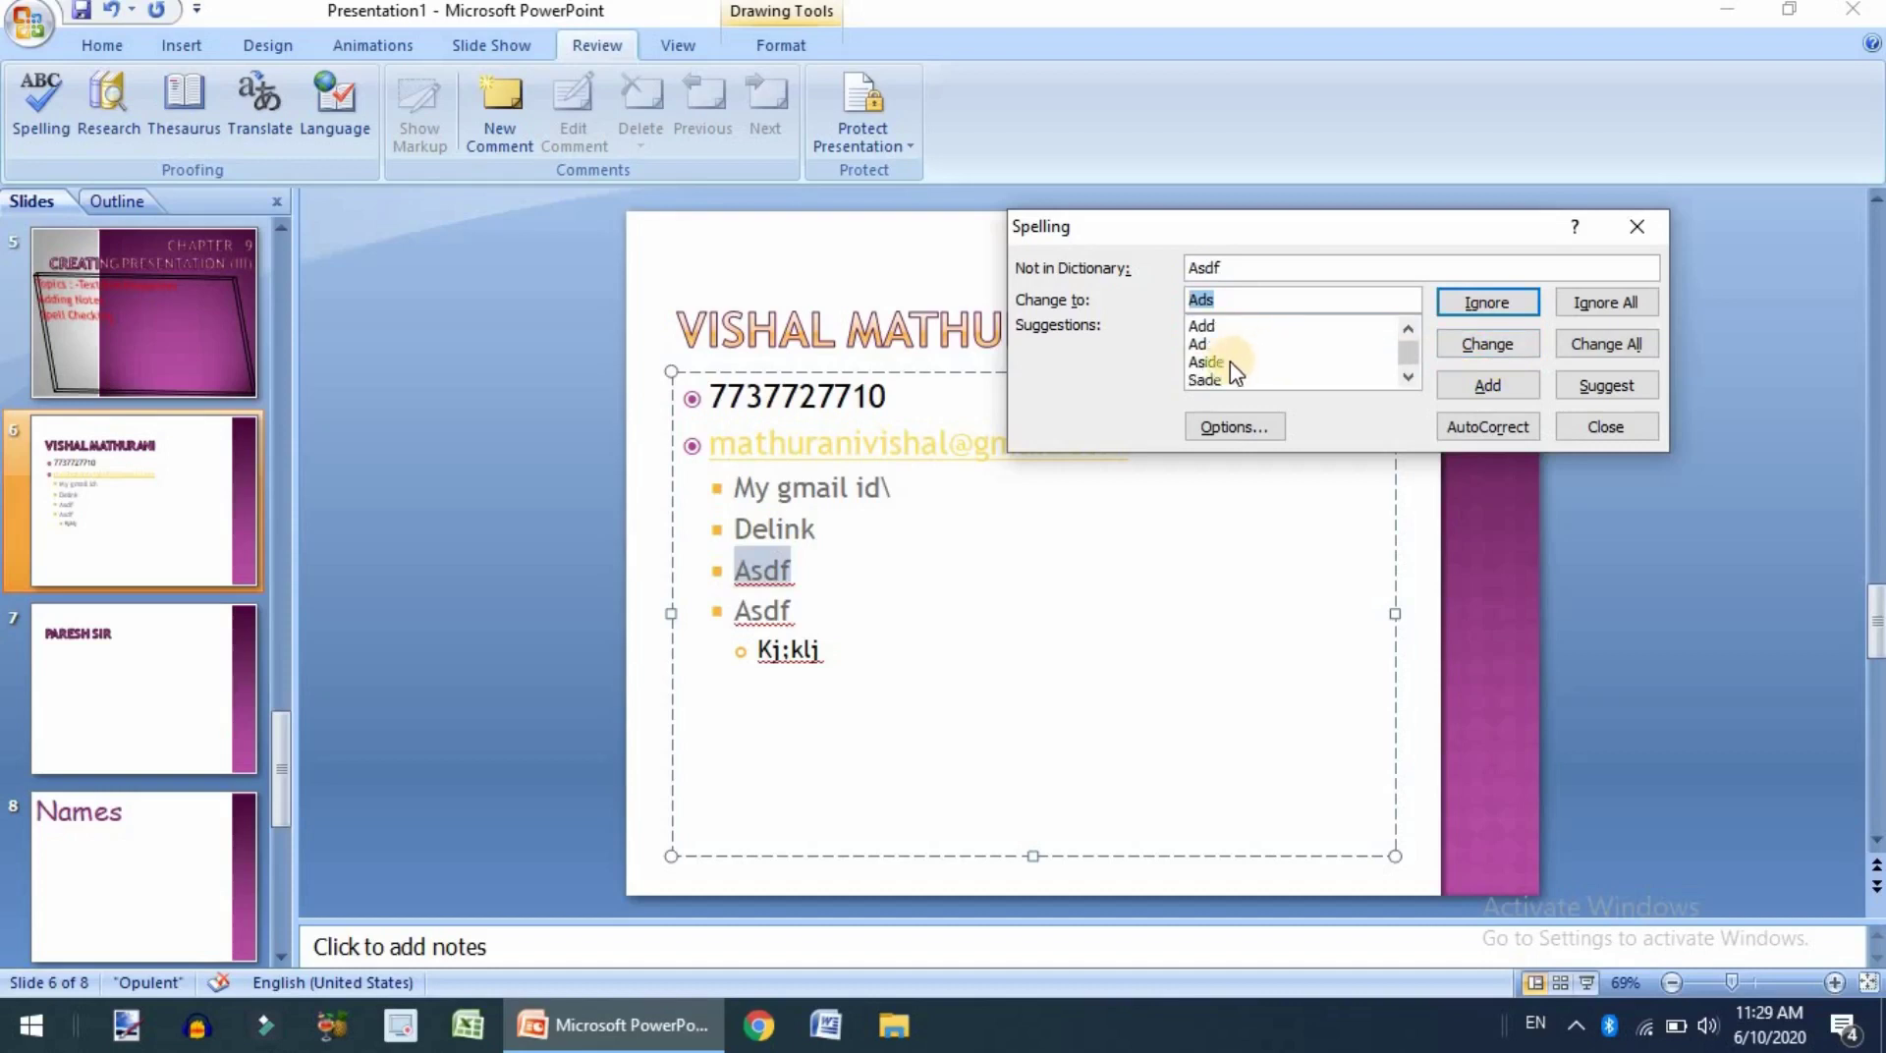
pyautogui.click(1235, 372)
pyautogui.click(1521, 345)
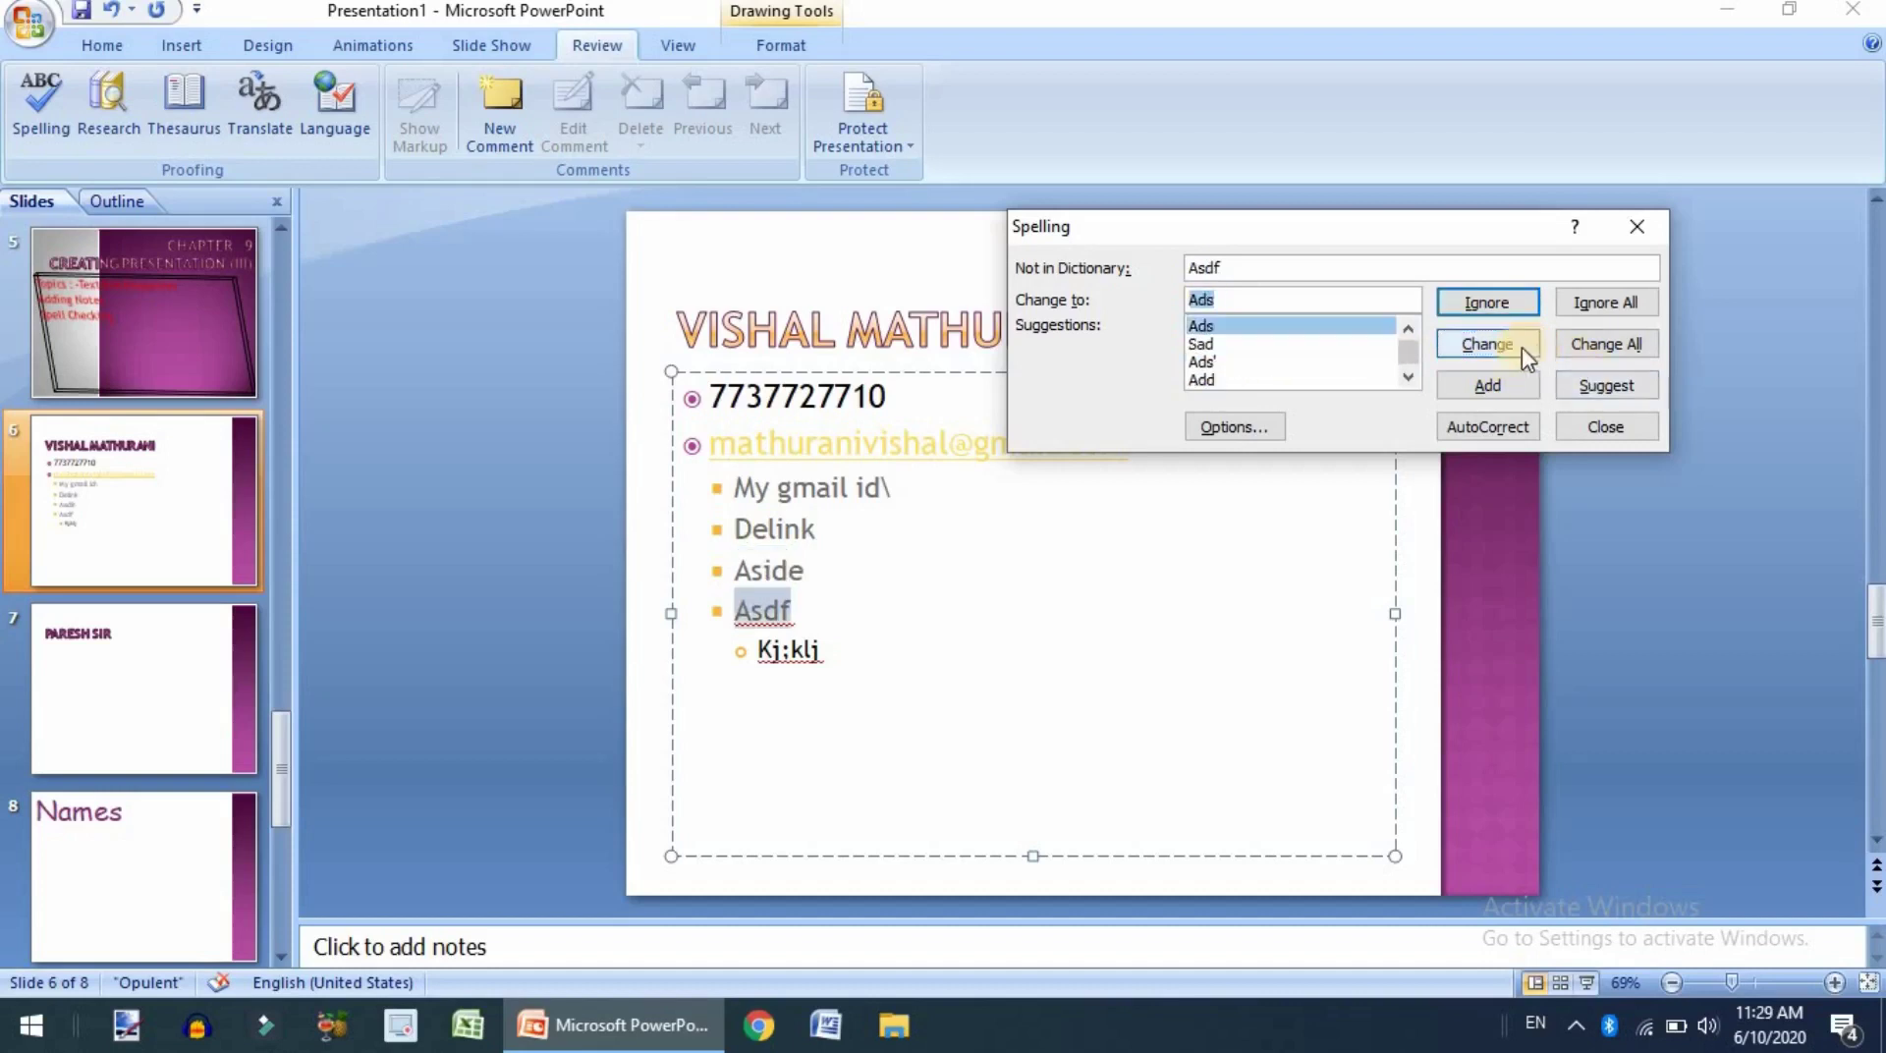
pyautogui.scroll(-2, 1305, 370)
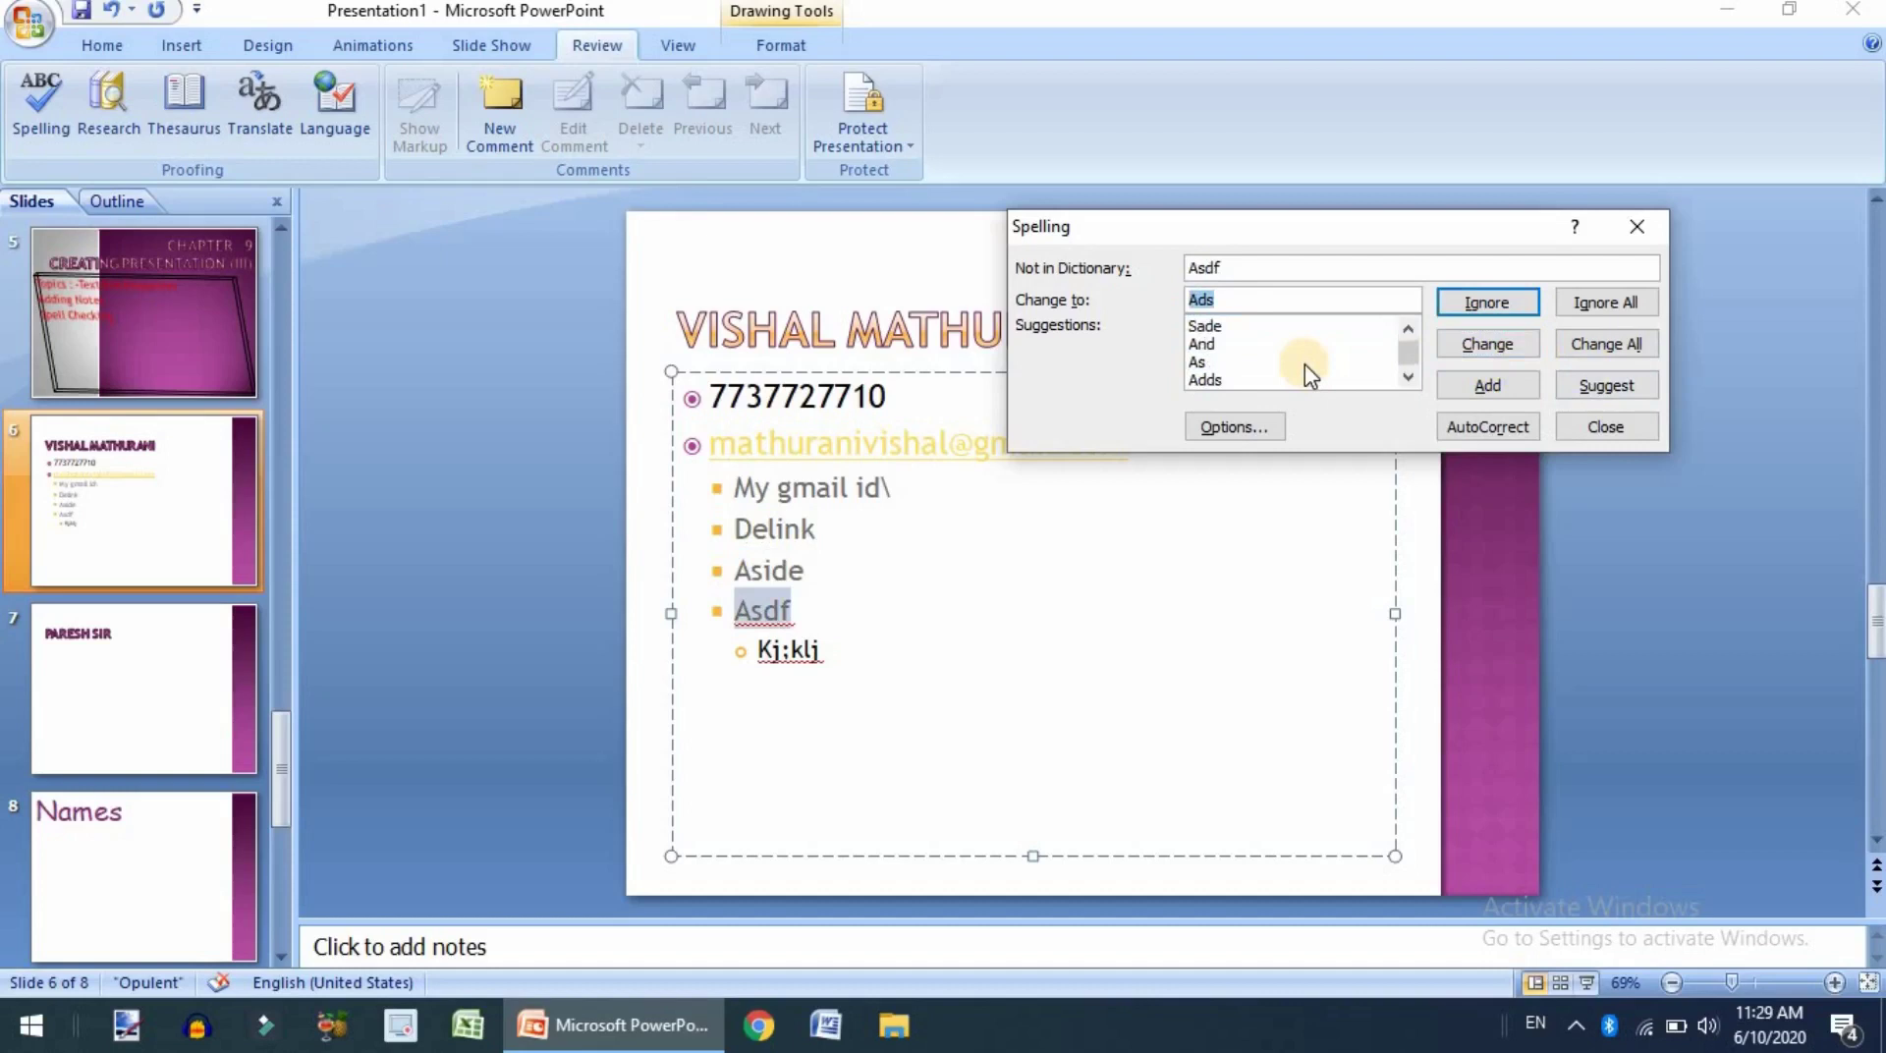
pyautogui.click(1213, 380)
pyautogui.click(1513, 347)
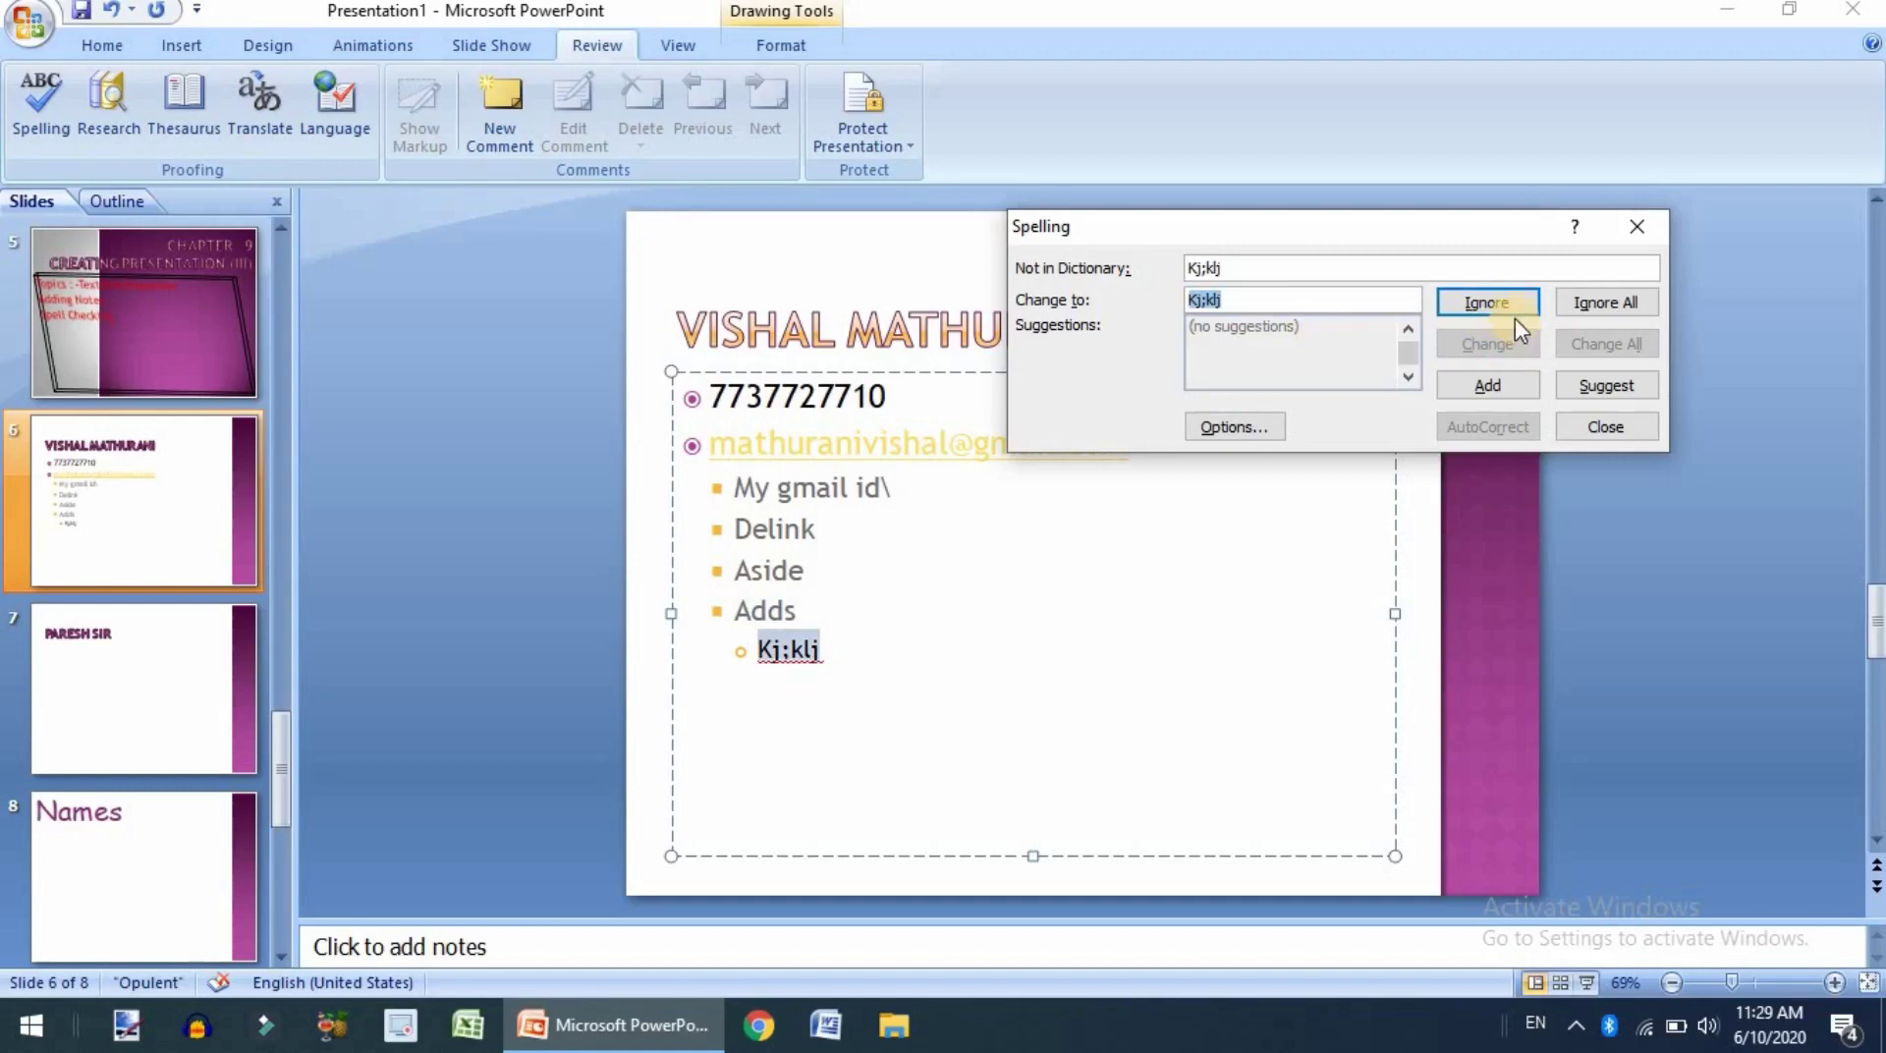
# Ignore the flagged word "Kj;klj" and end the spell check without correcting the formula slide
pyautogui.click(1521, 311)
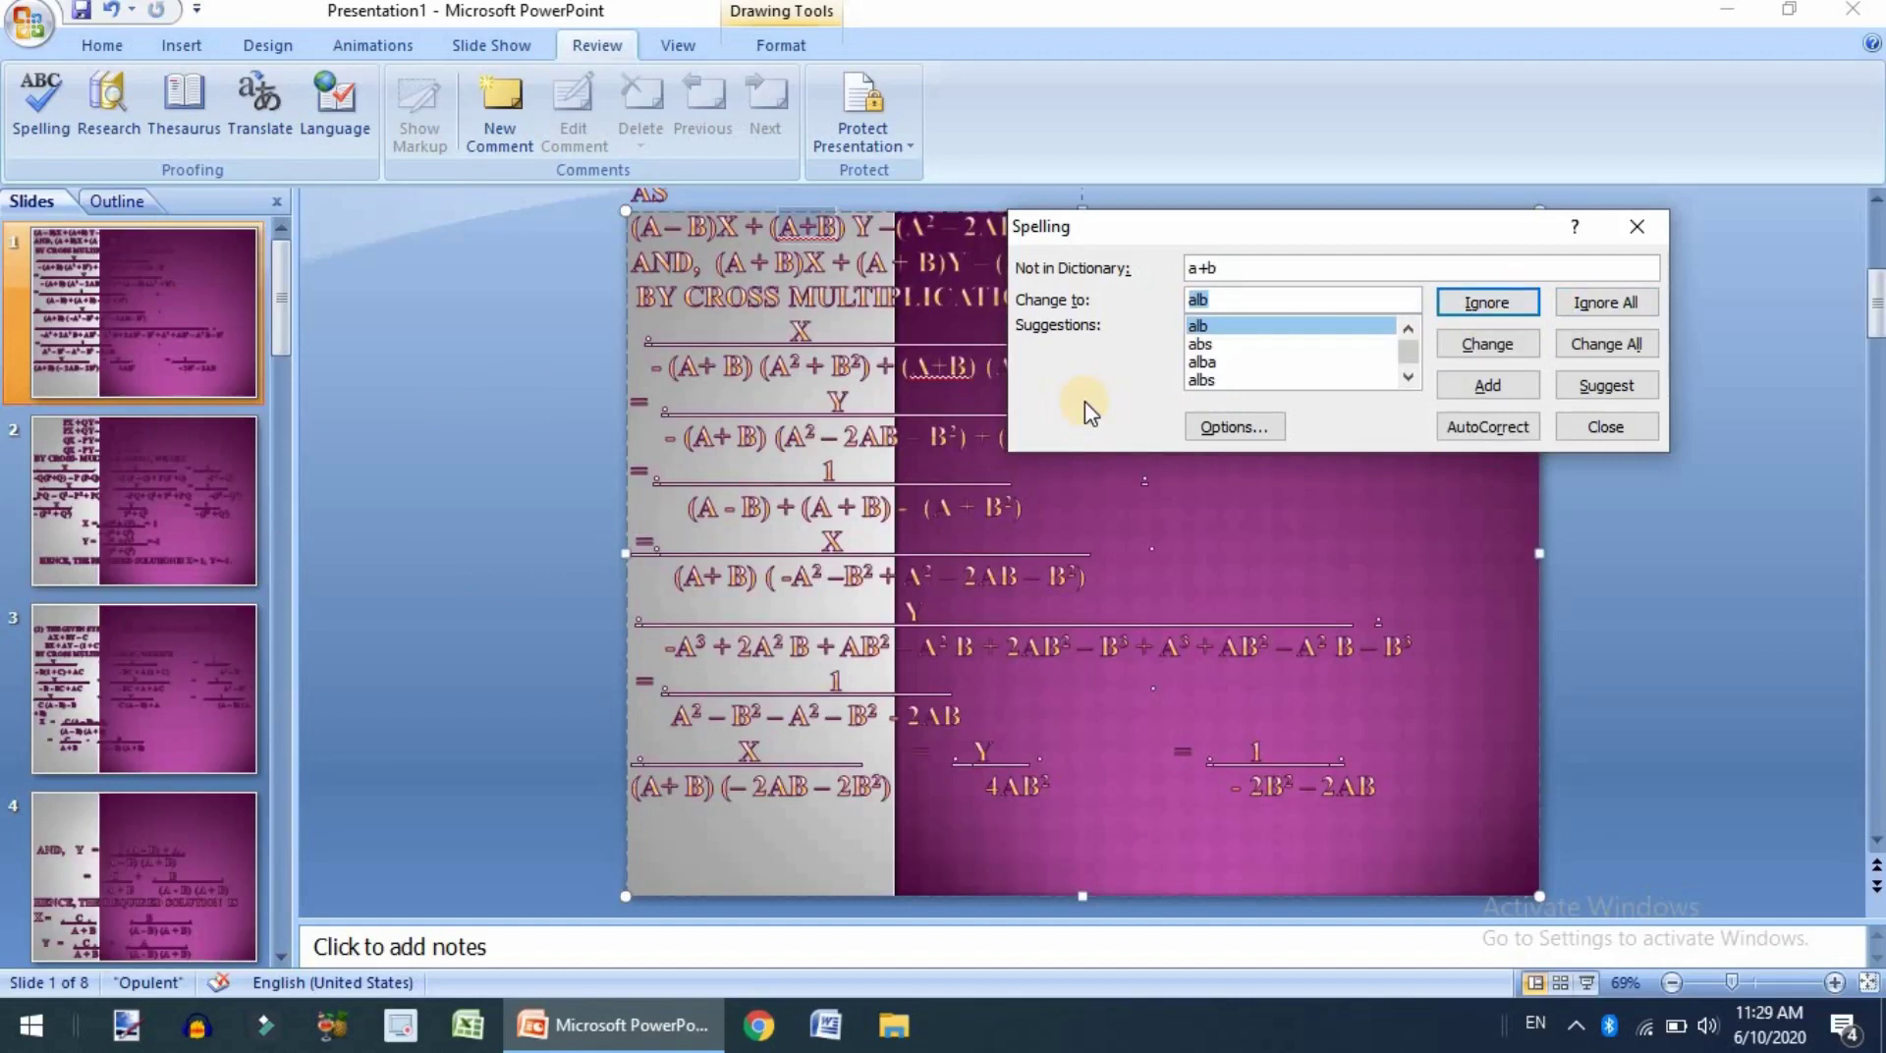
pyautogui.click(1638, 236)
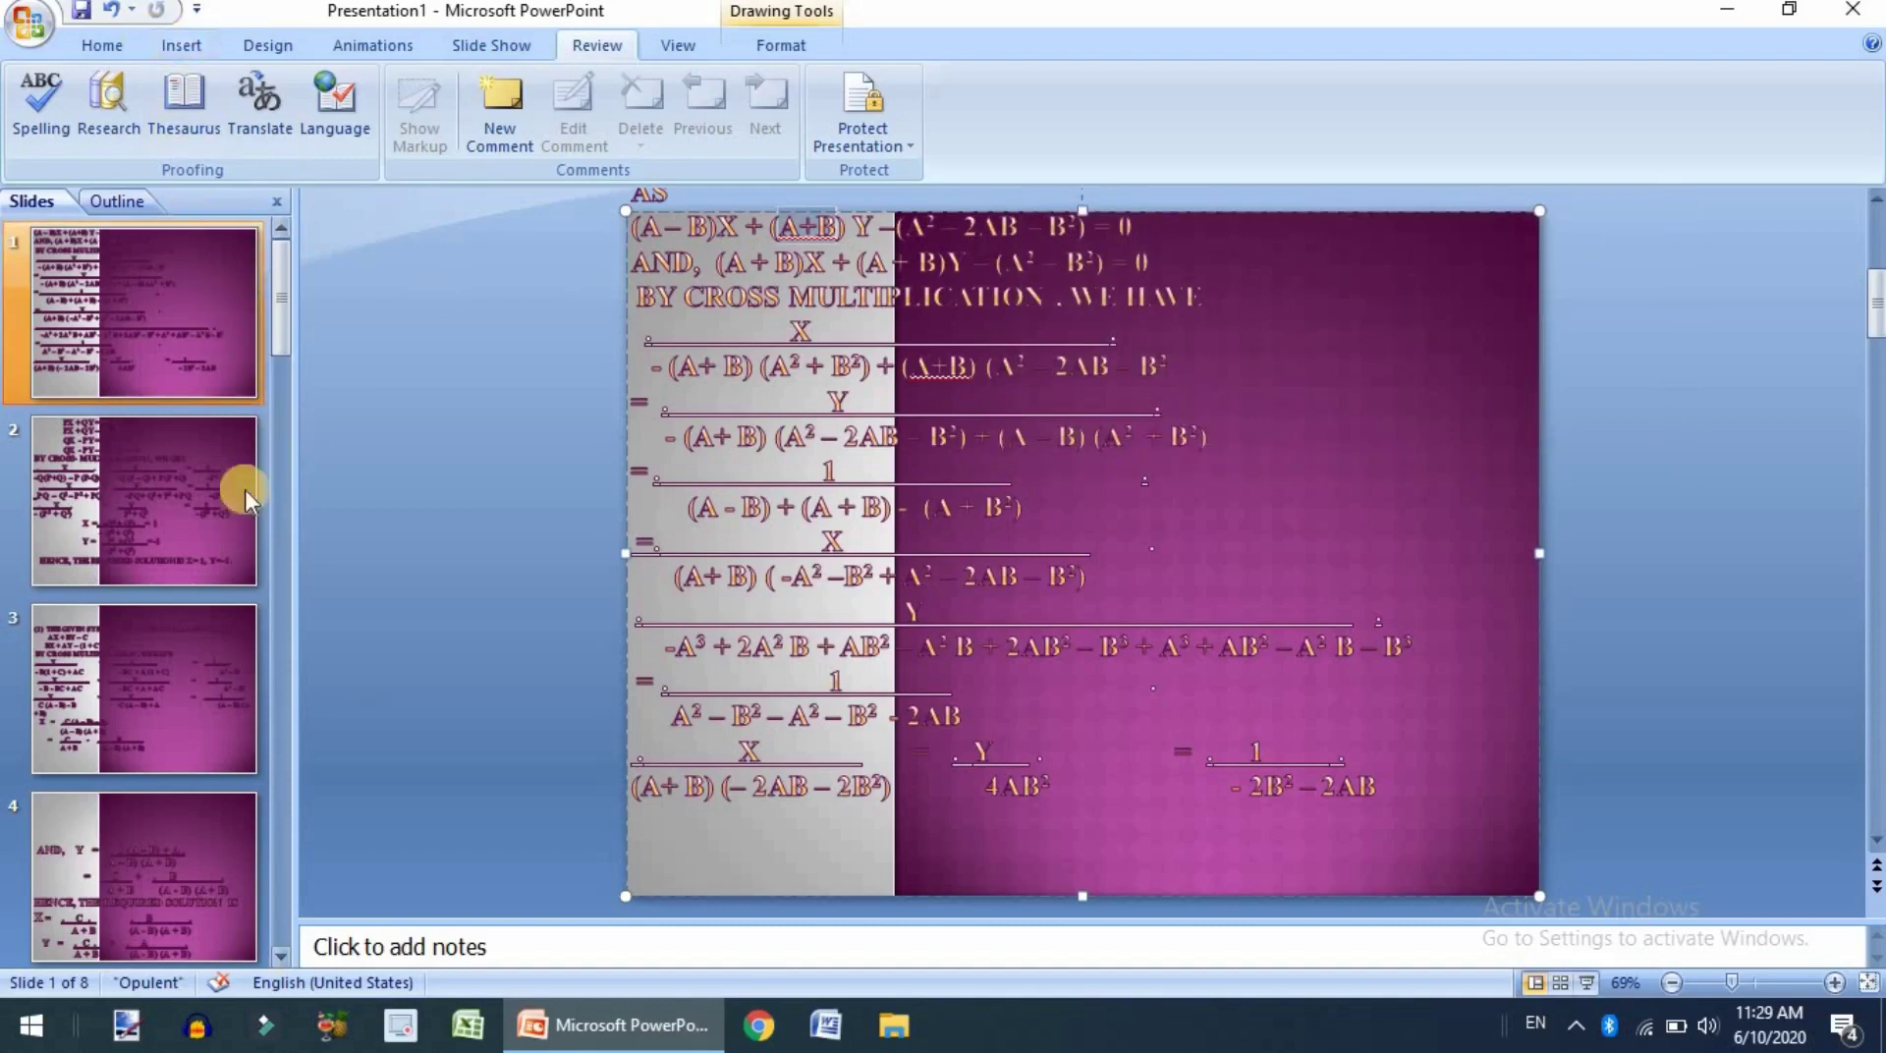
# View the Names slide, slide 8, and go back to the Chapter 9 title slide, slide 5
pyautogui.click(139, 617)
pyautogui.scroll(-5, 139, 617)
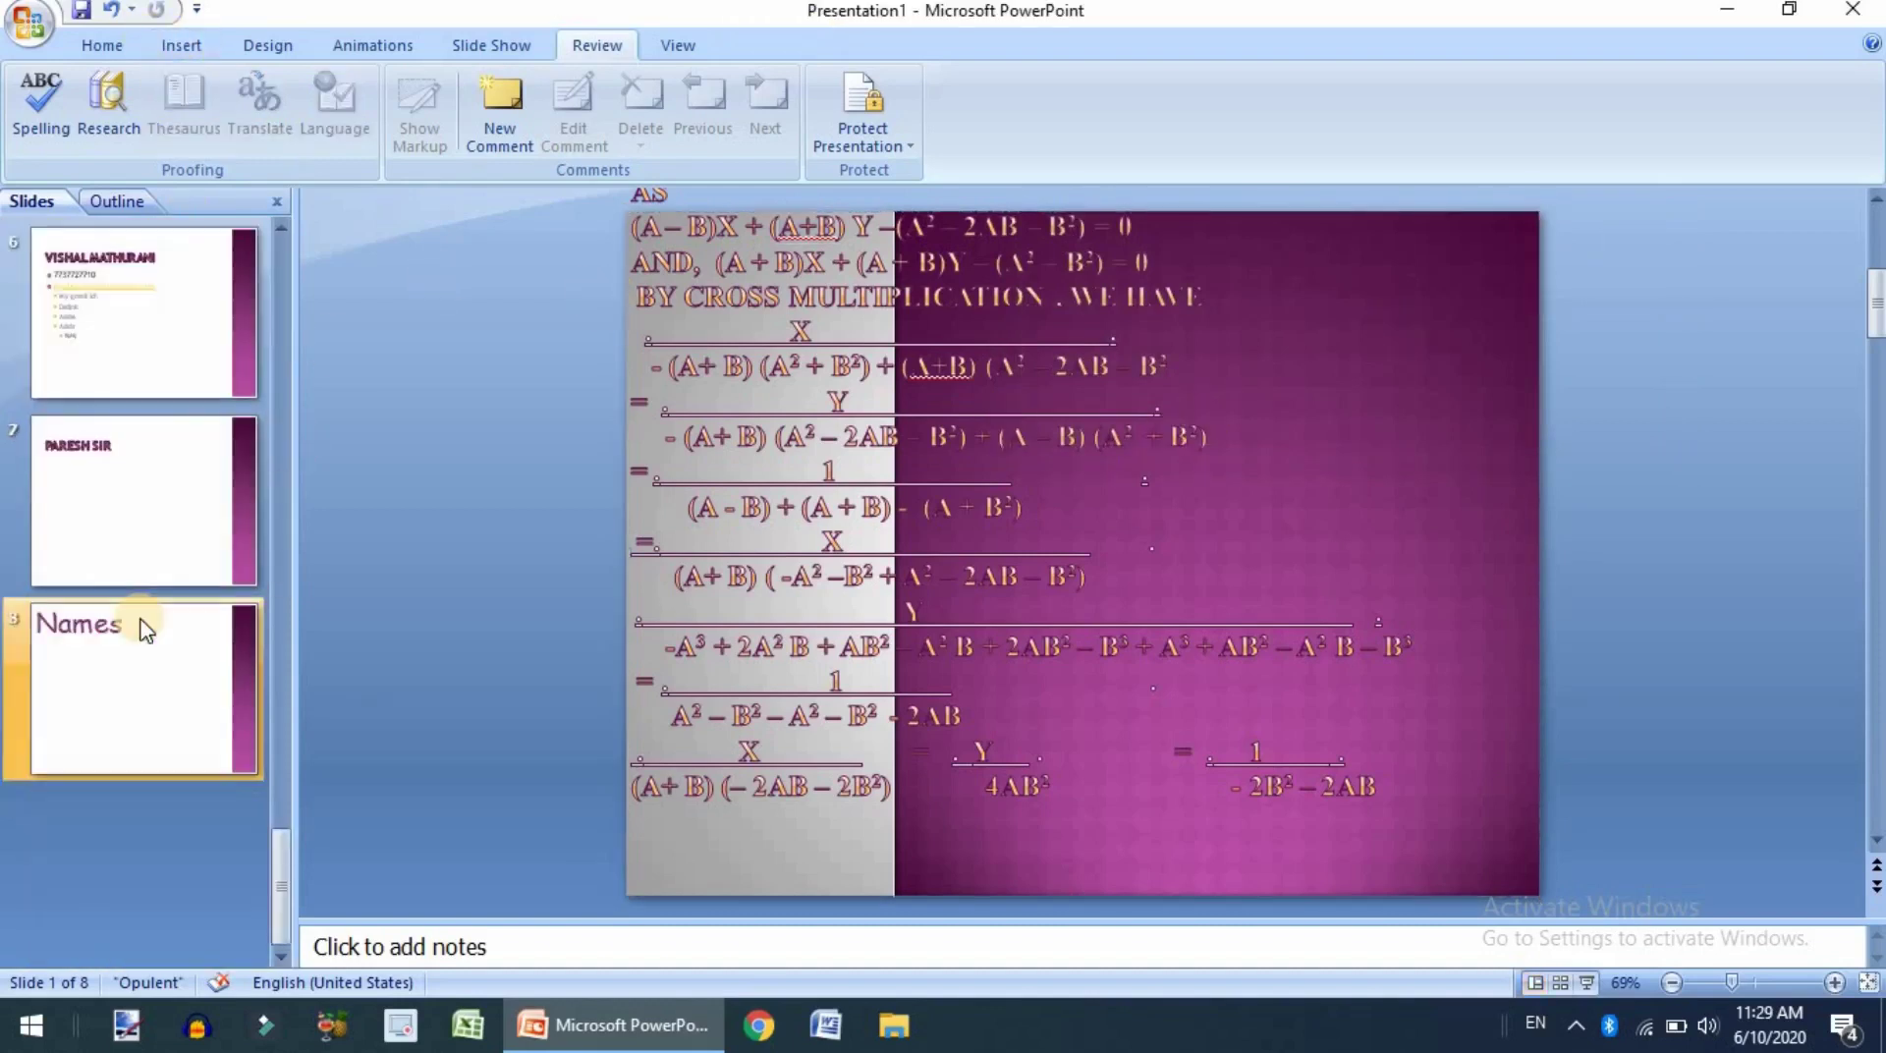
pyautogui.click(142, 622)
pyautogui.scroll(2, 152, 467)
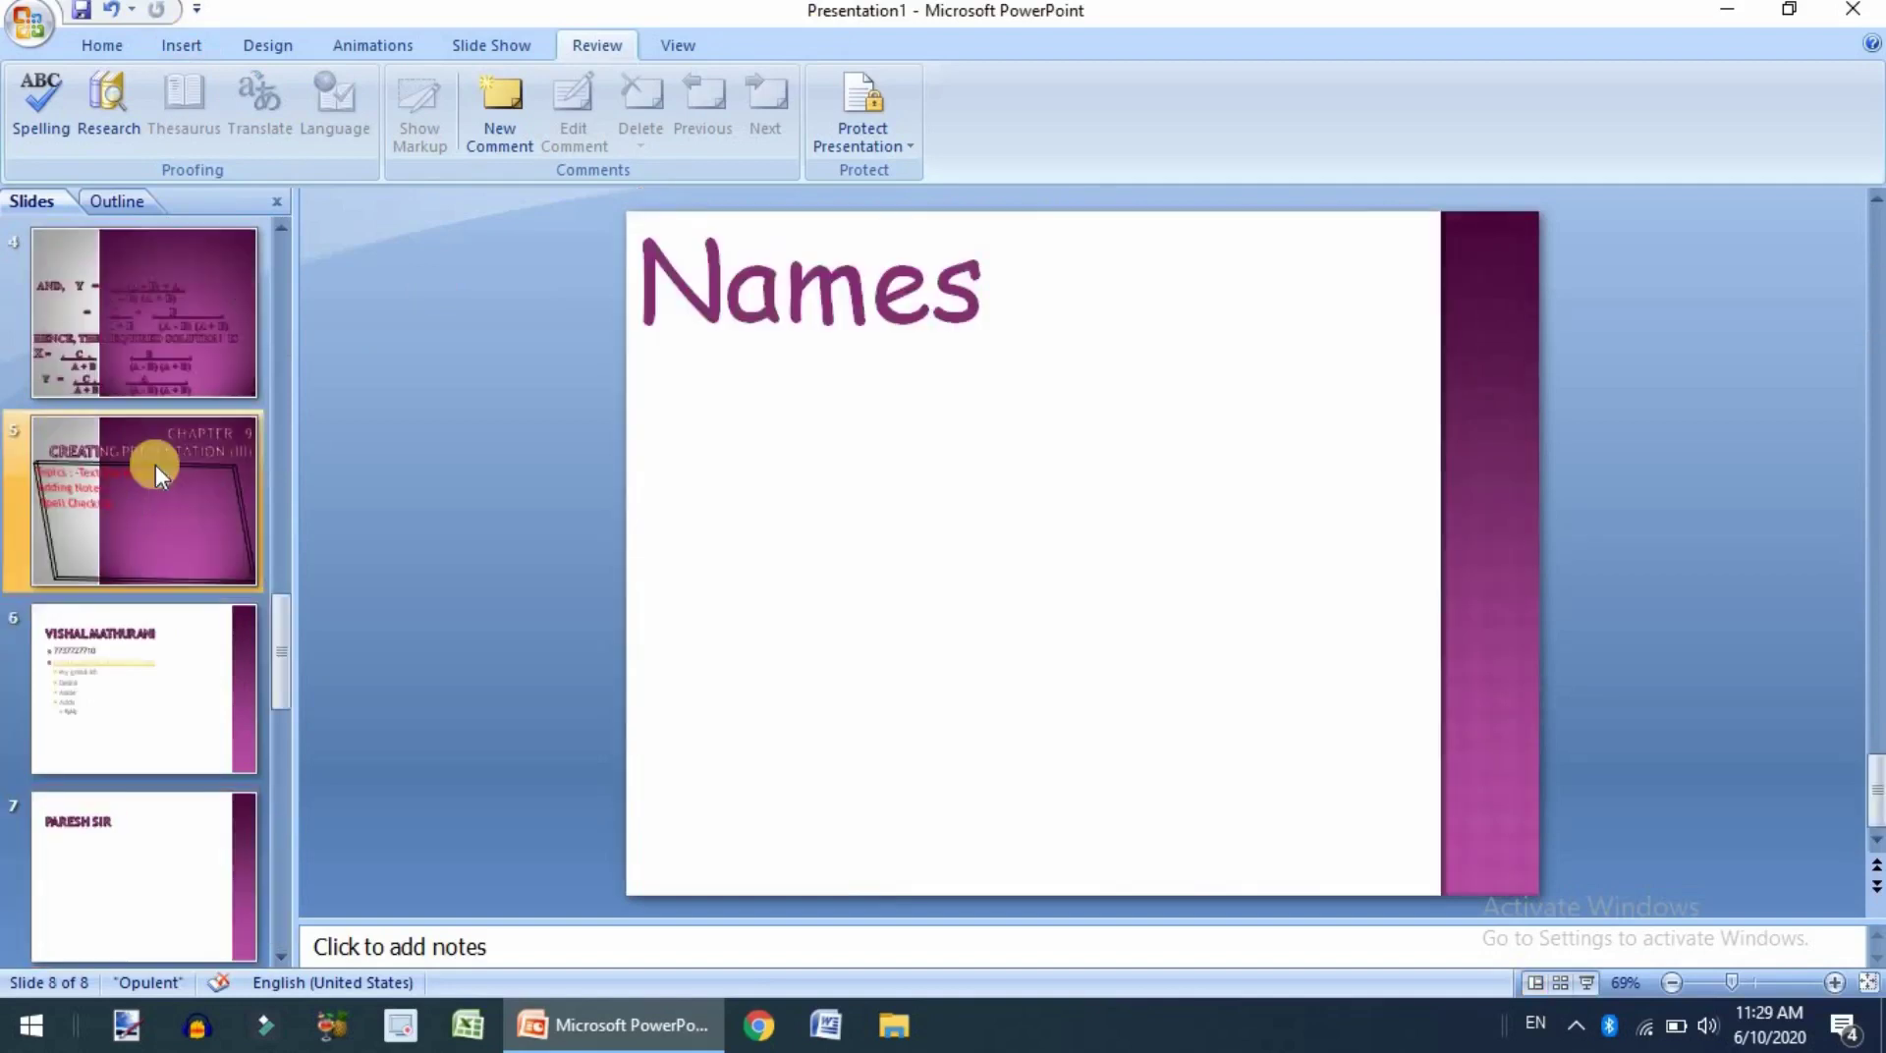
pyautogui.click(155, 464)
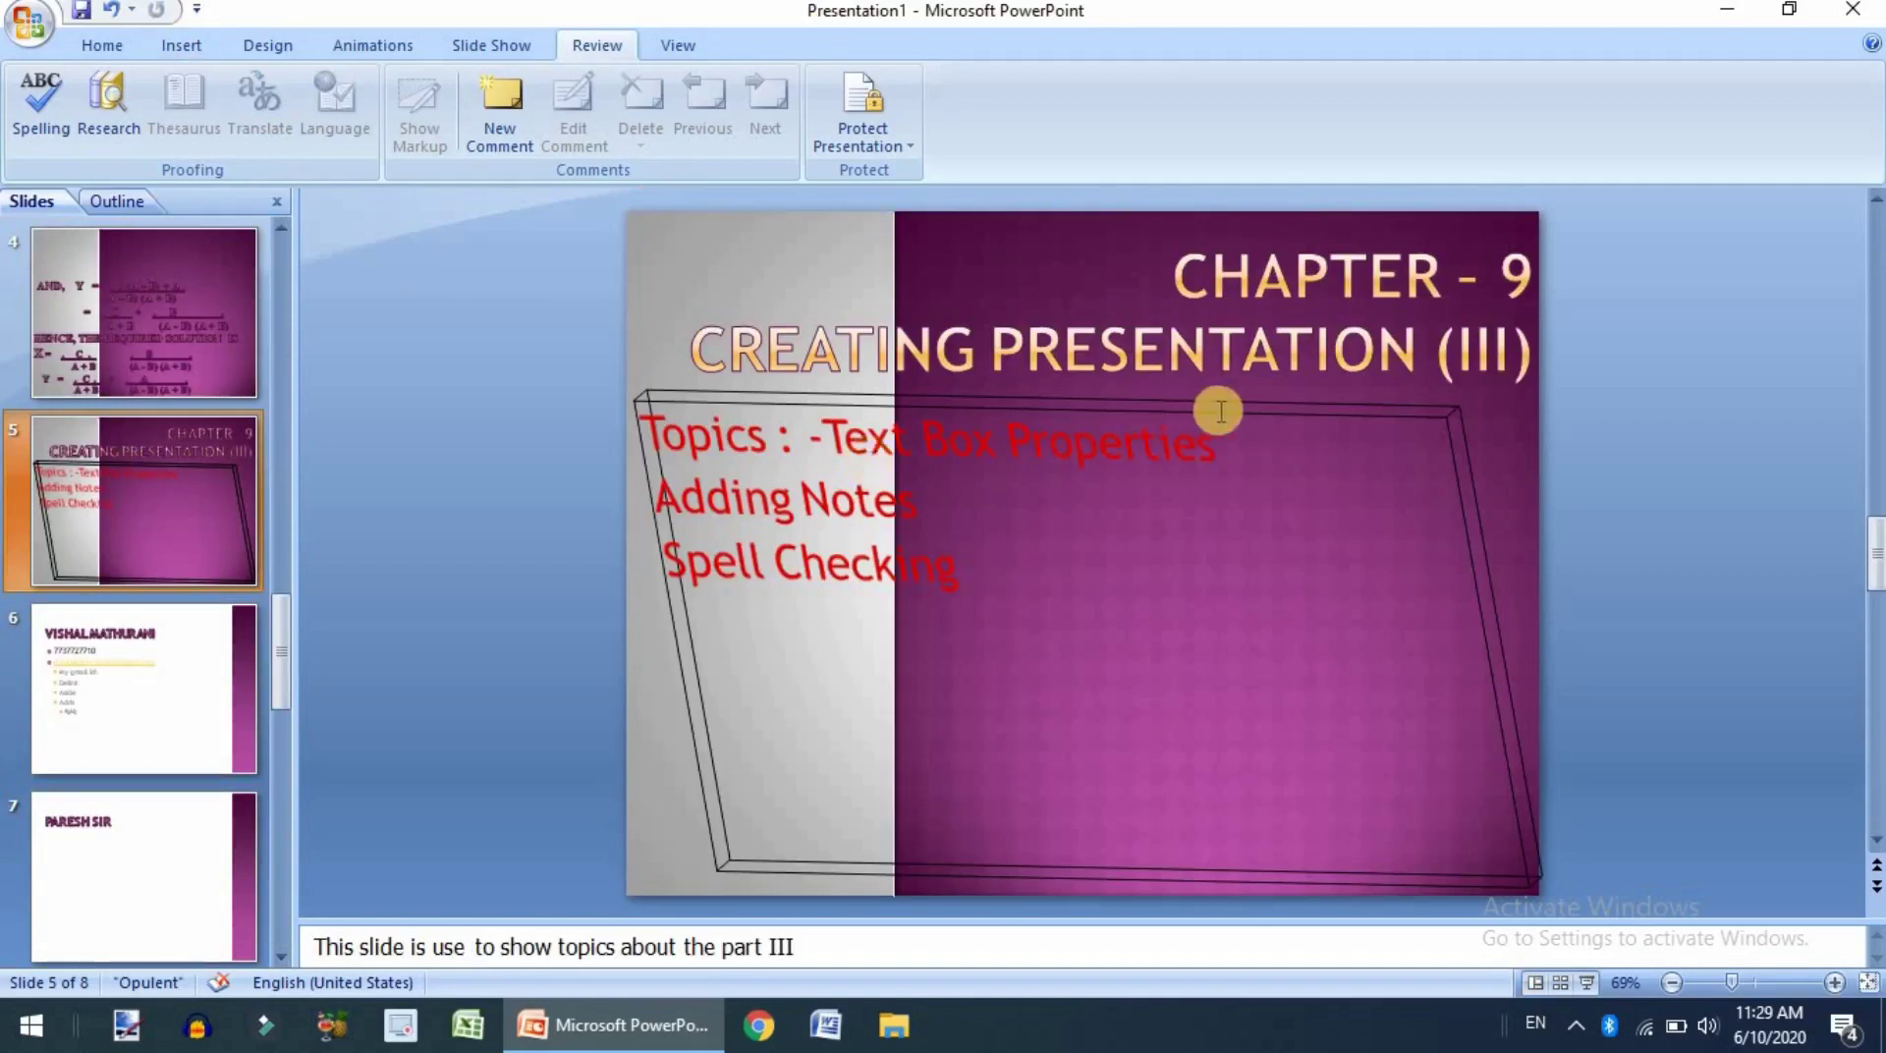
pyautogui.click(39, 16)
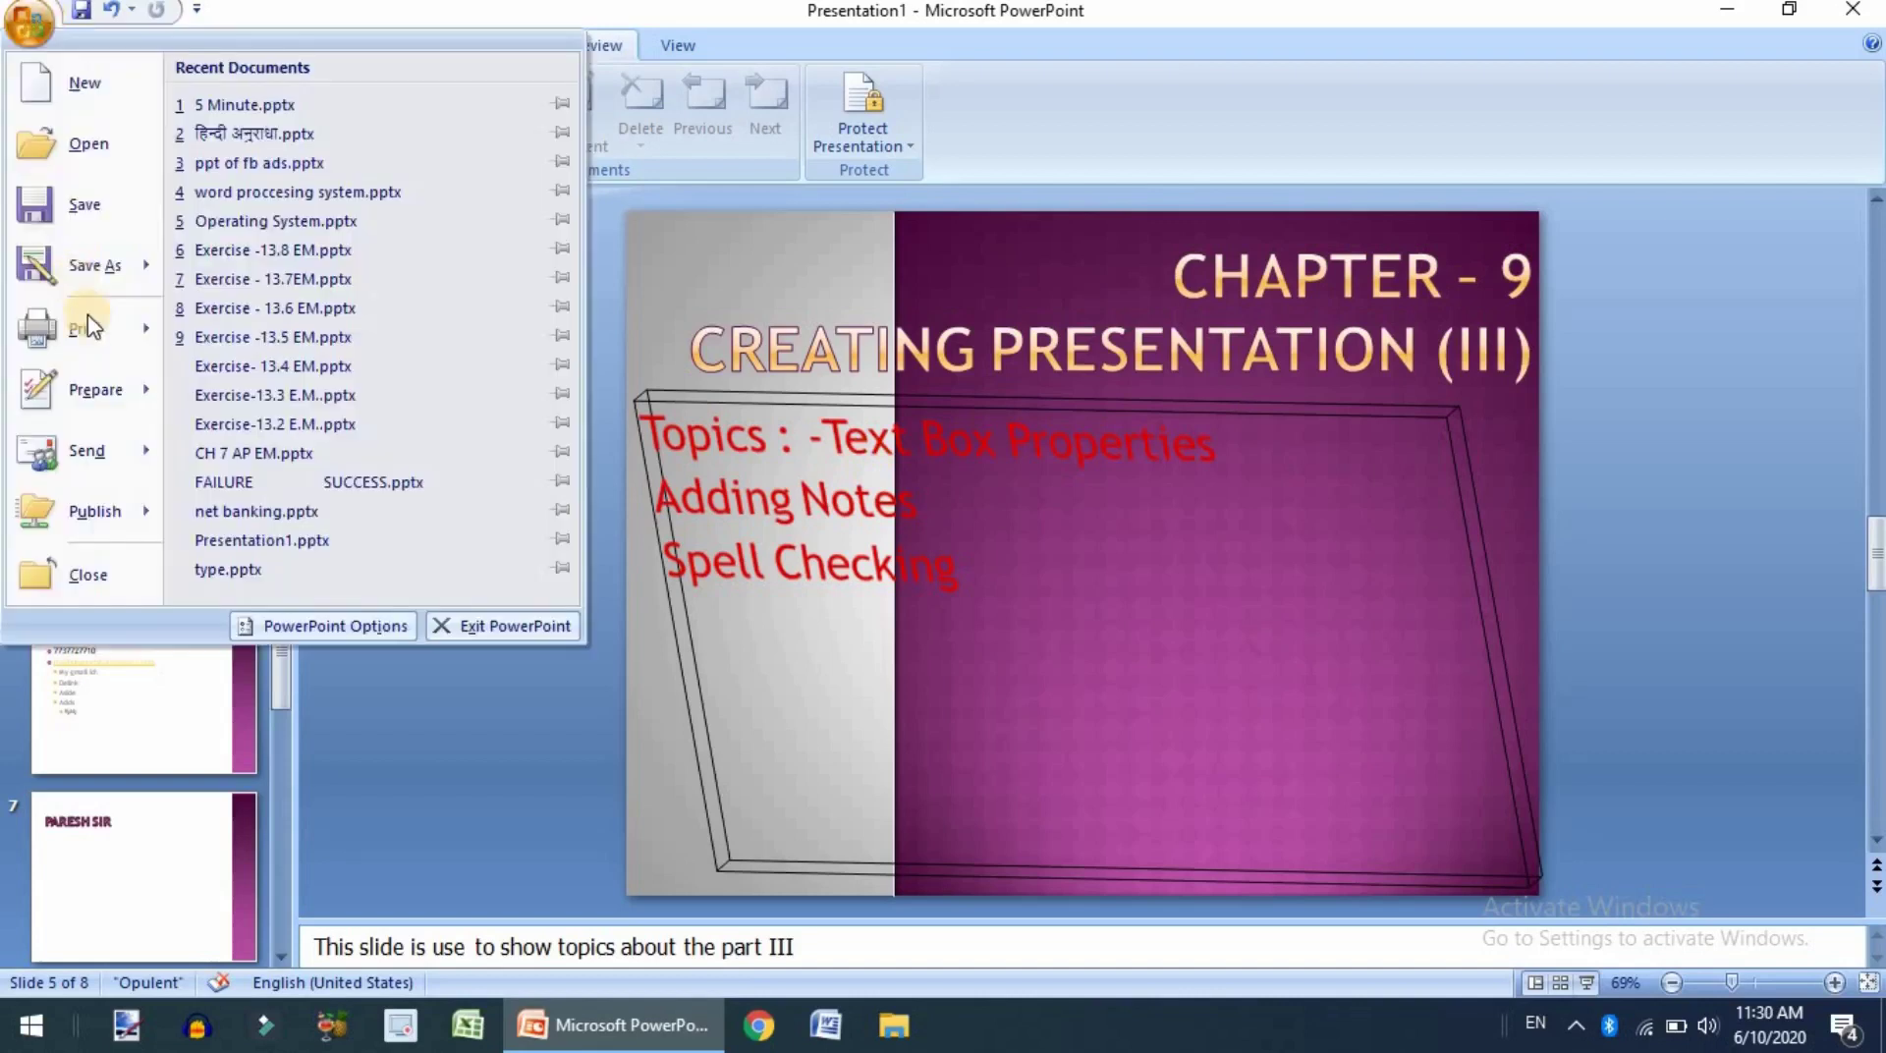
pyautogui.click(90, 225)
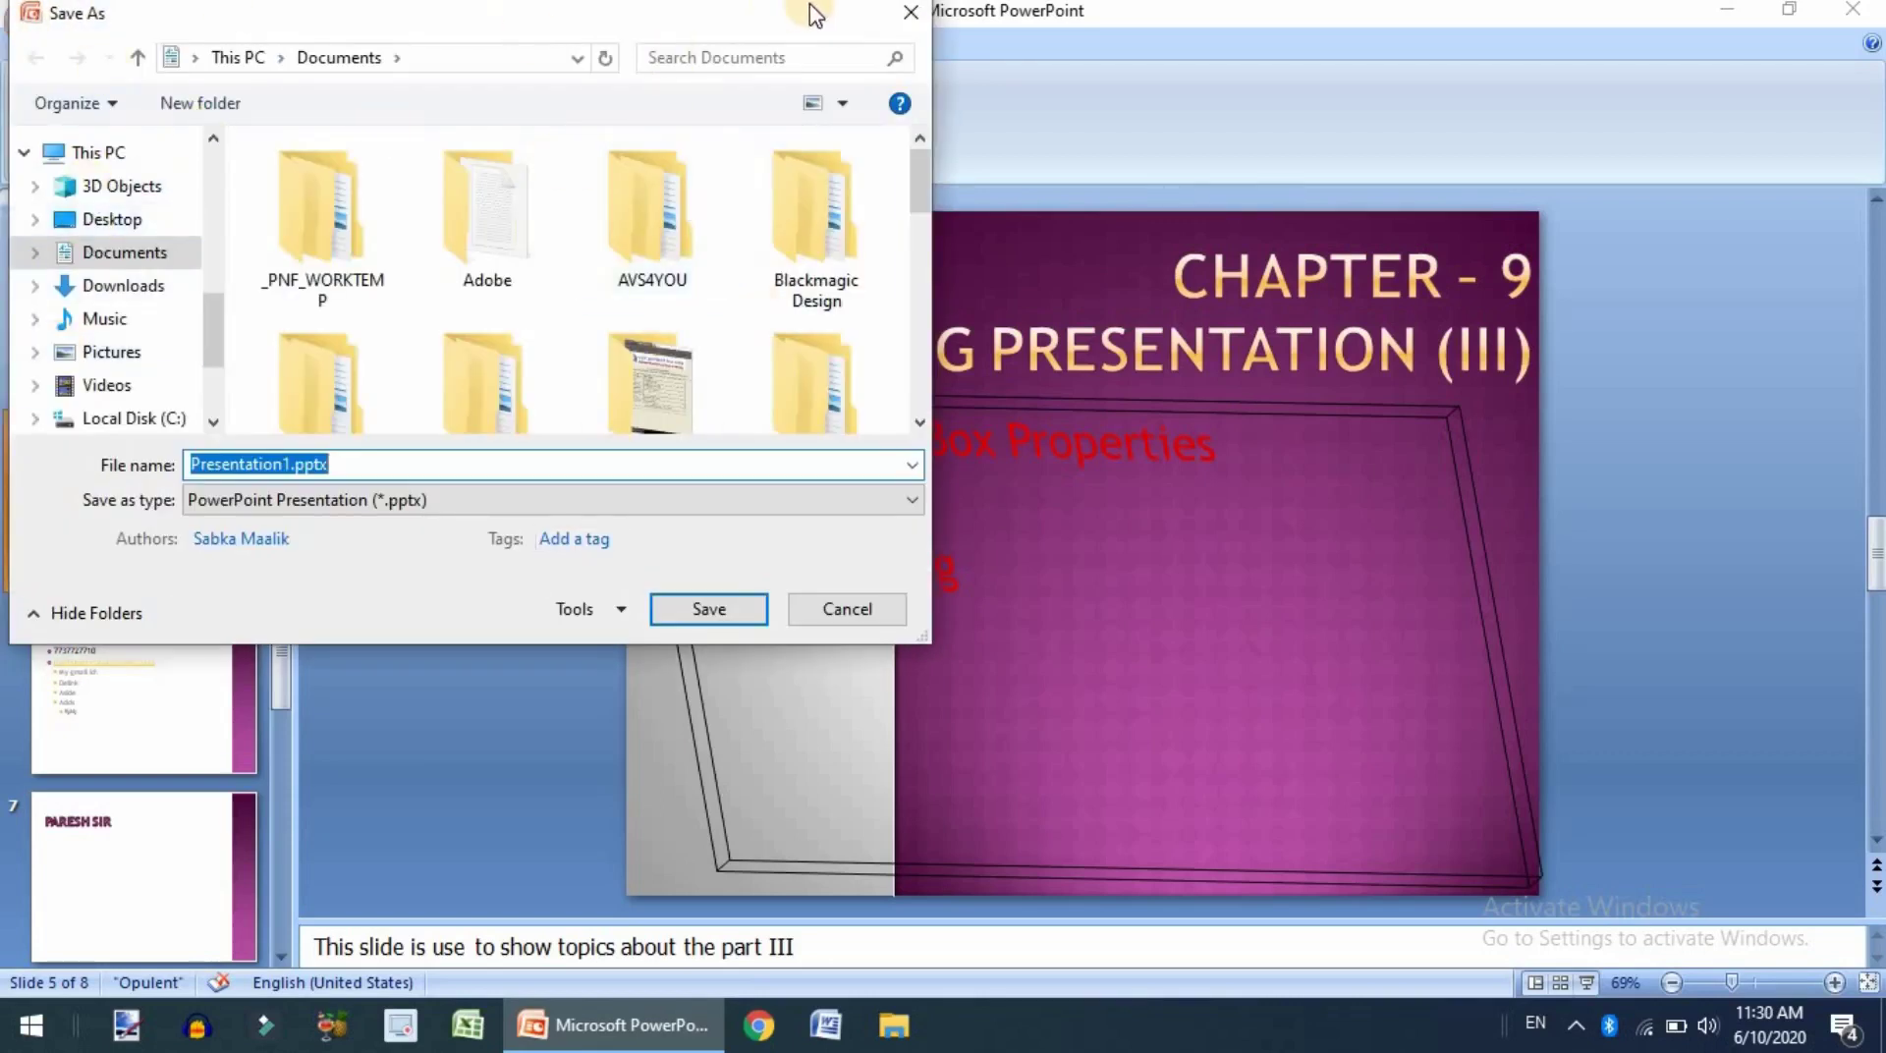
pyautogui.click(910, 17)
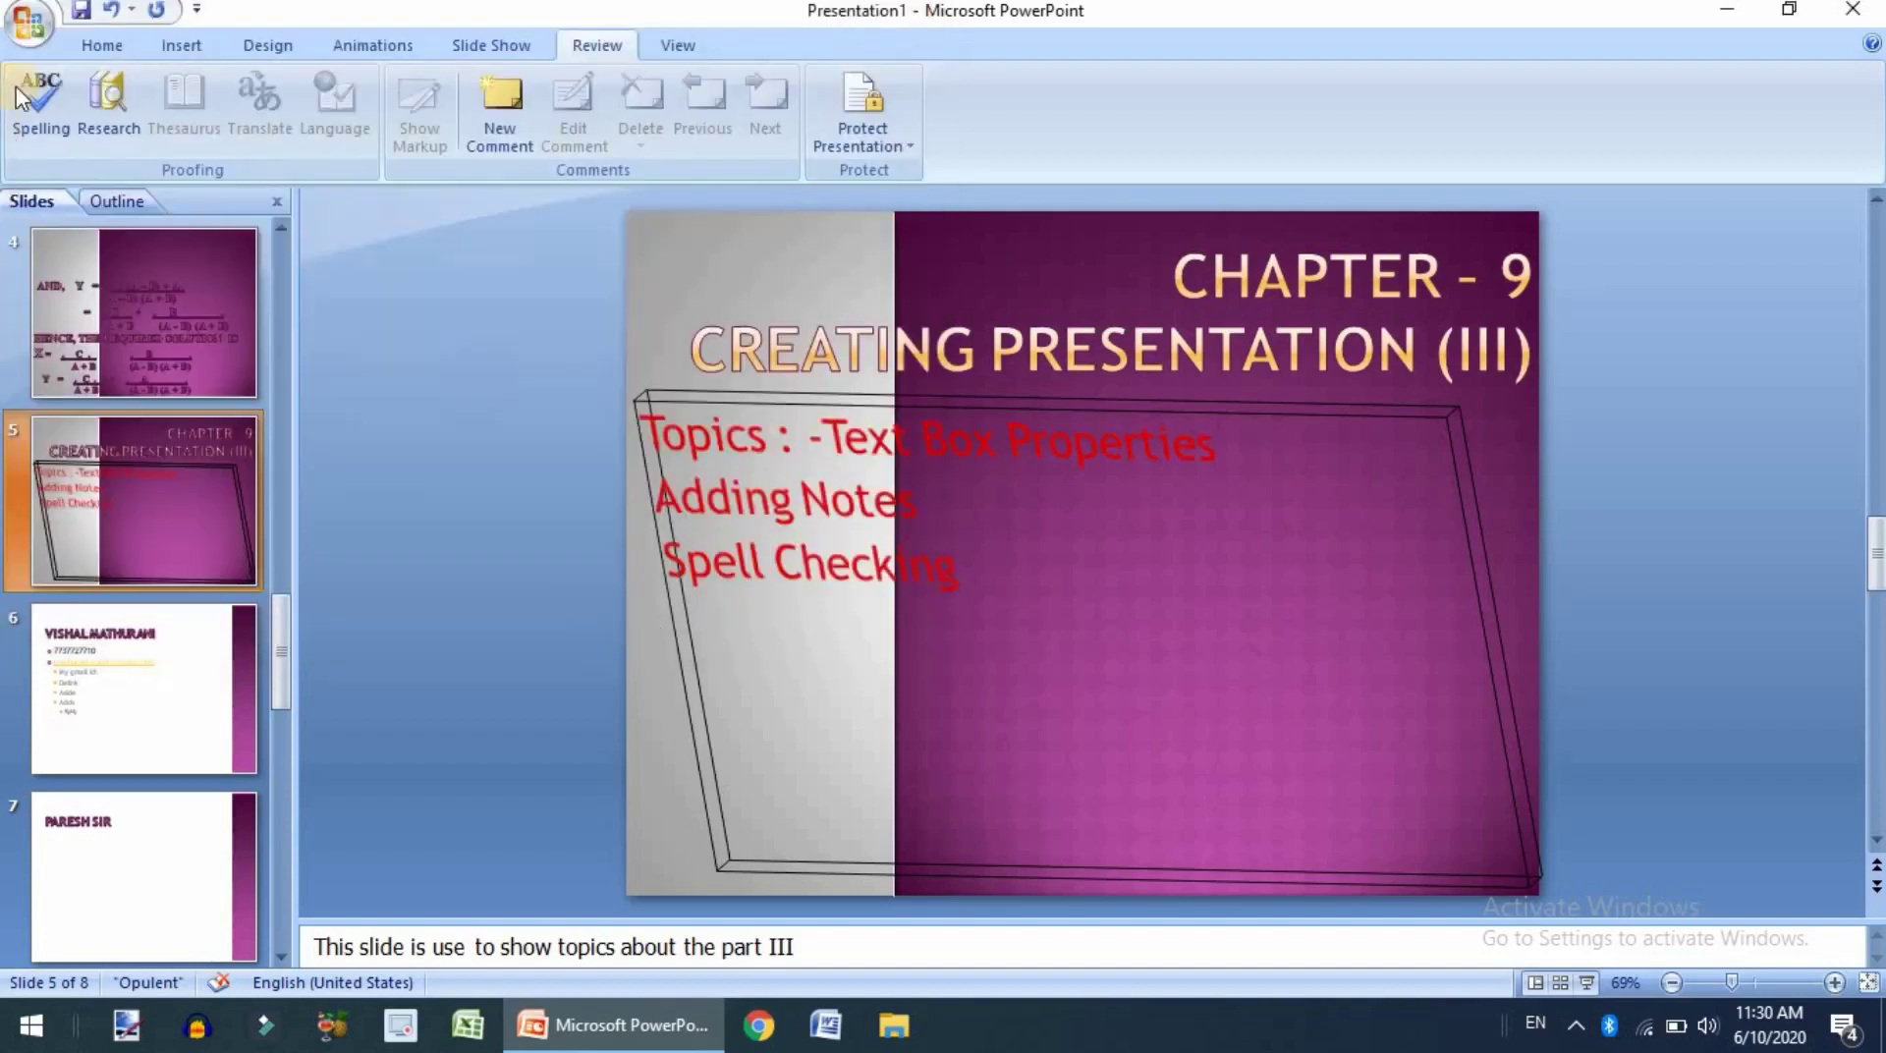
# Save the presentation to the Desktop as a Web Page (*.htm;*.html) file named "my first presentation"
pyautogui.click(29, 24)
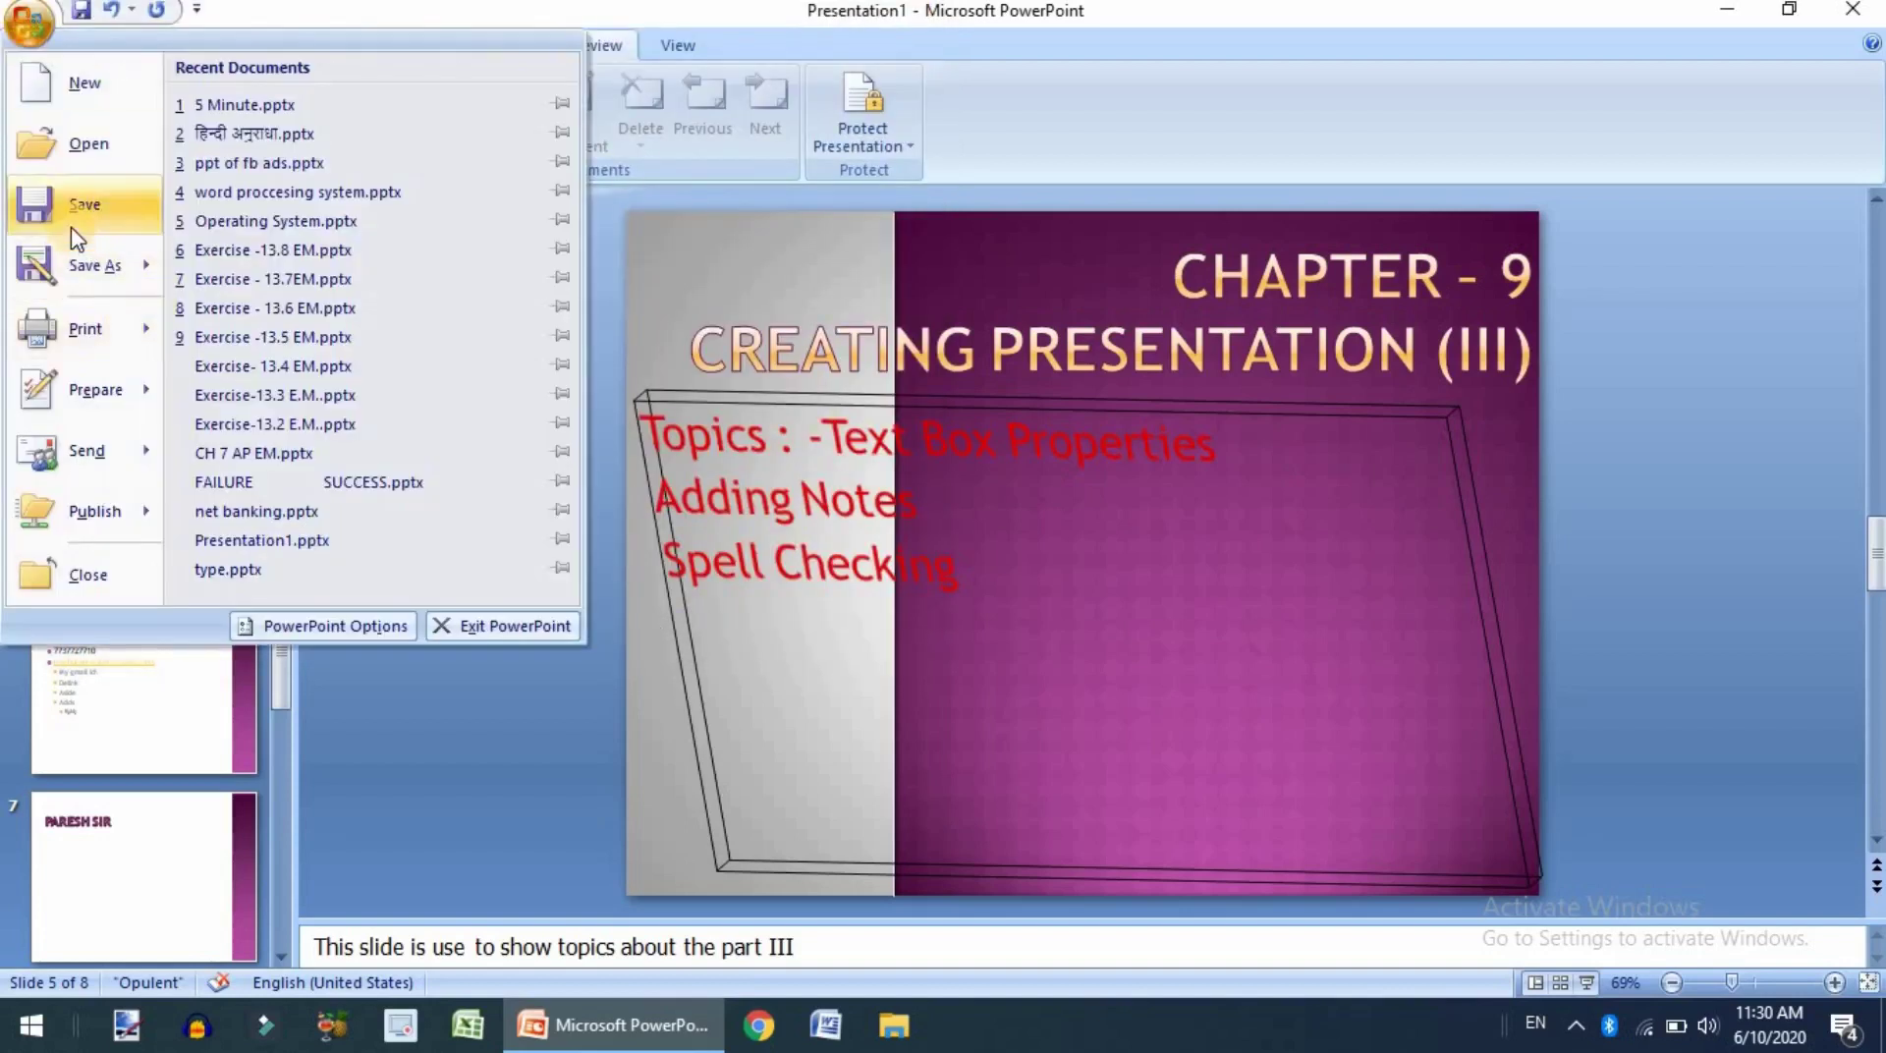
pyautogui.click(85, 250)
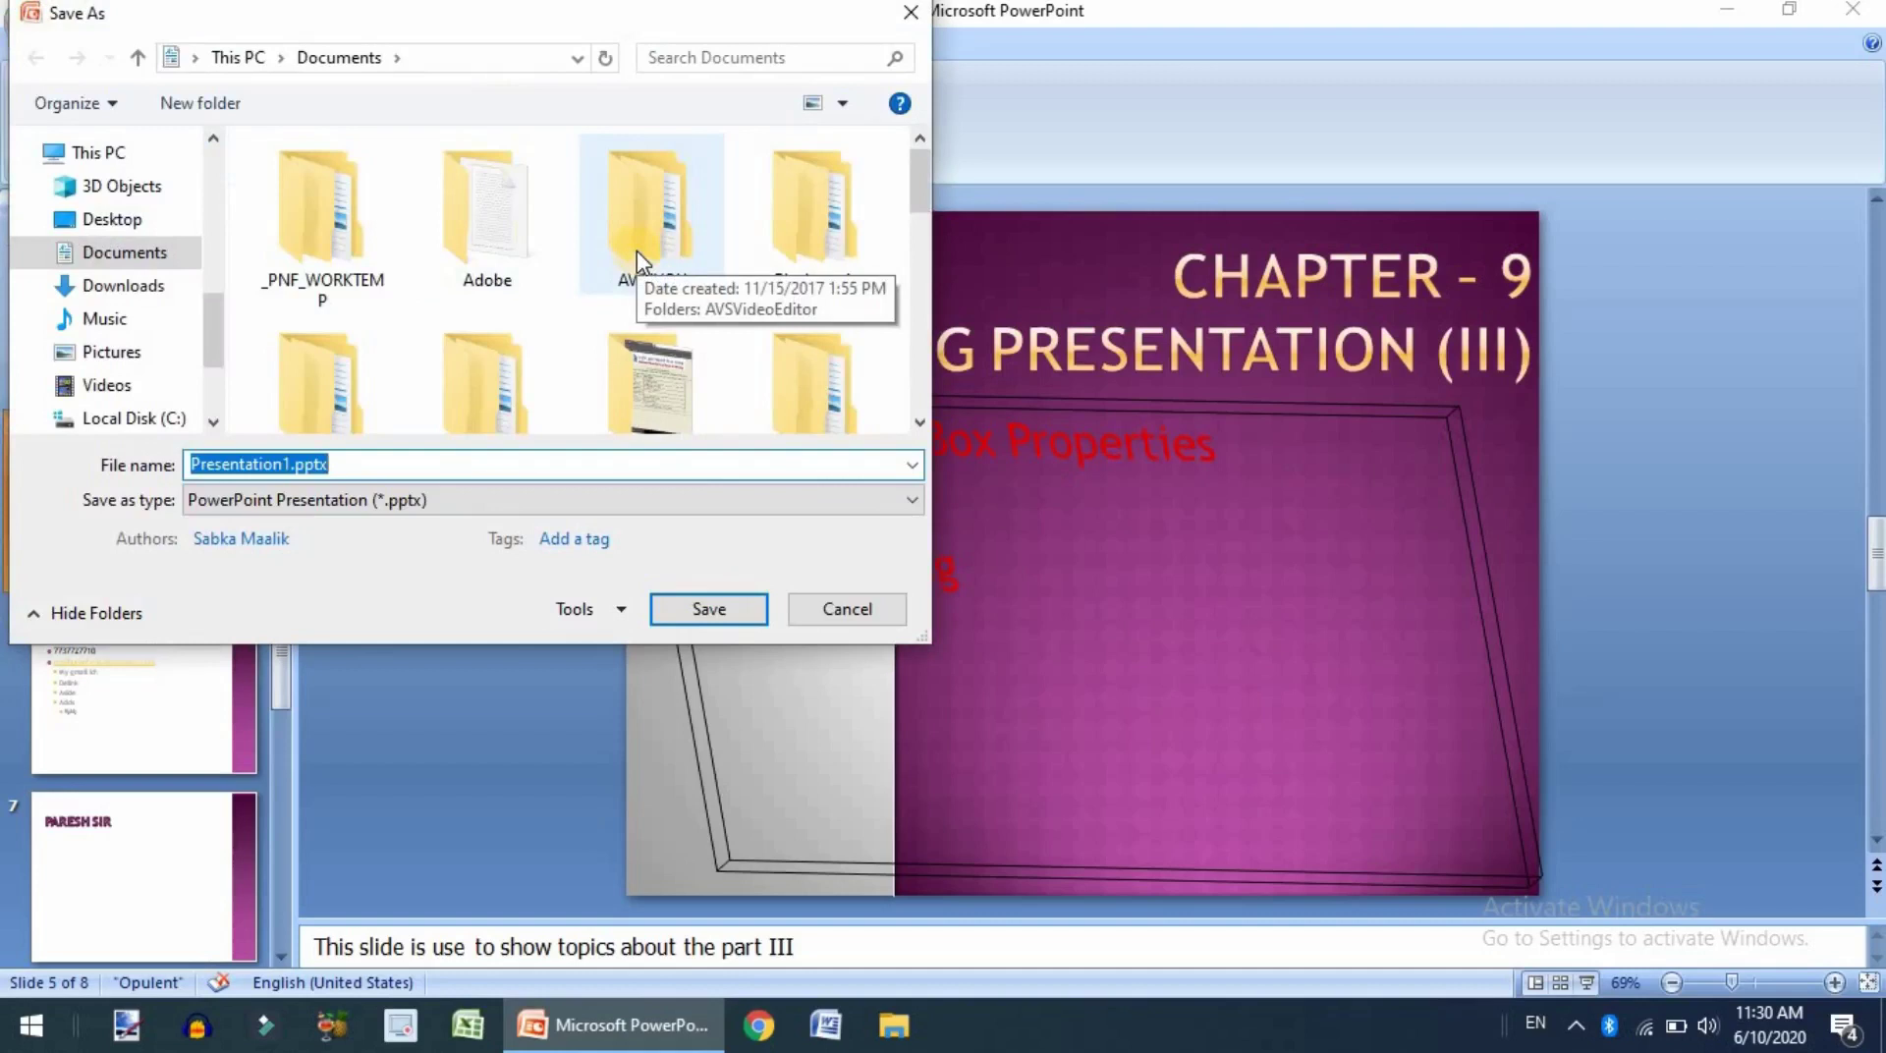
pyautogui.click(99, 219)
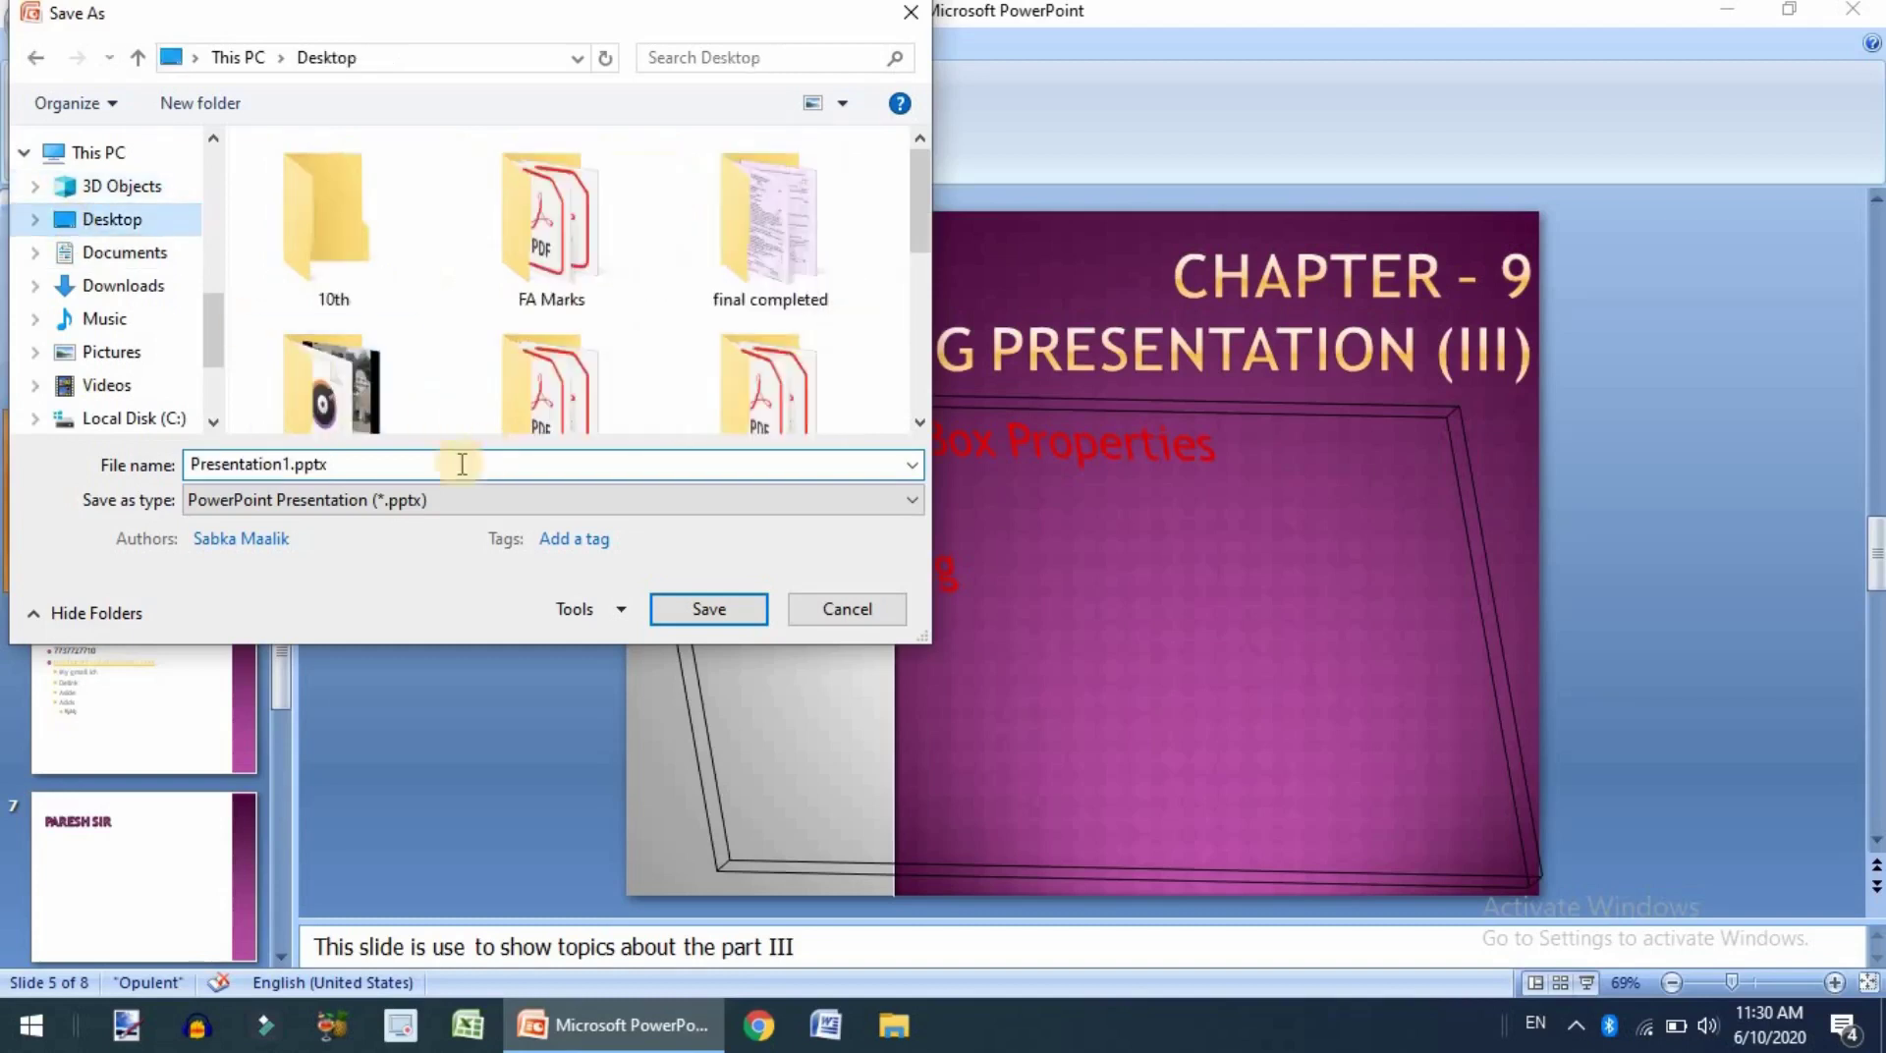
pyautogui.doubleClick(398, 470)
pyautogui.write('my')
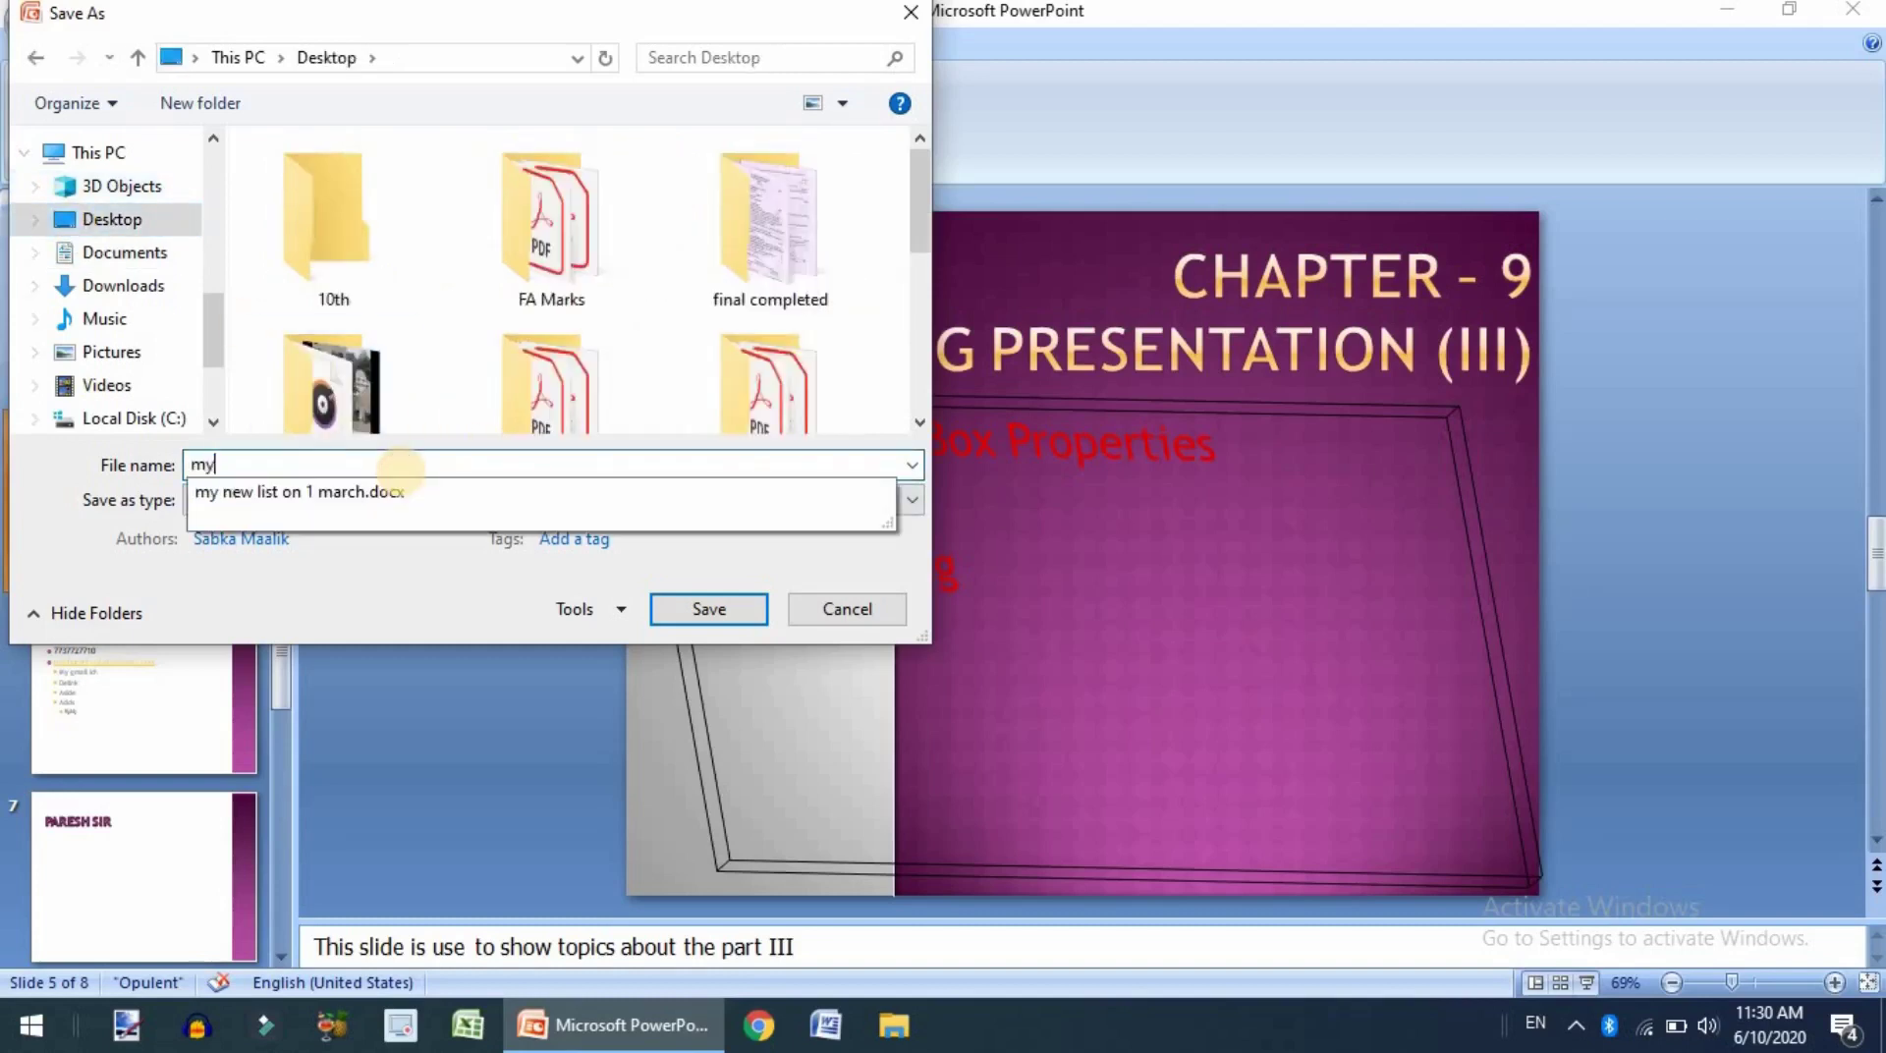
pyautogui.write(' first pres')
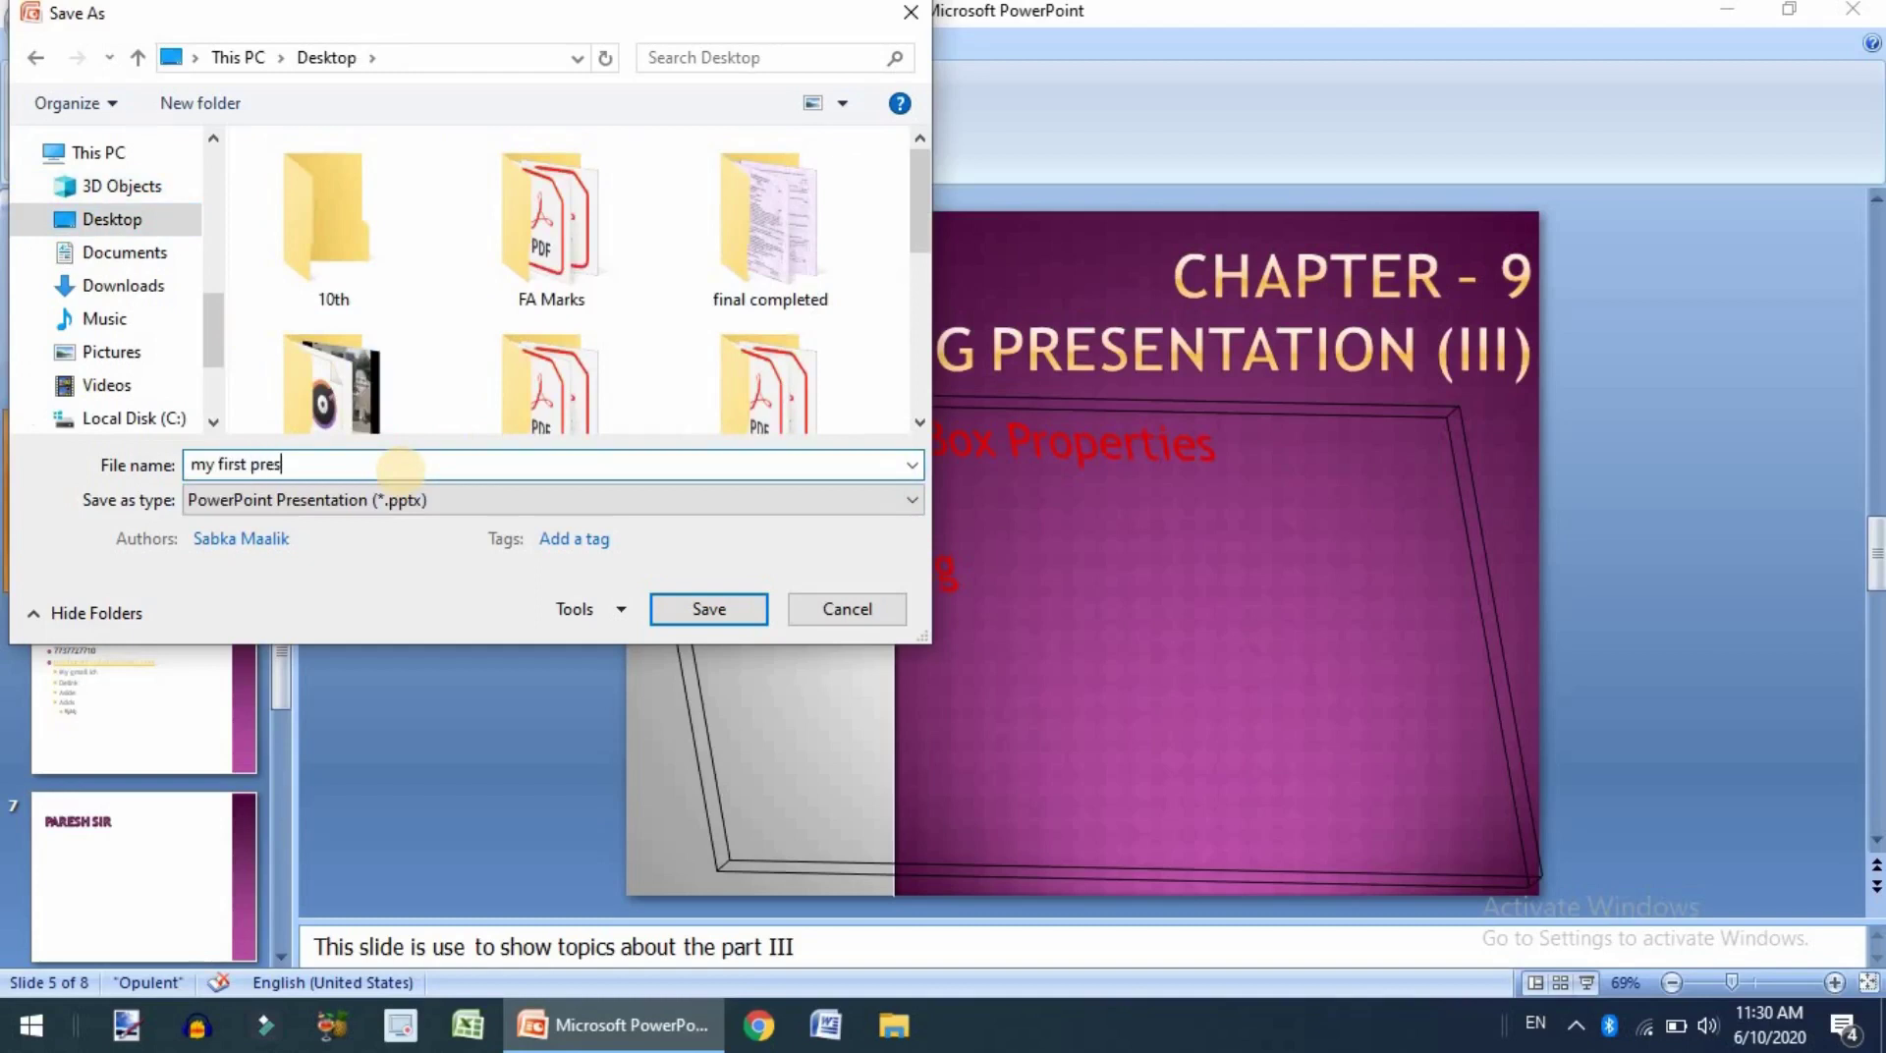
pyautogui.write('entation')
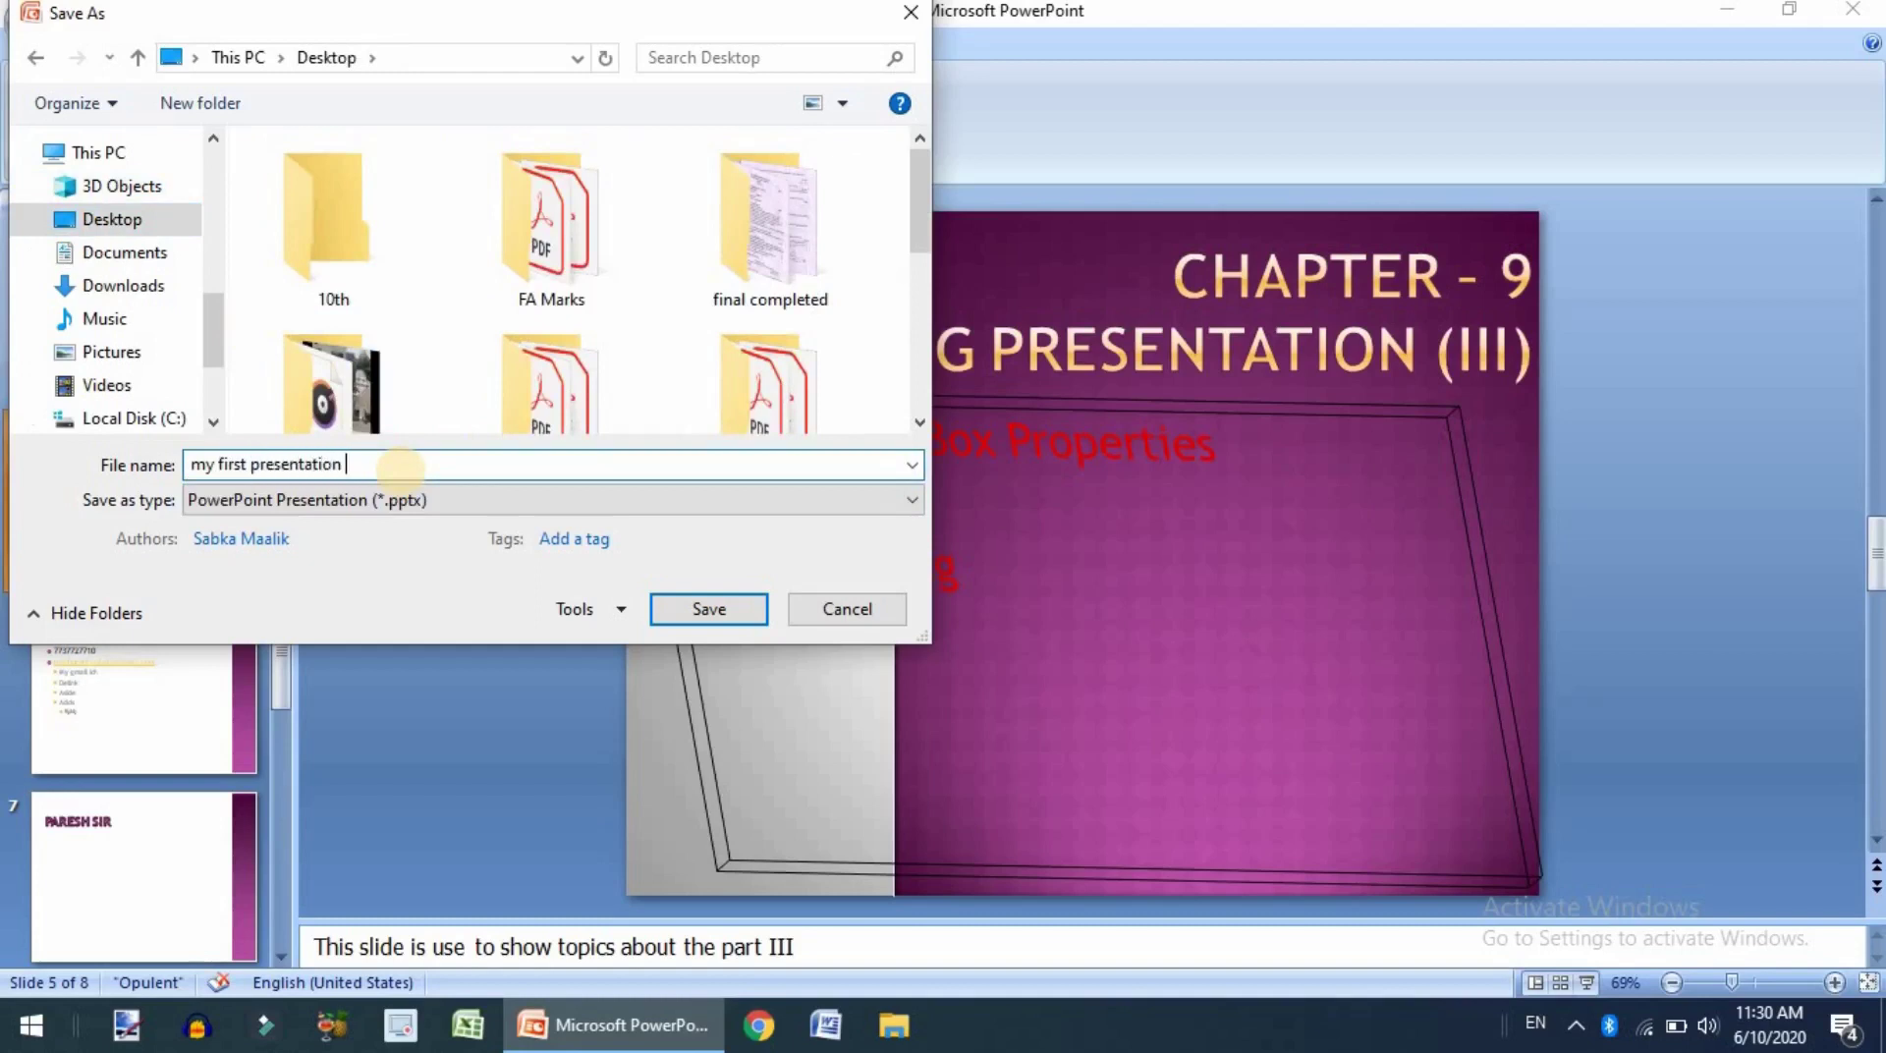
pyautogui.click(545, 509)
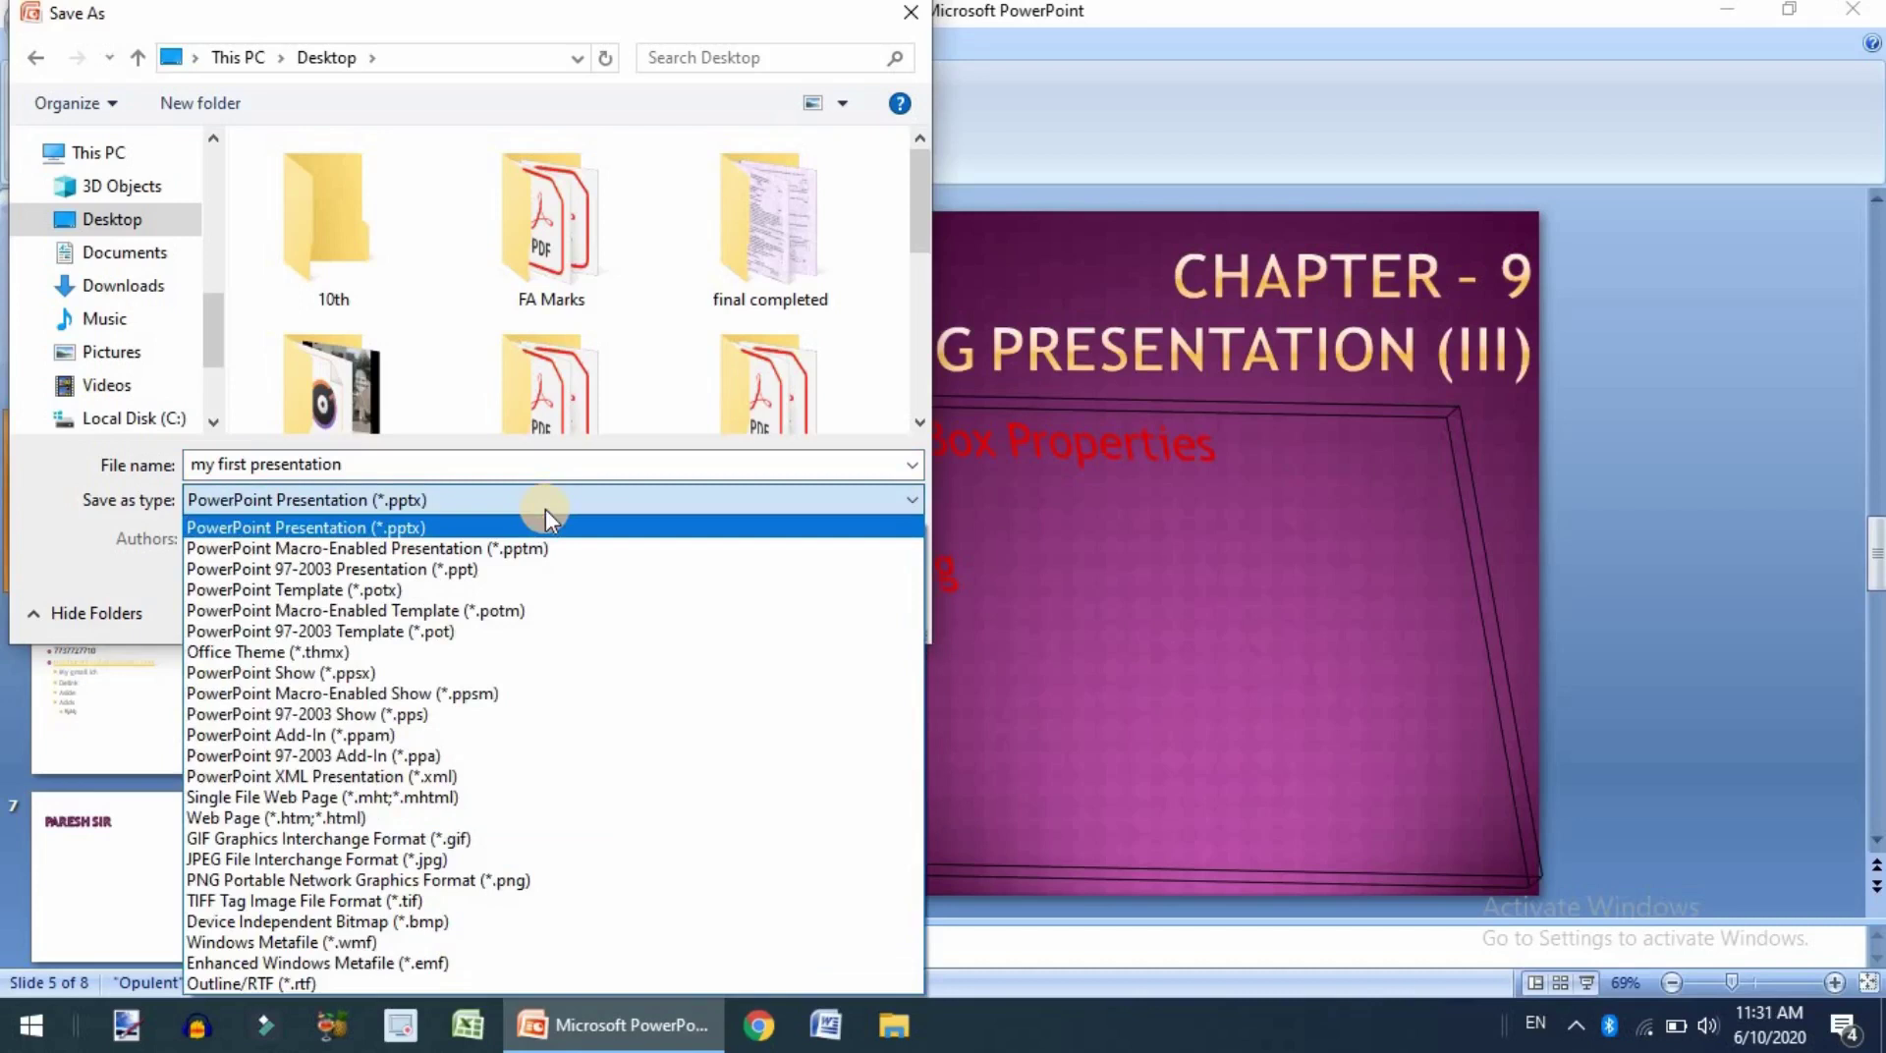
pyautogui.click(330, 820)
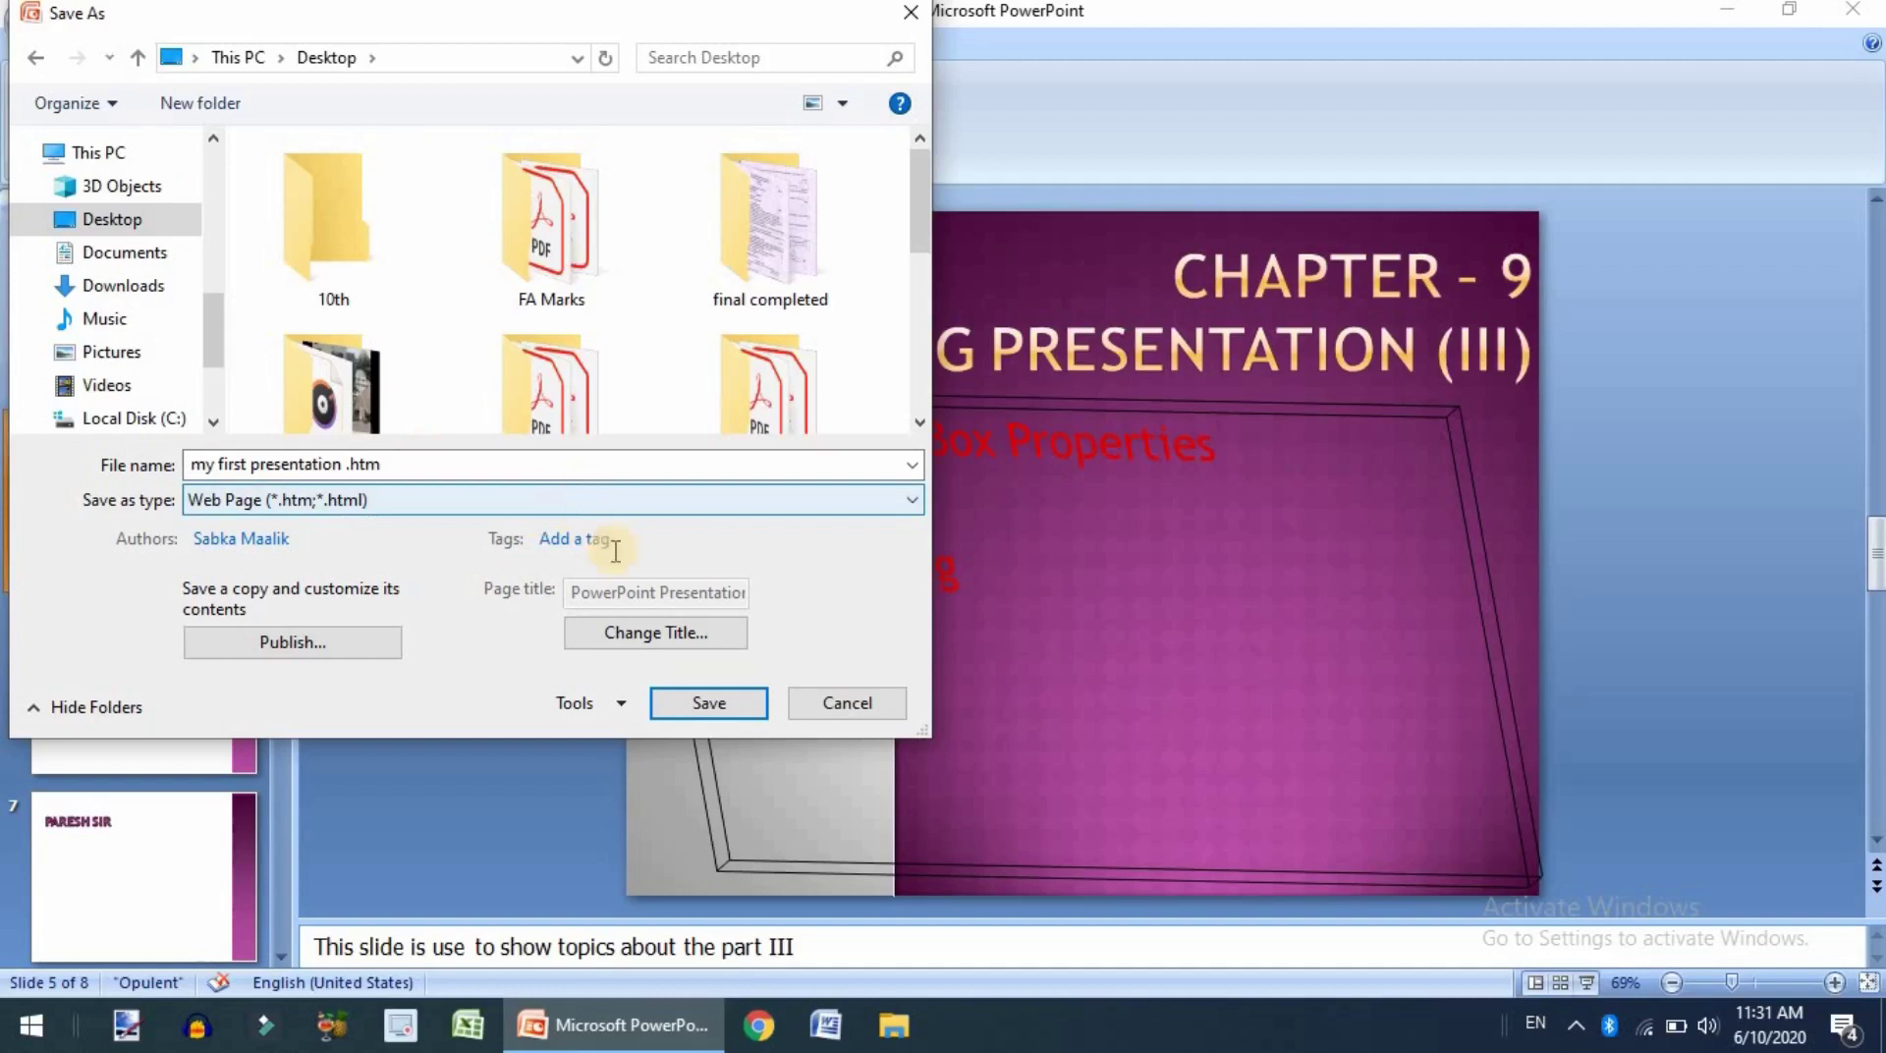
pyautogui.click(710, 704)
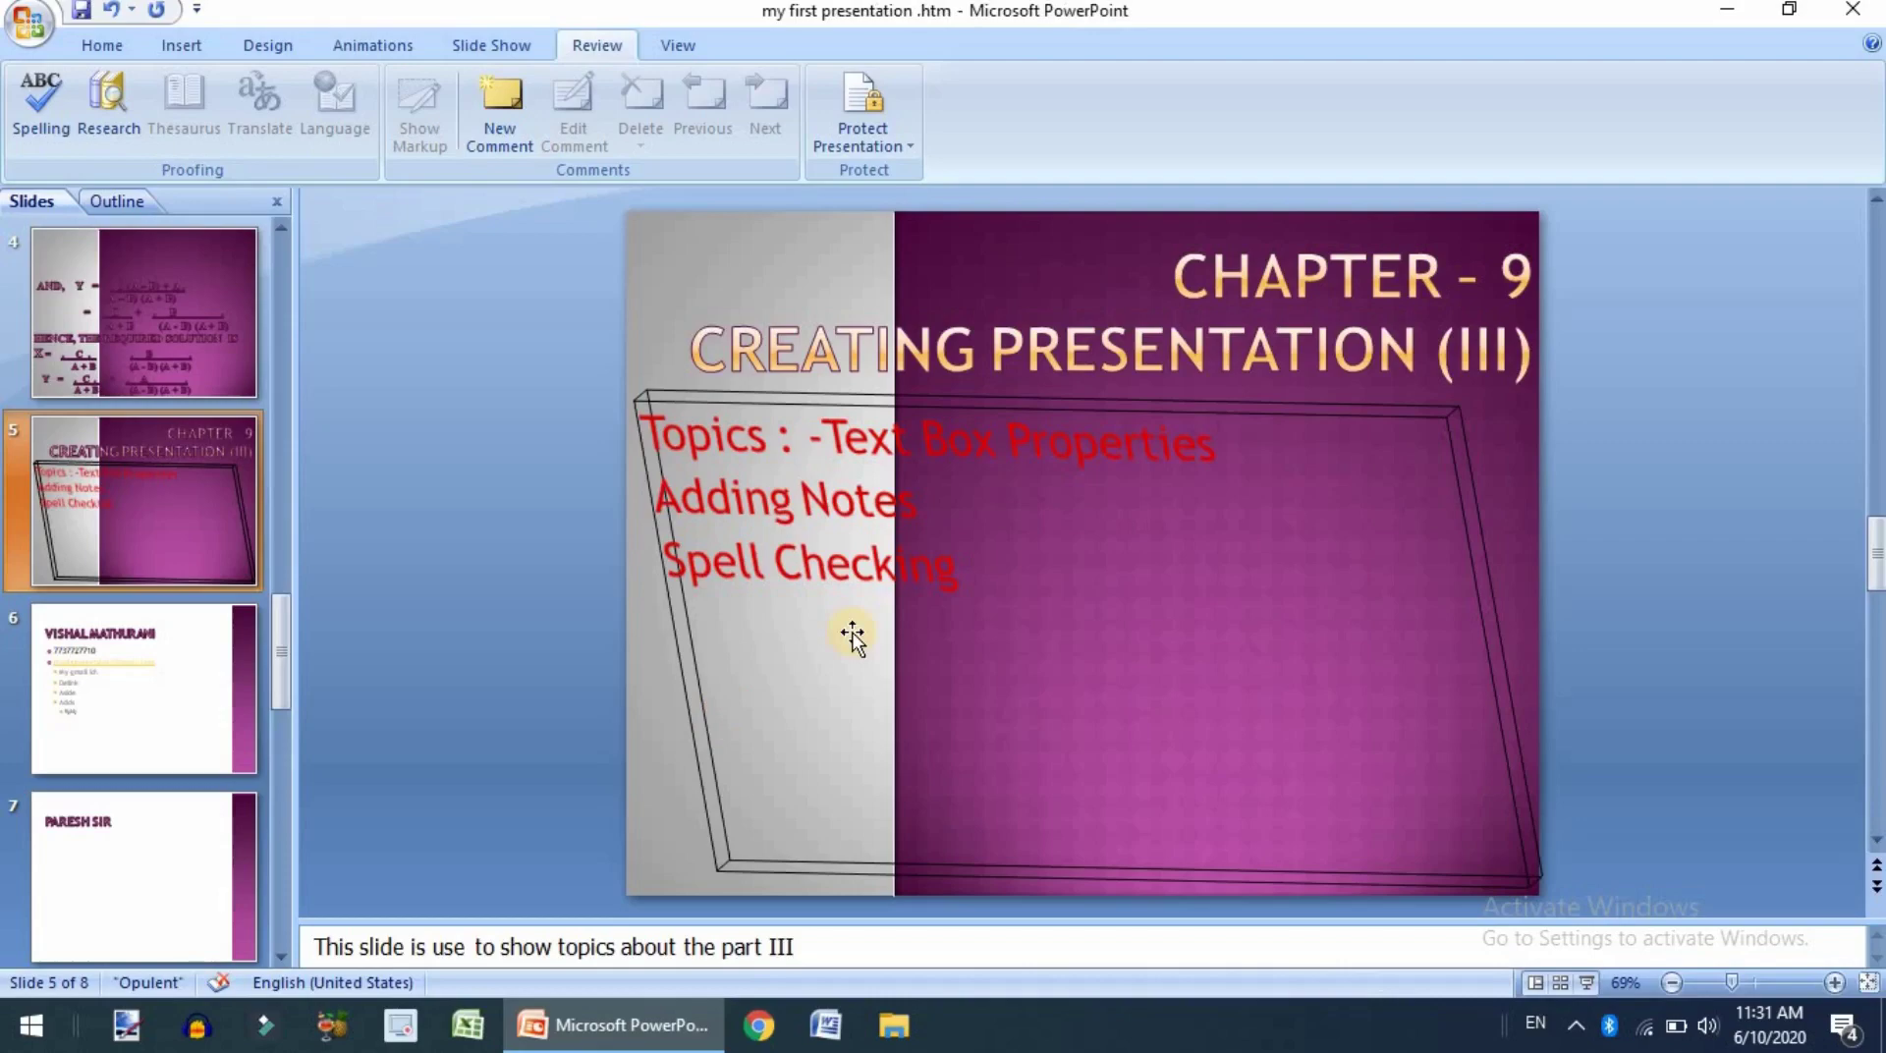
# Open the saved web page version from the desktop in Chrome, look through its slides, and close the browser
pyautogui.press('super+d')
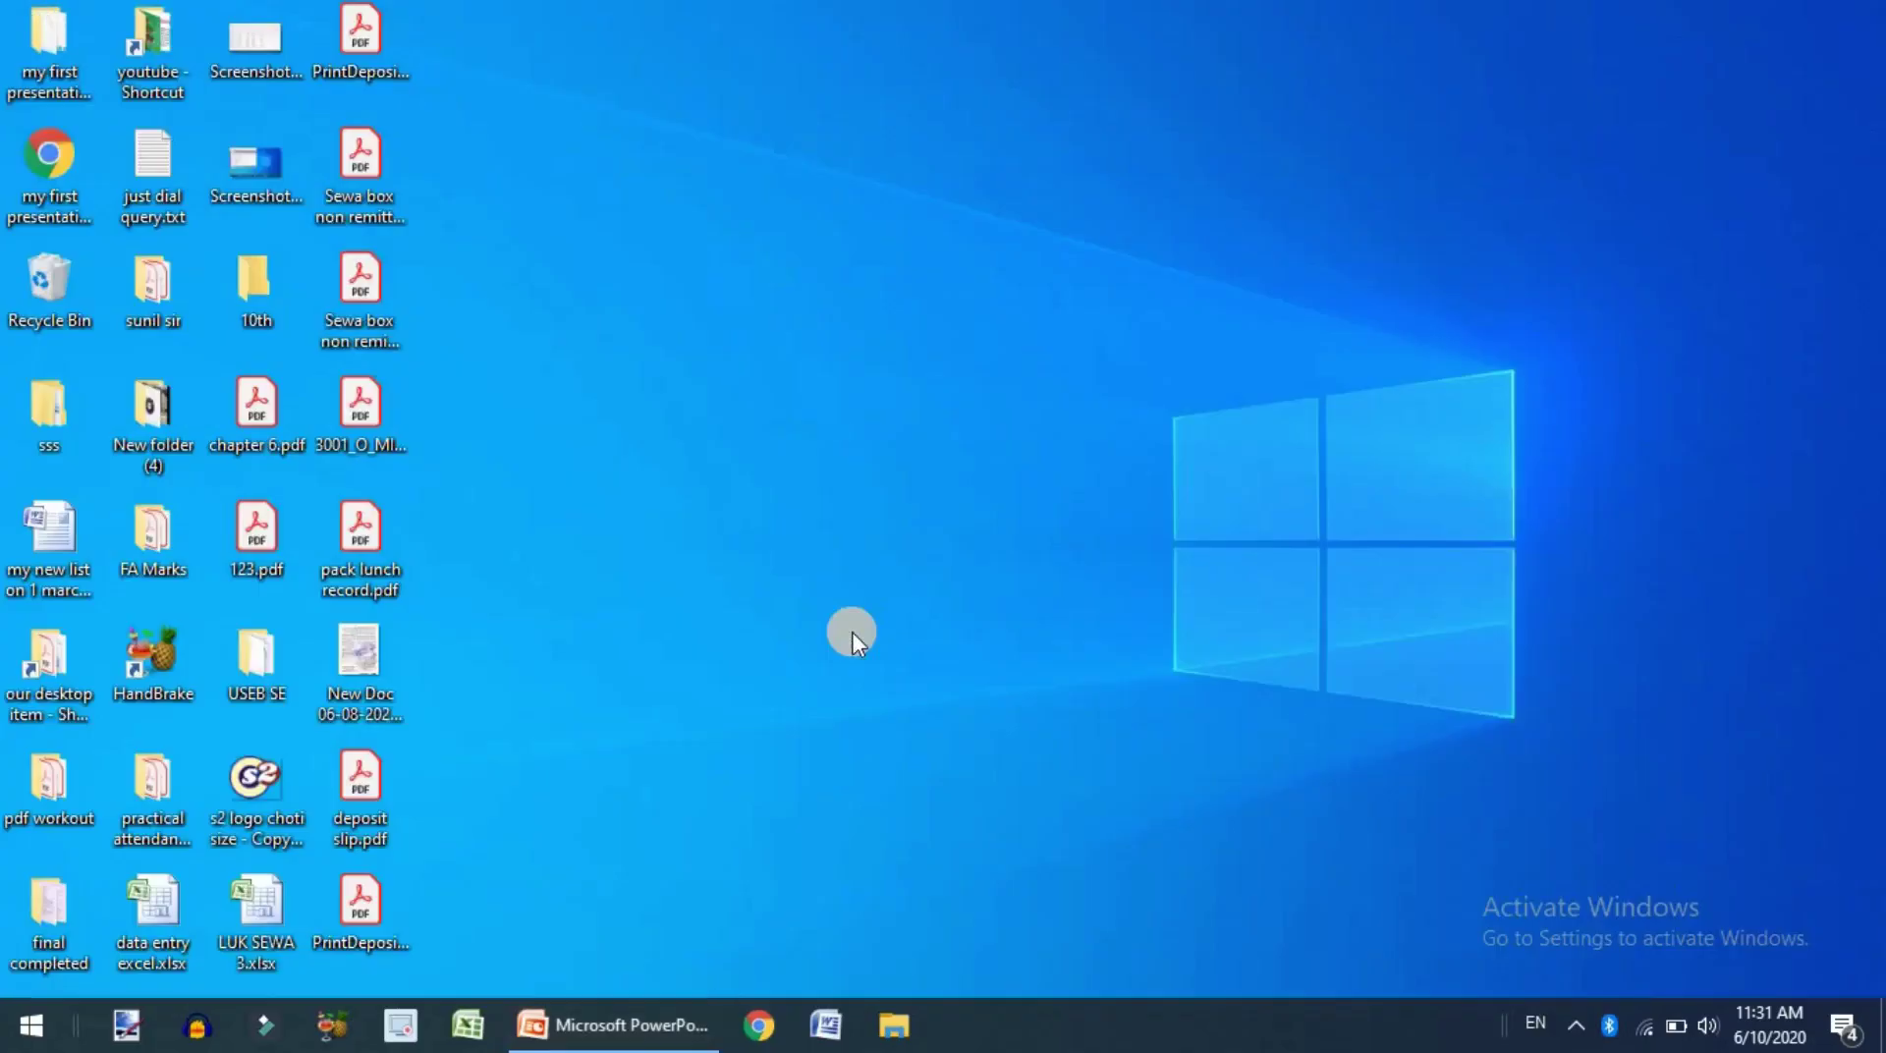
pyautogui.doubleClick(29, 180)
pyautogui.scroll(-2, 633, 268)
pyautogui.scroll(2, 634, 268)
pyautogui.scroll(-2, 634, 268)
pyautogui.scroll(2, 634, 269)
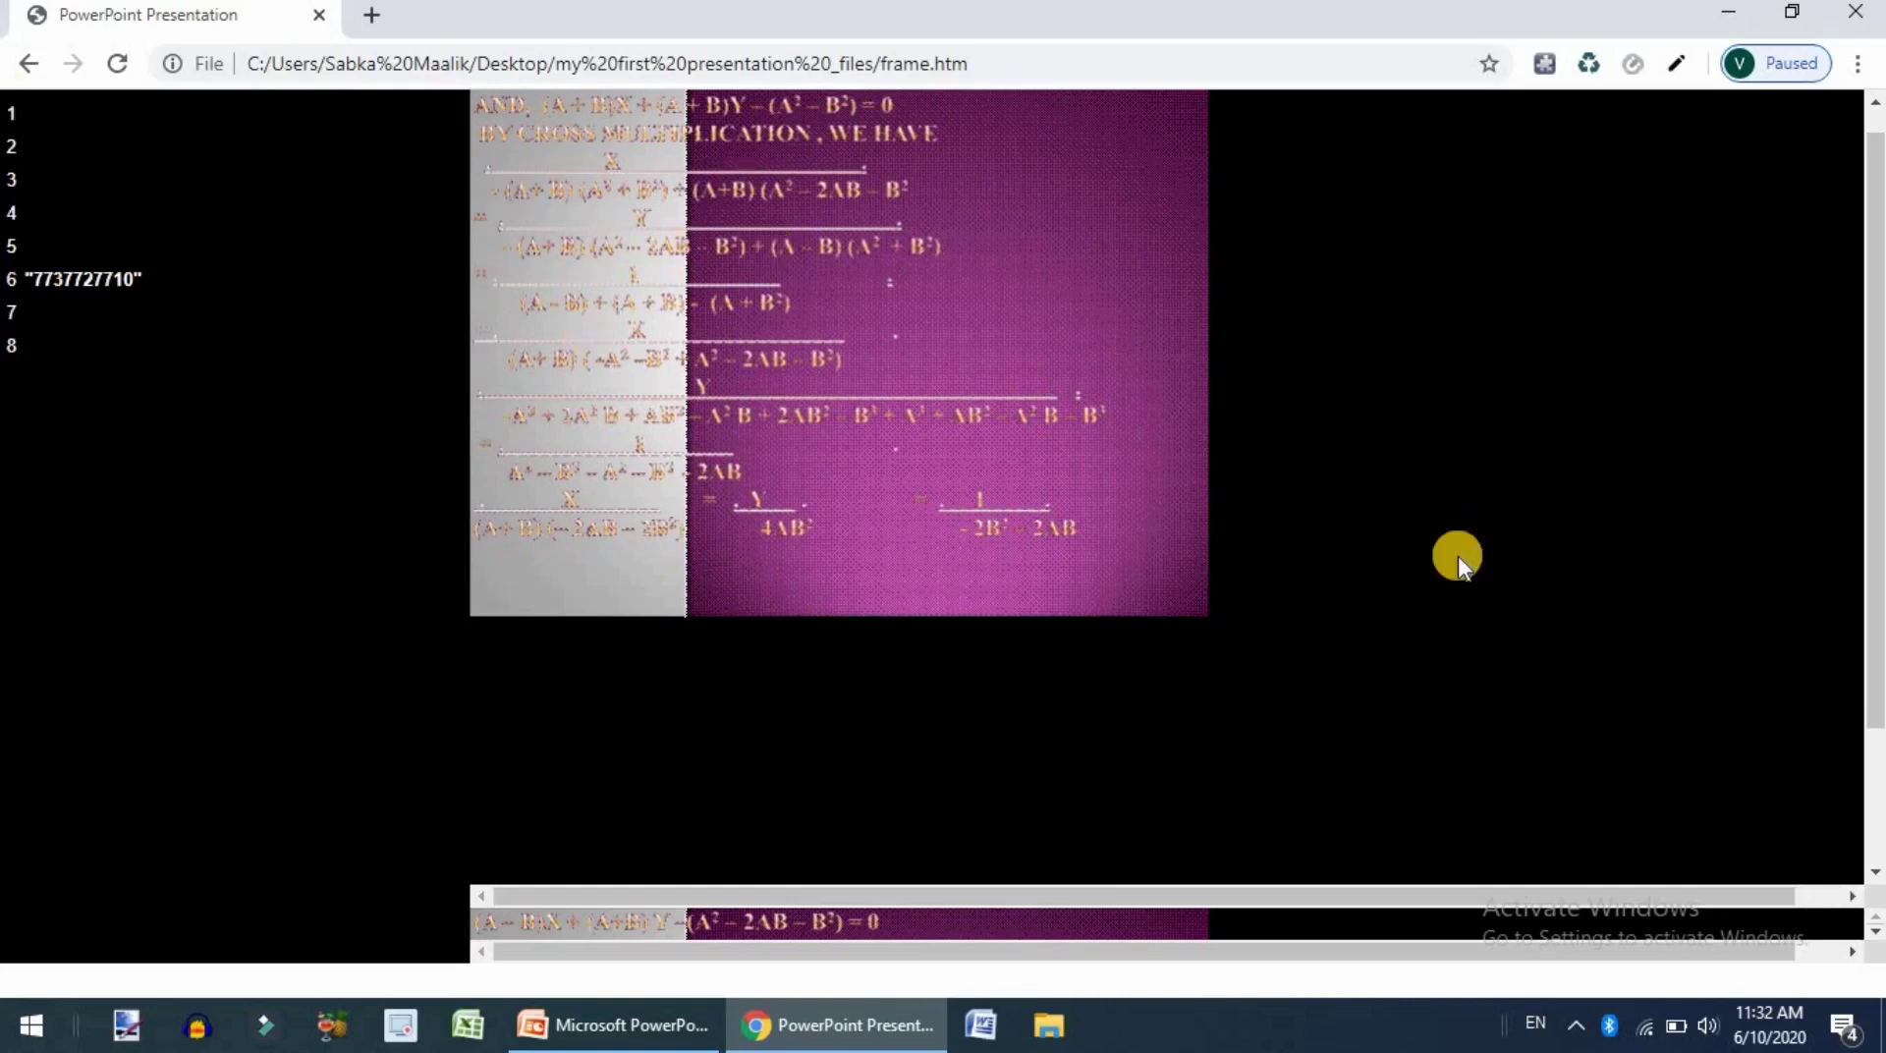
pyautogui.click(1854, 15)
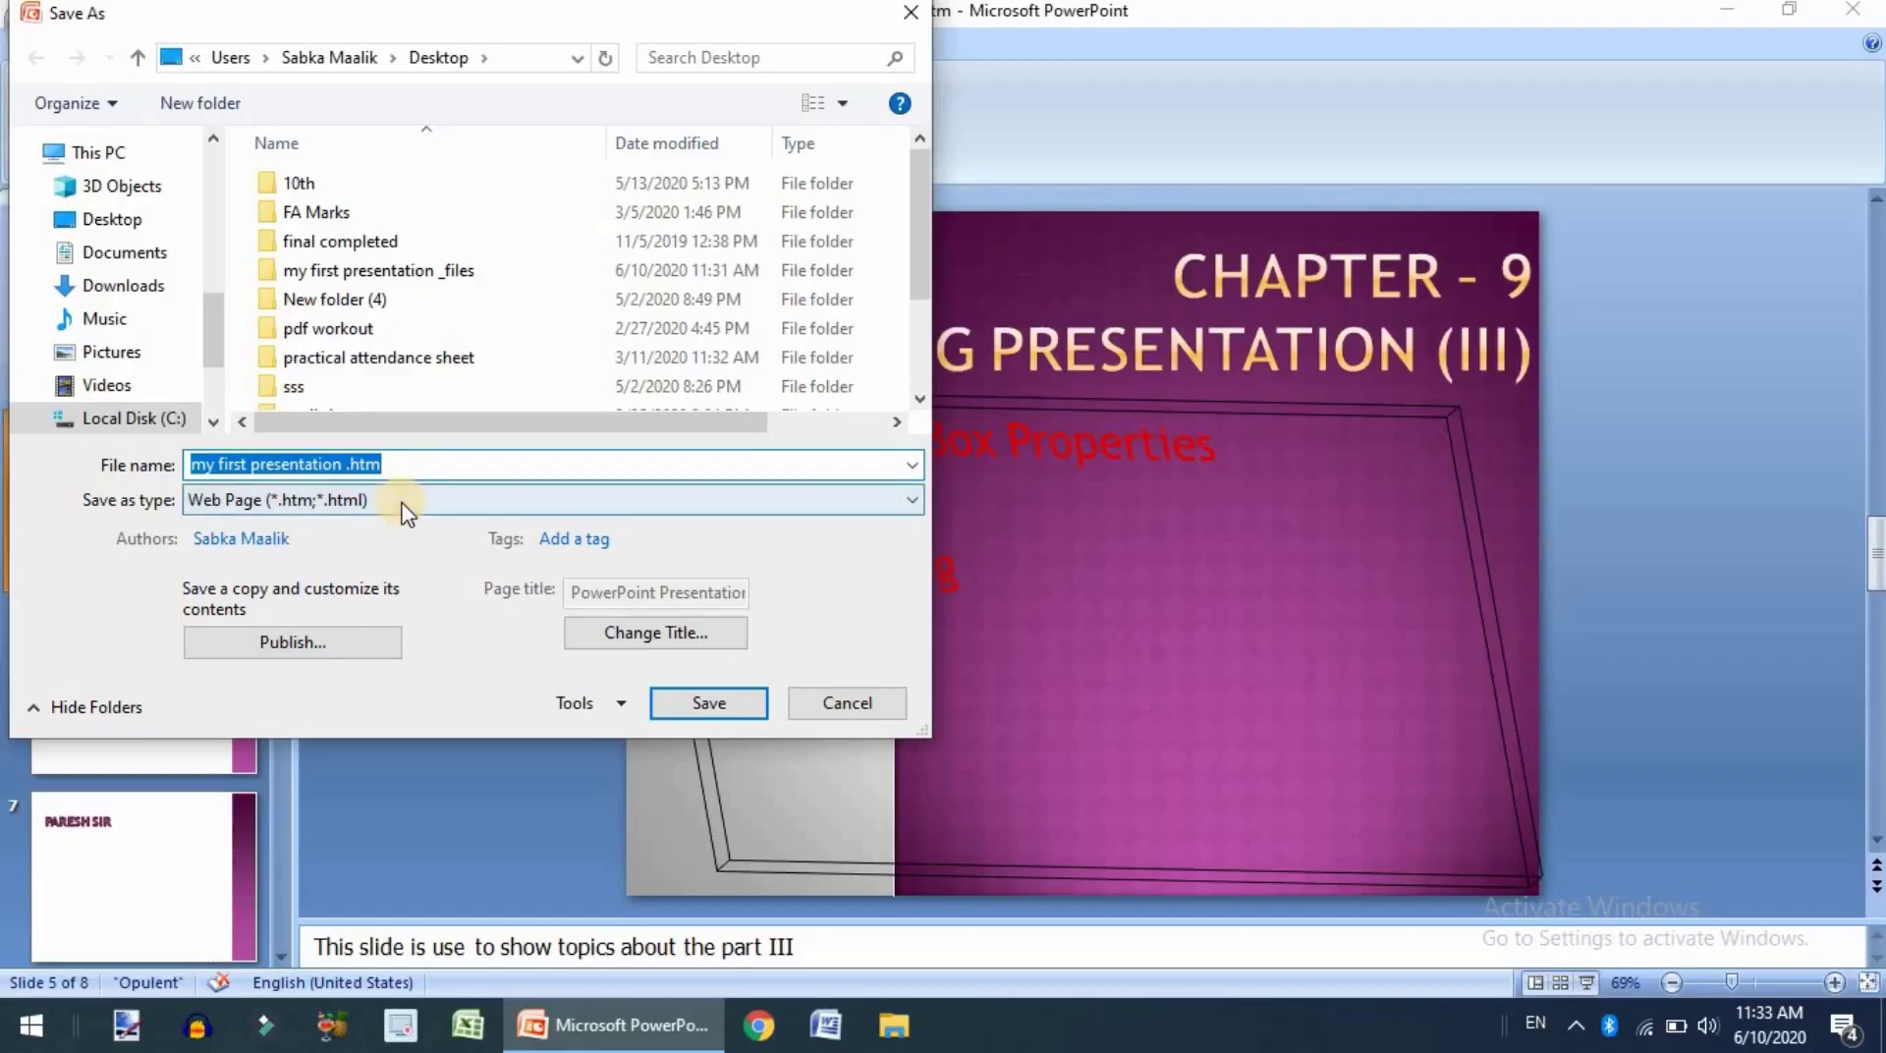
# Save the presentation to the Desktop again in PowerPoint Presentation (*.pptx) format under the same file name
pyautogui.click(403, 501)
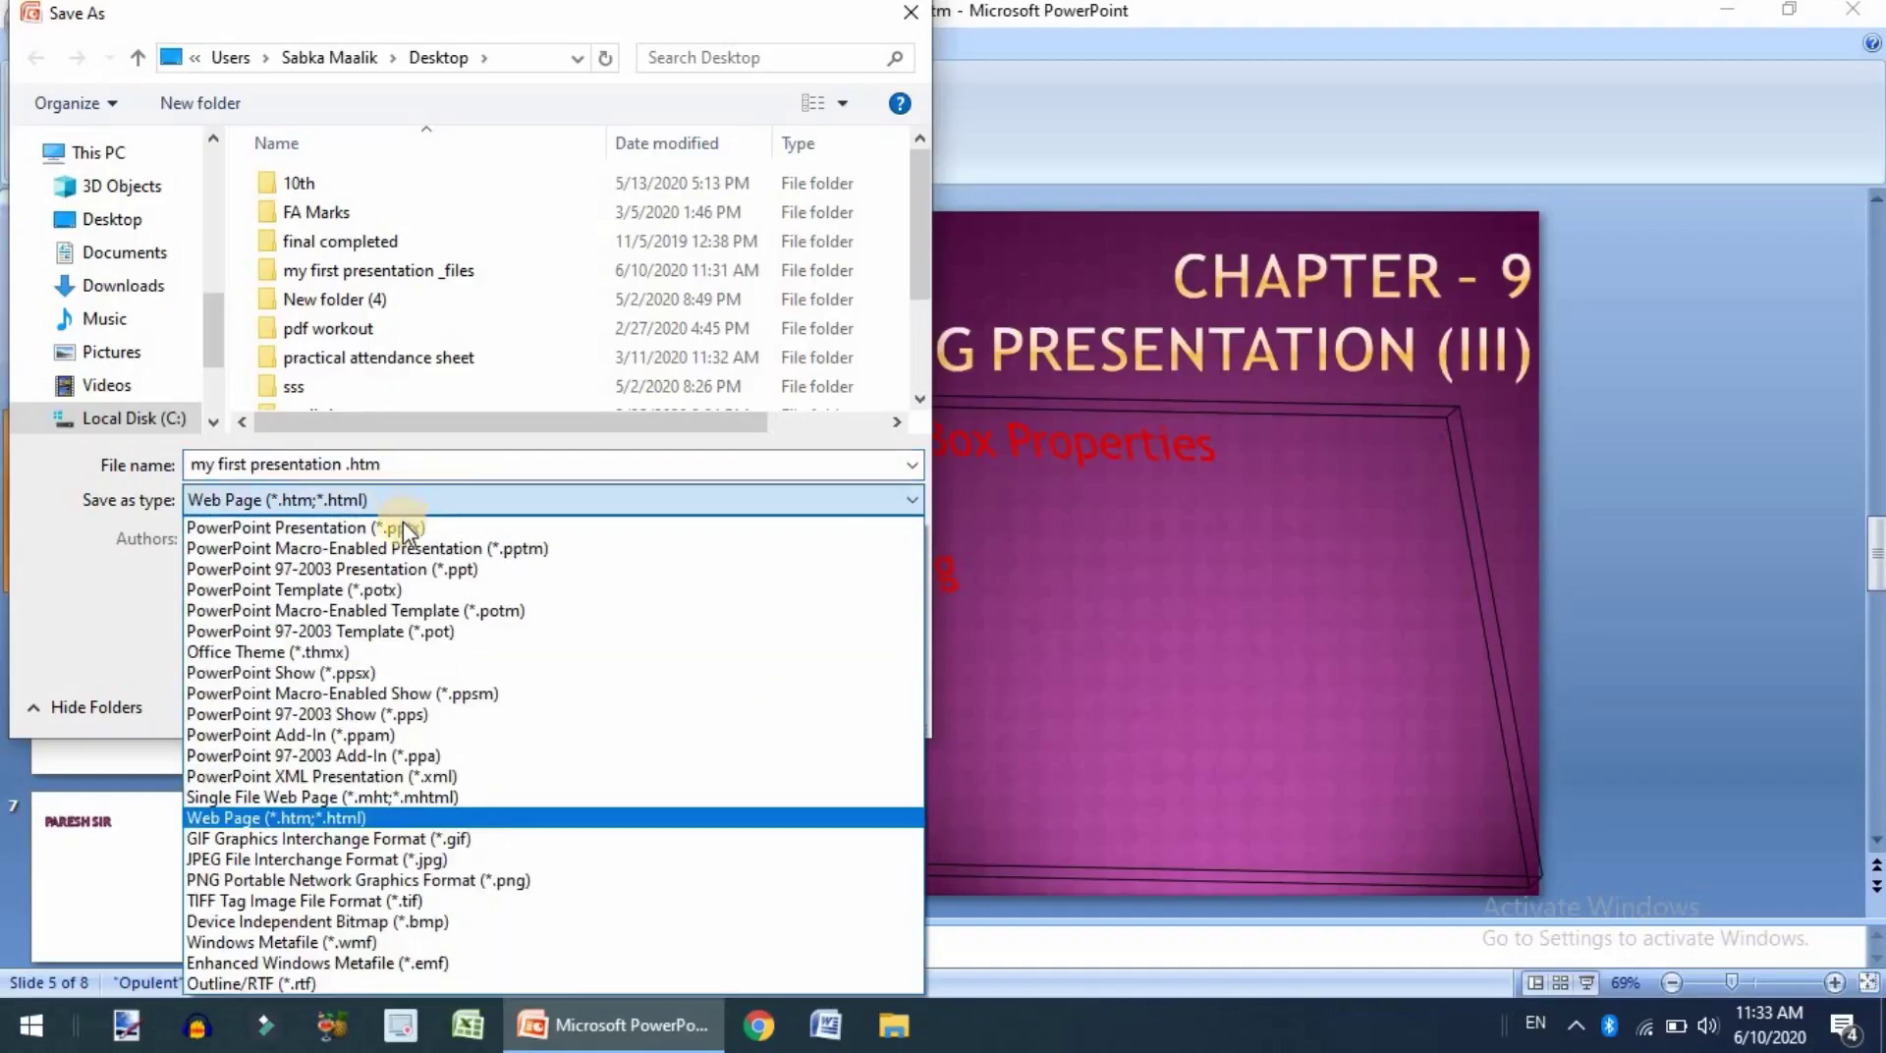
pyautogui.click(404, 527)
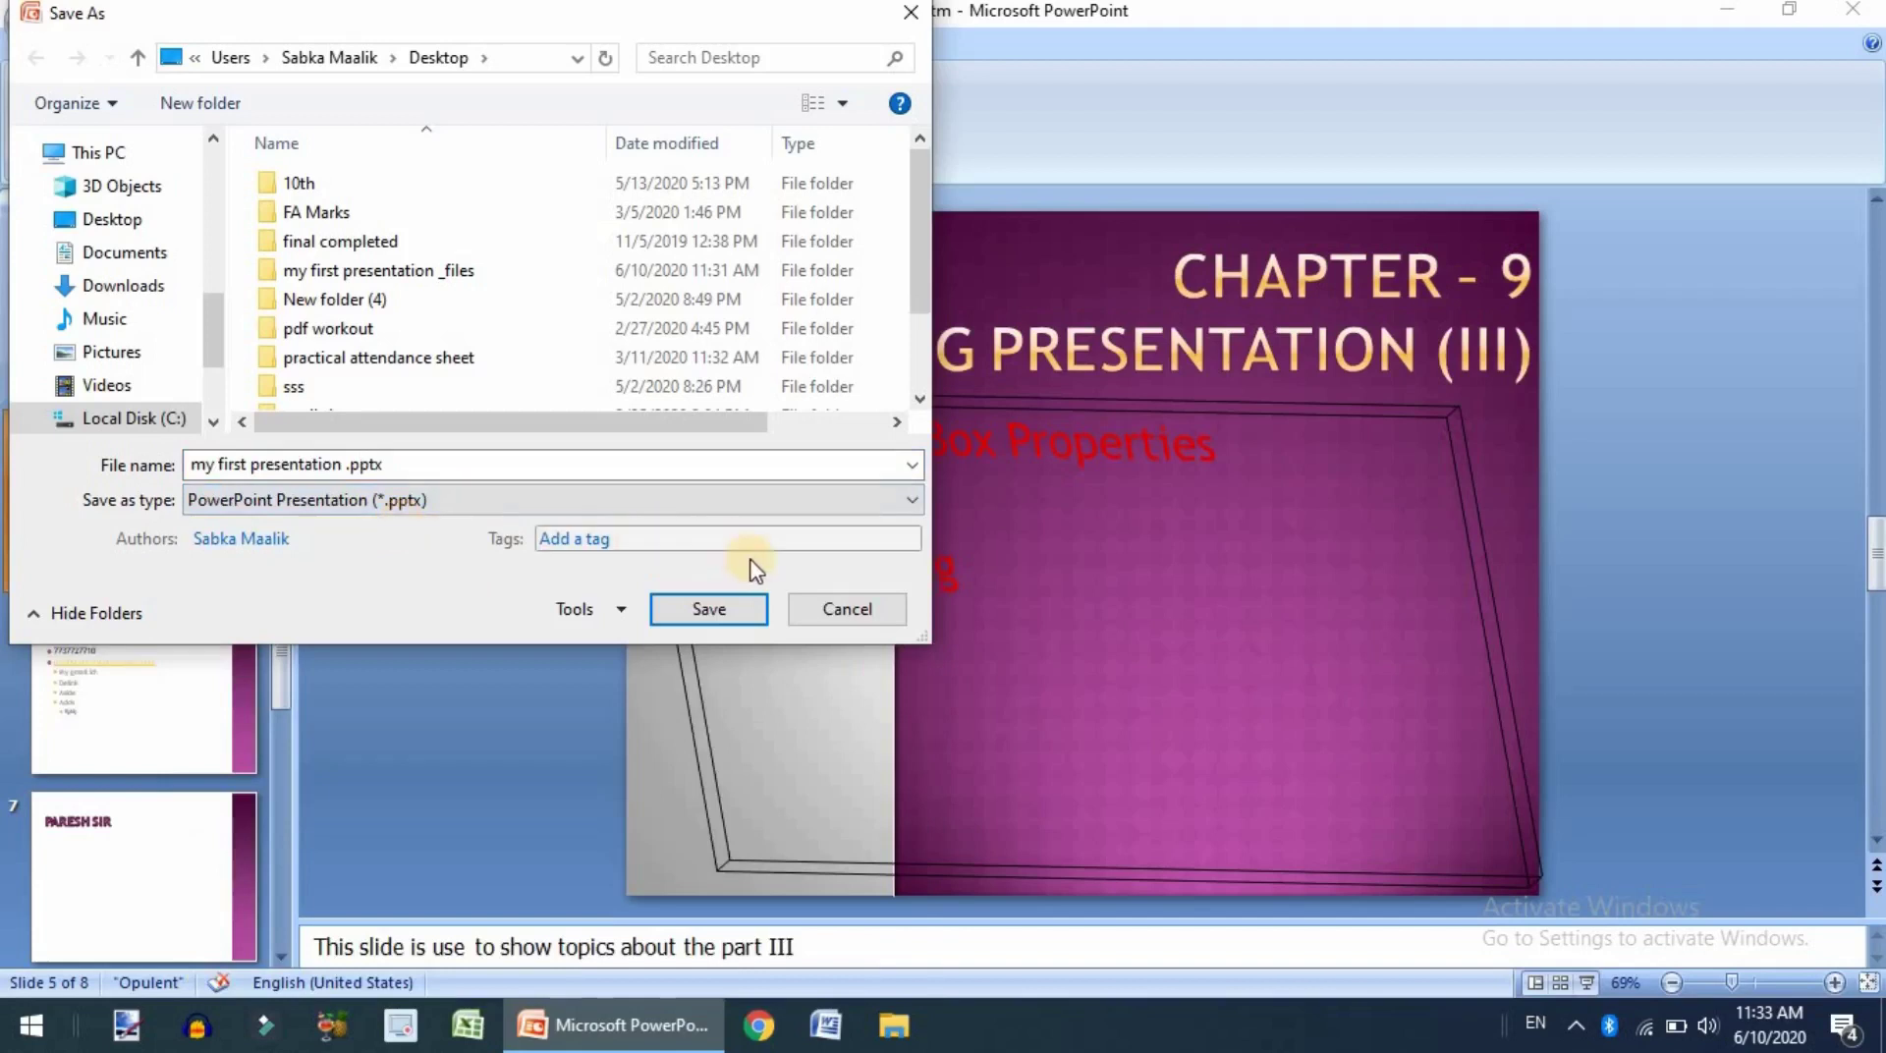
pyautogui.click(709, 609)
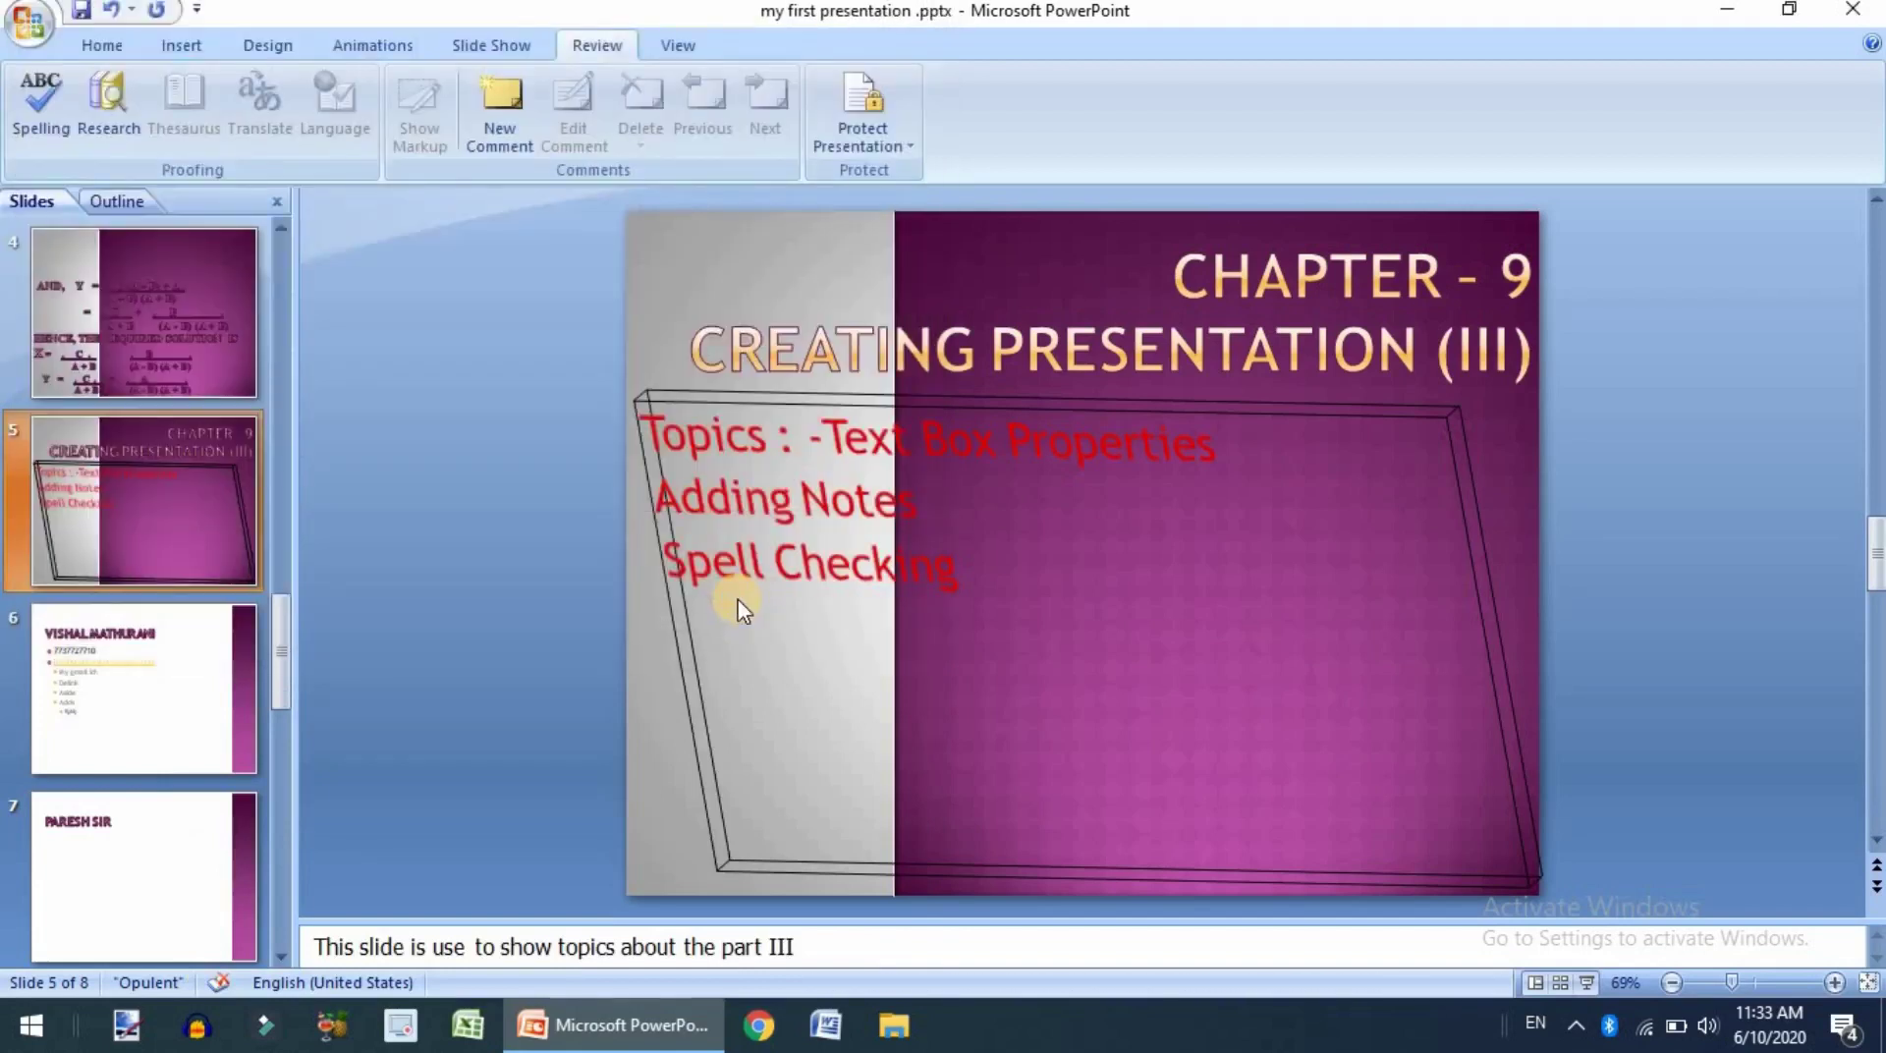
# Show the desktop and compare the saved .pptx and .htm files of "my first presentation"
pyautogui.press('super+d')
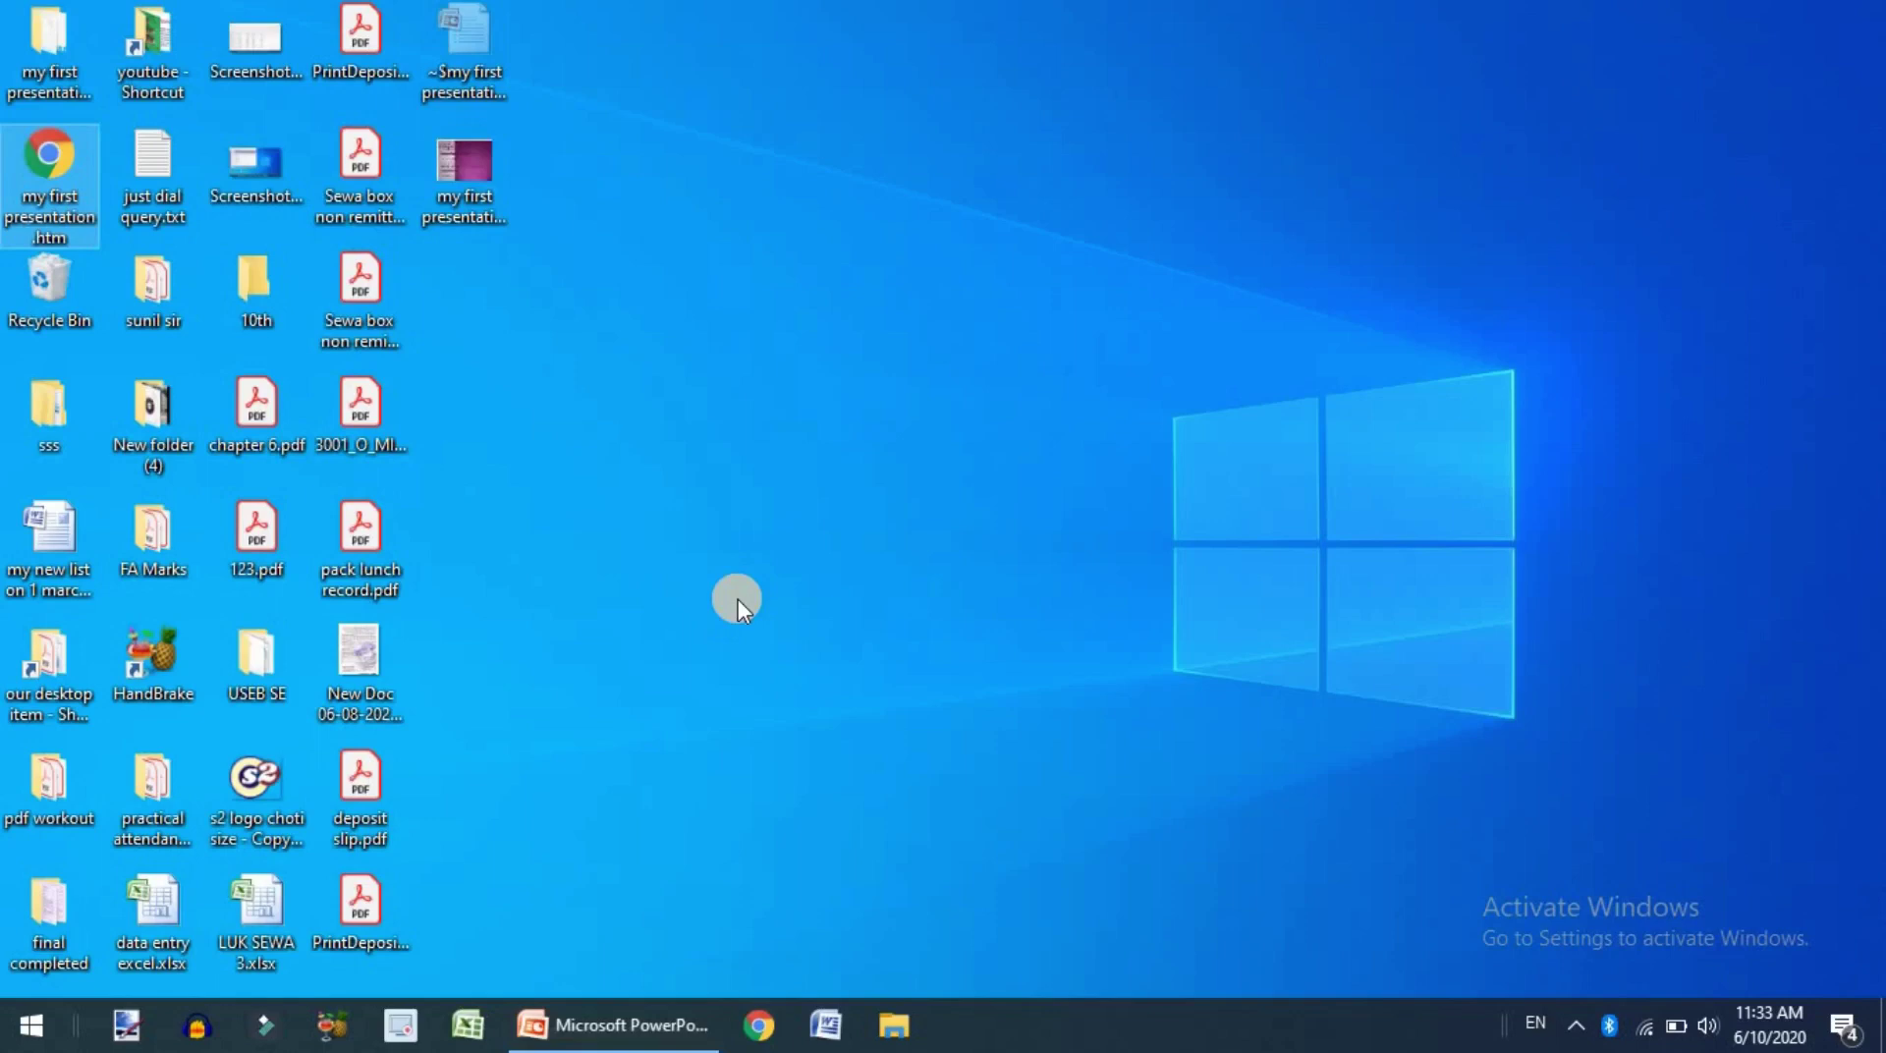
pyautogui.click(483, 197)
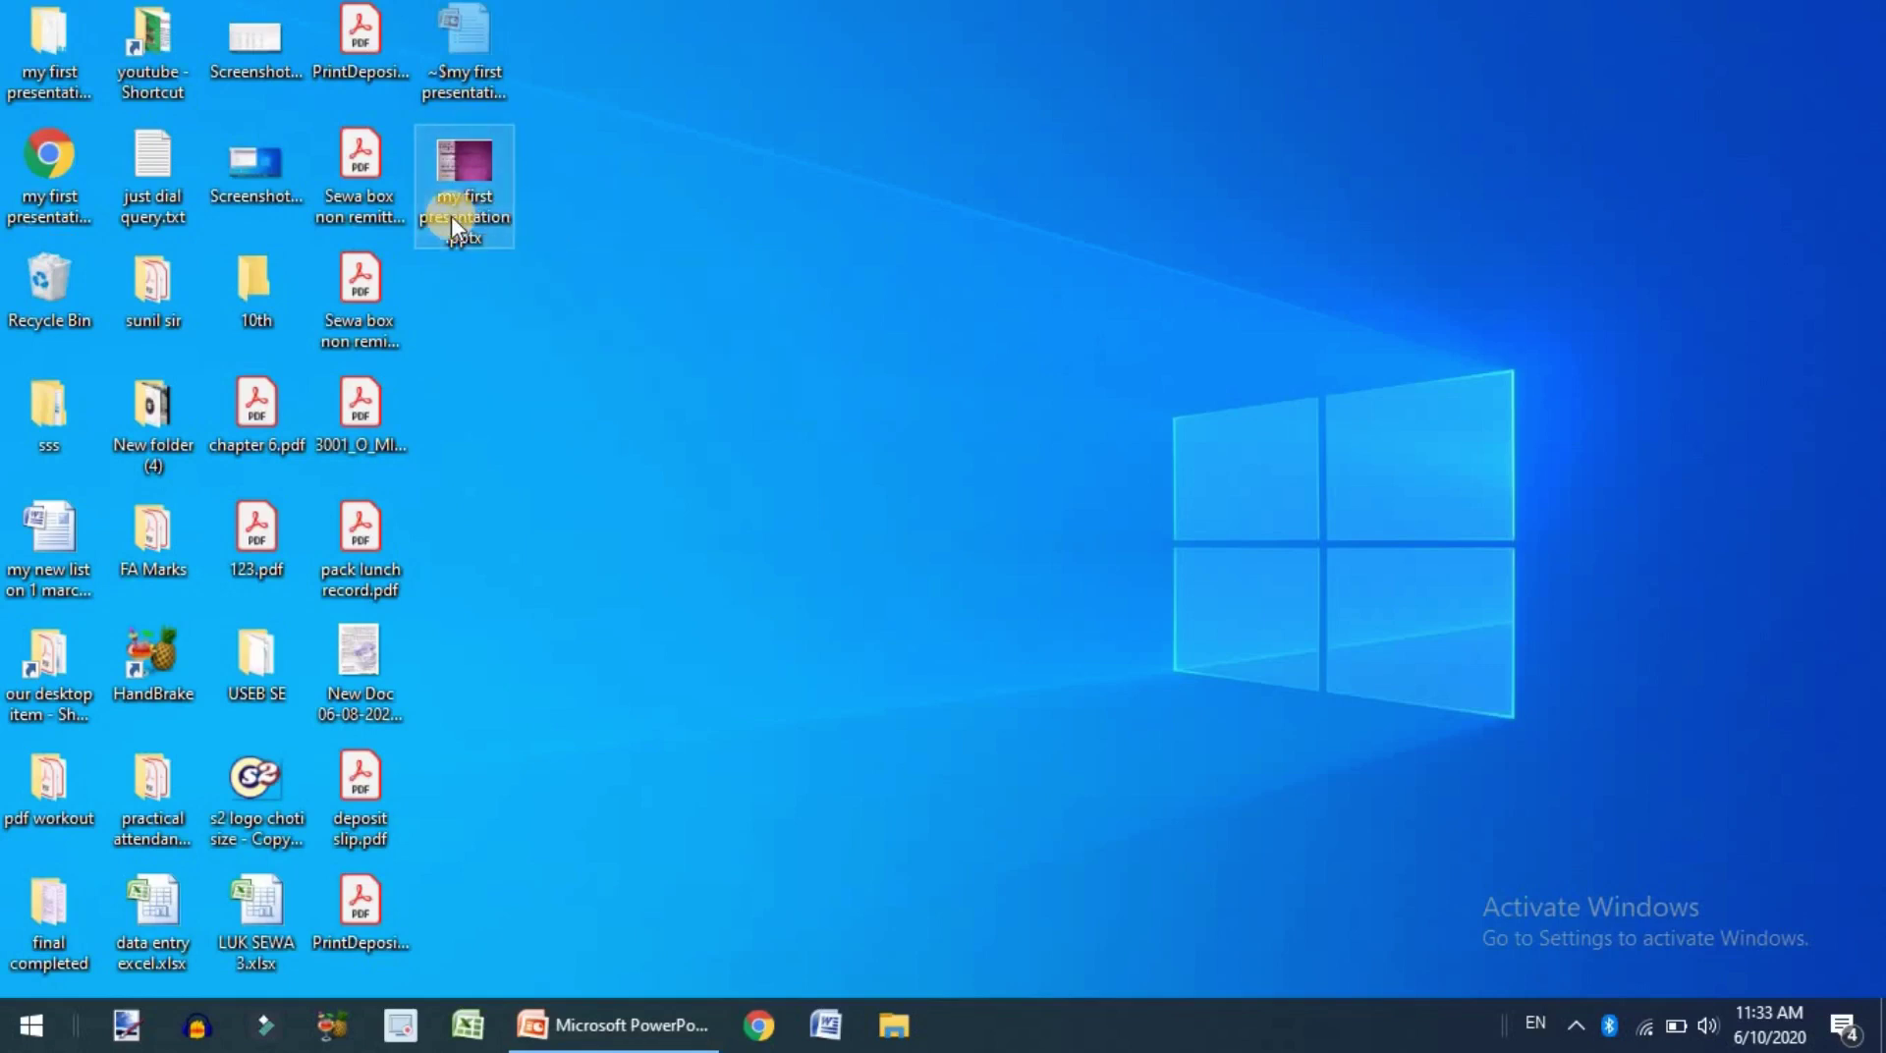
pyautogui.click(69, 193)
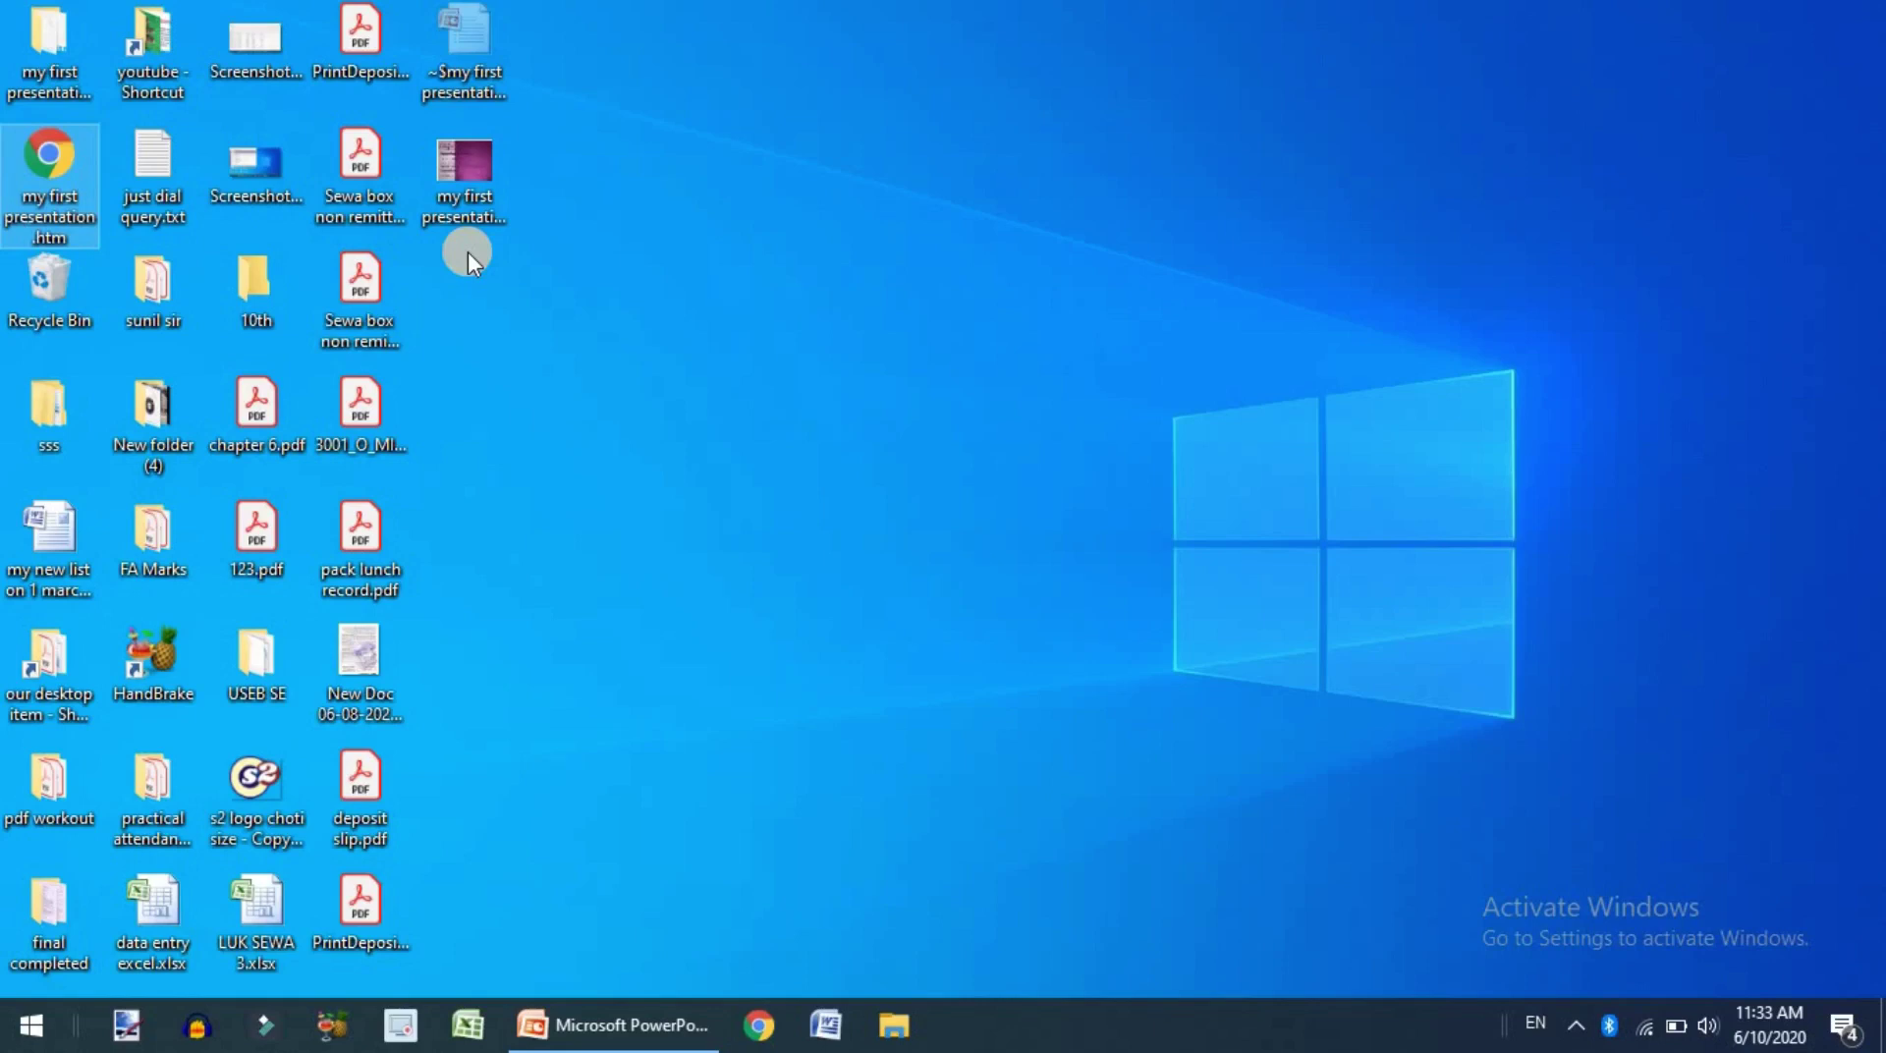
pyautogui.click(479, 191)
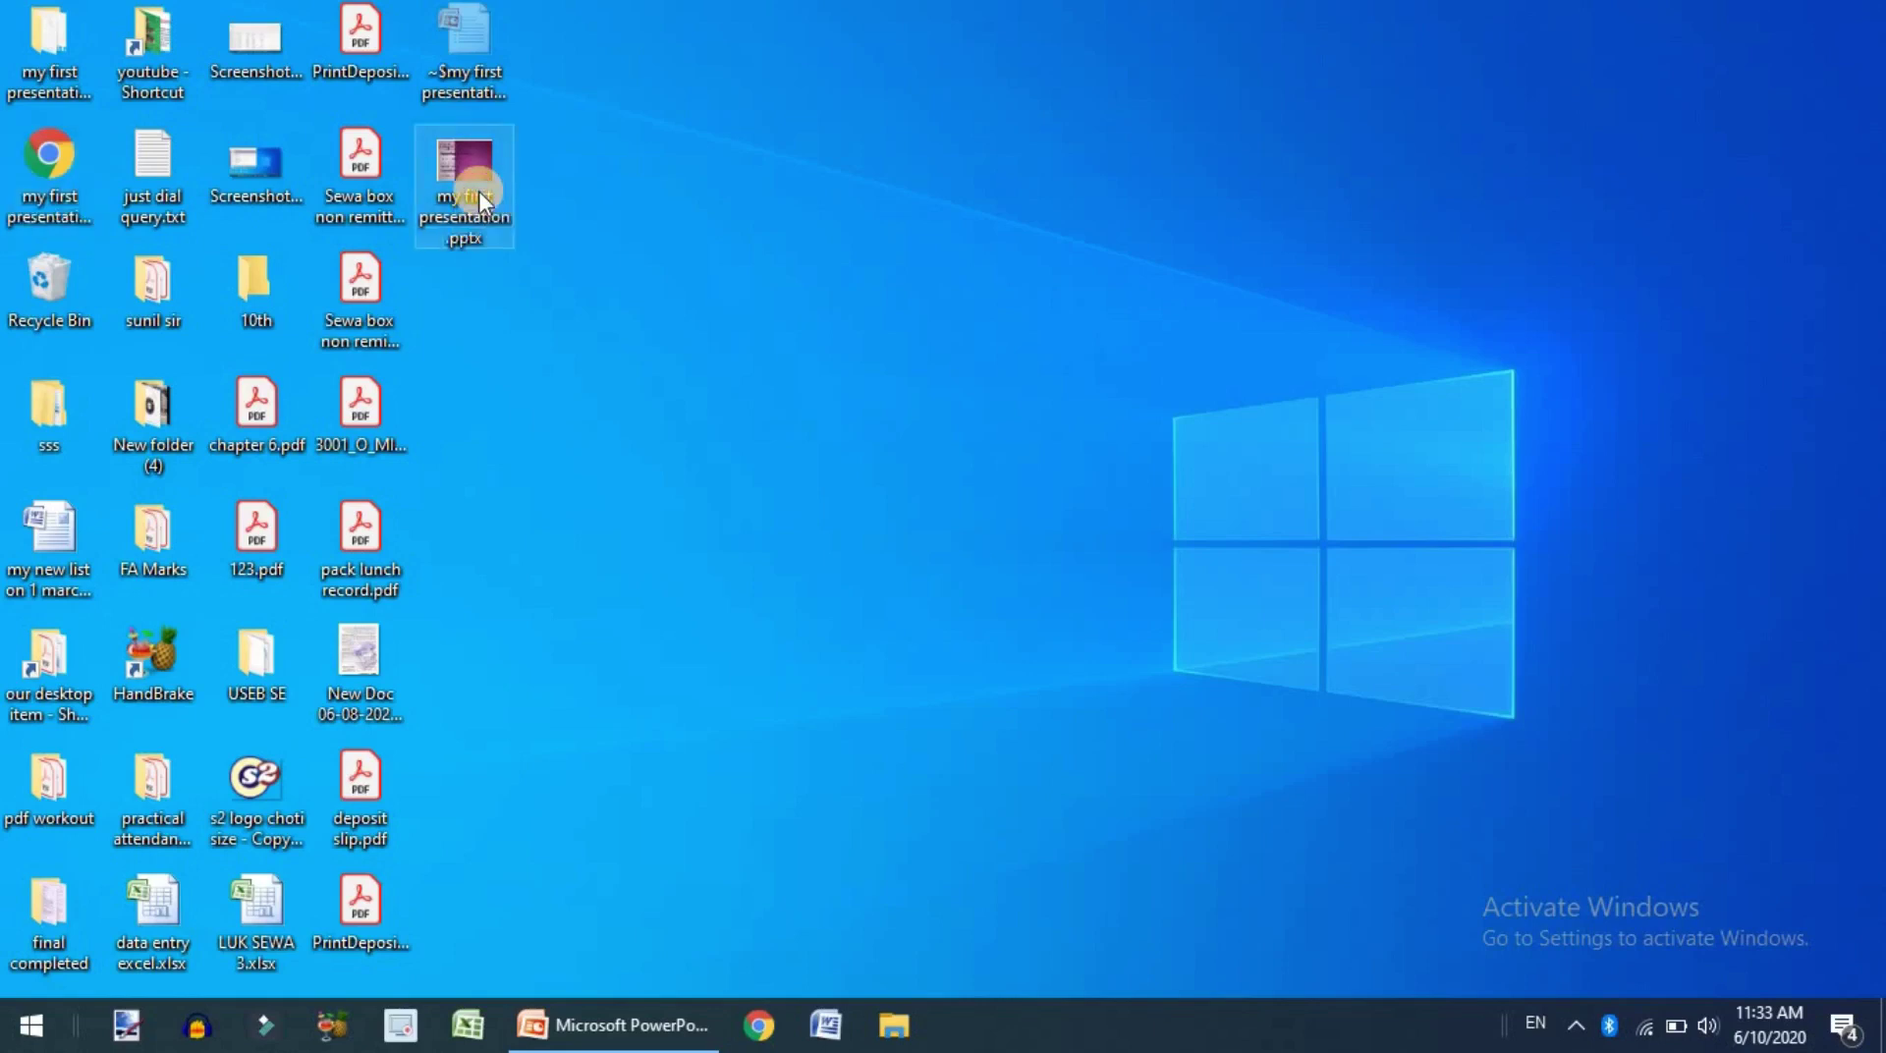
pyautogui.click(39, 204)
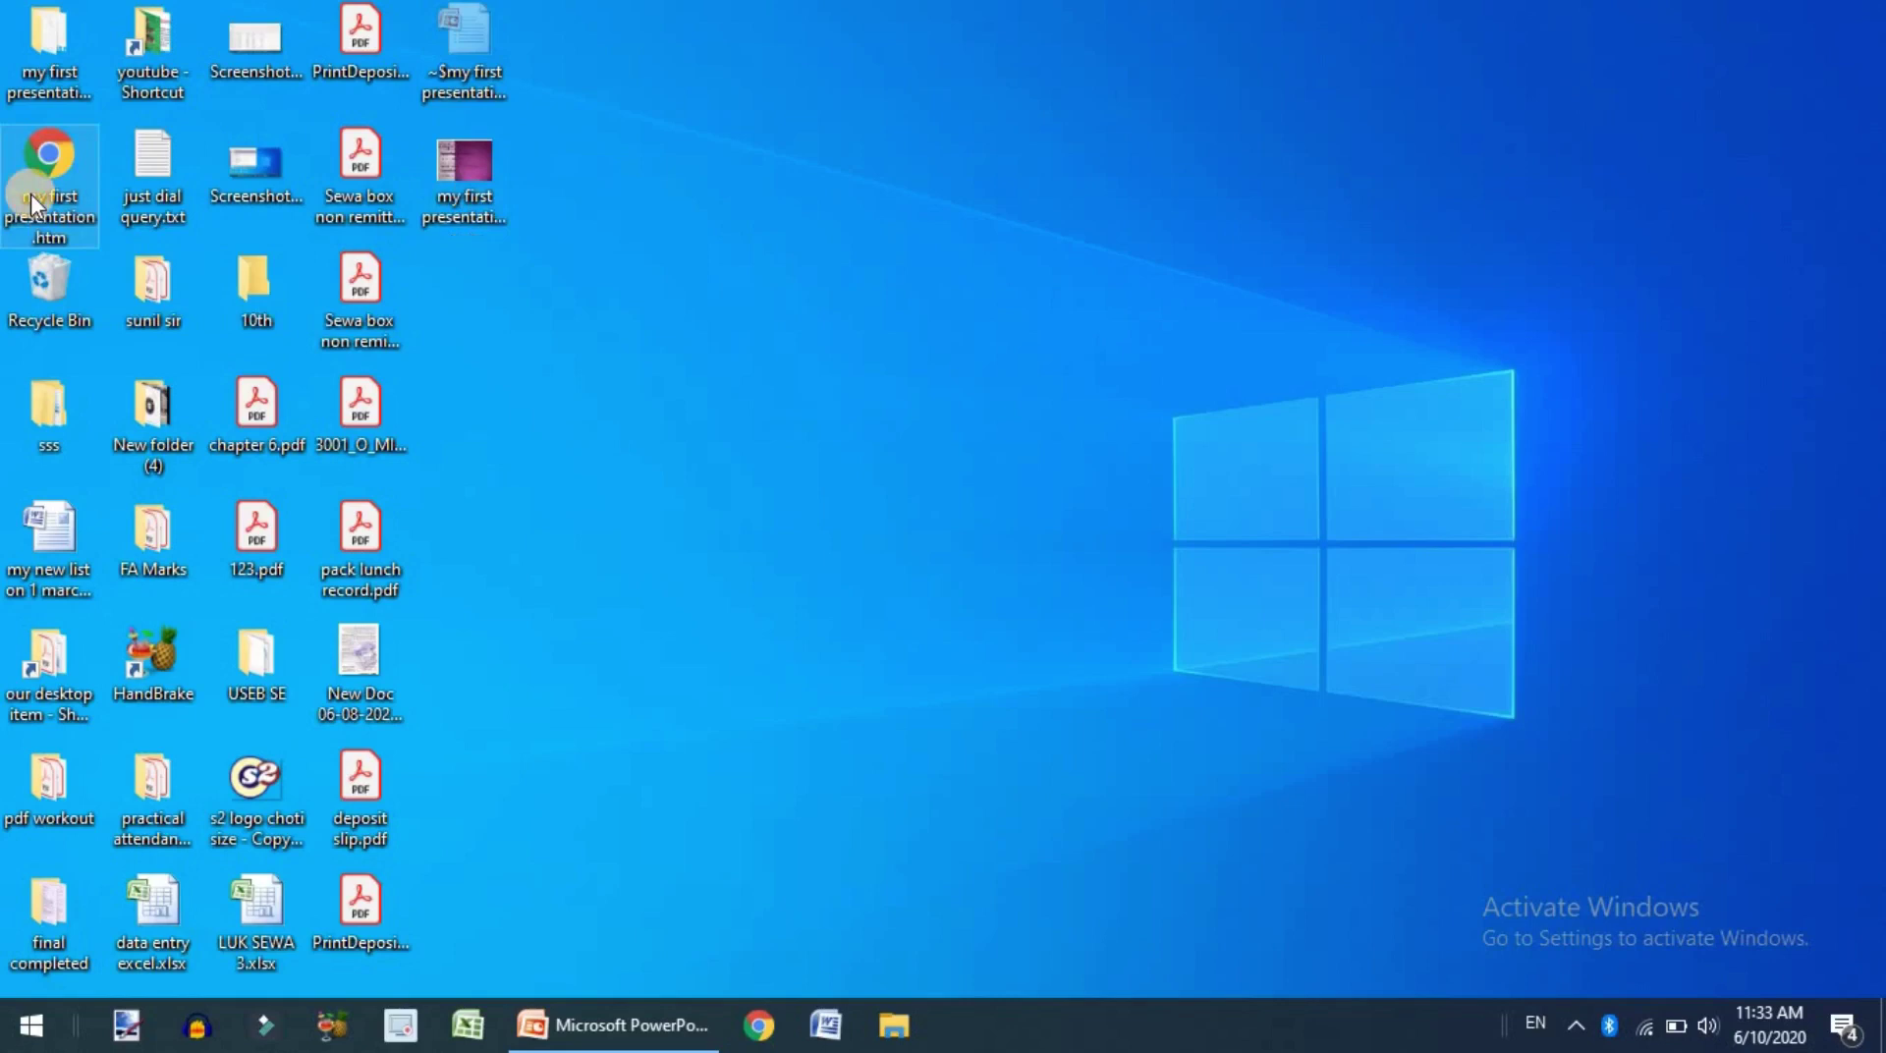
# Open "my first presentation.pptx" from the desktop and add the lines "Save" and "Page Setup" below "Spell Checking" on slide 5
pyautogui.click(464, 169)
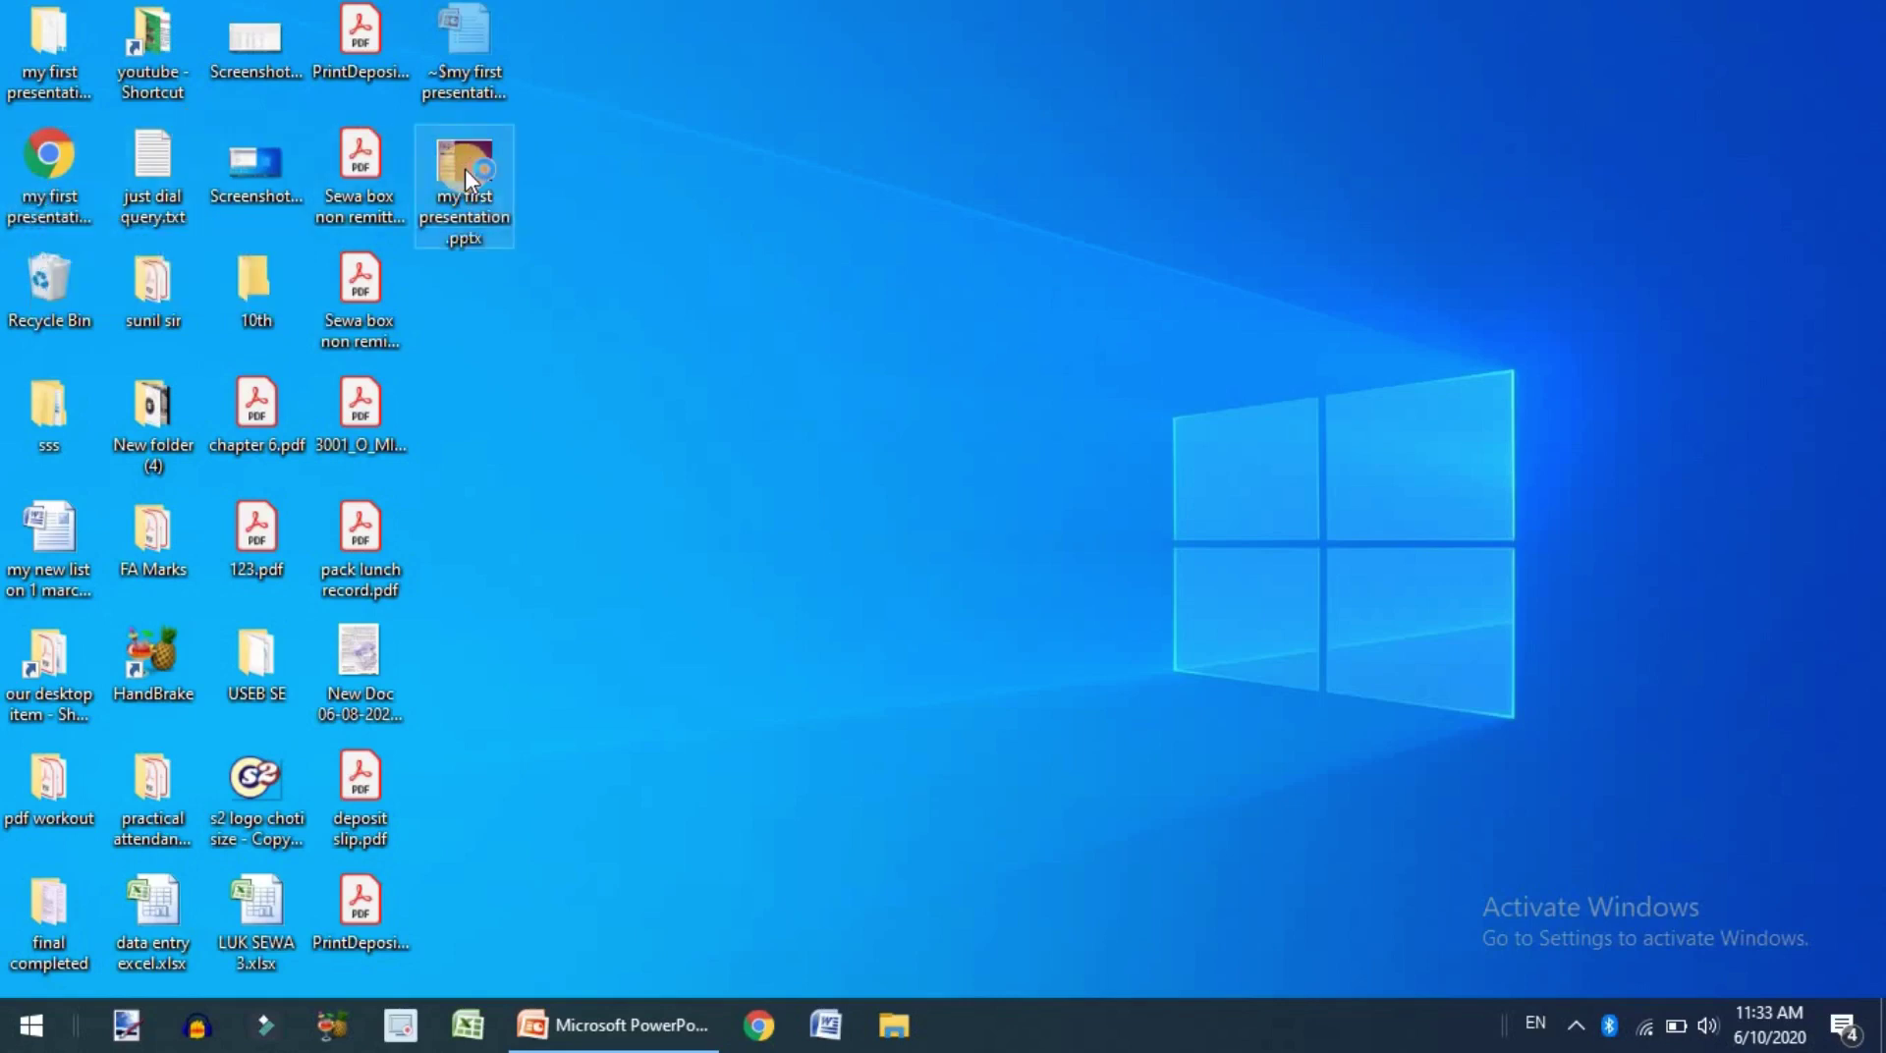
pyautogui.doubleClick(464, 169)
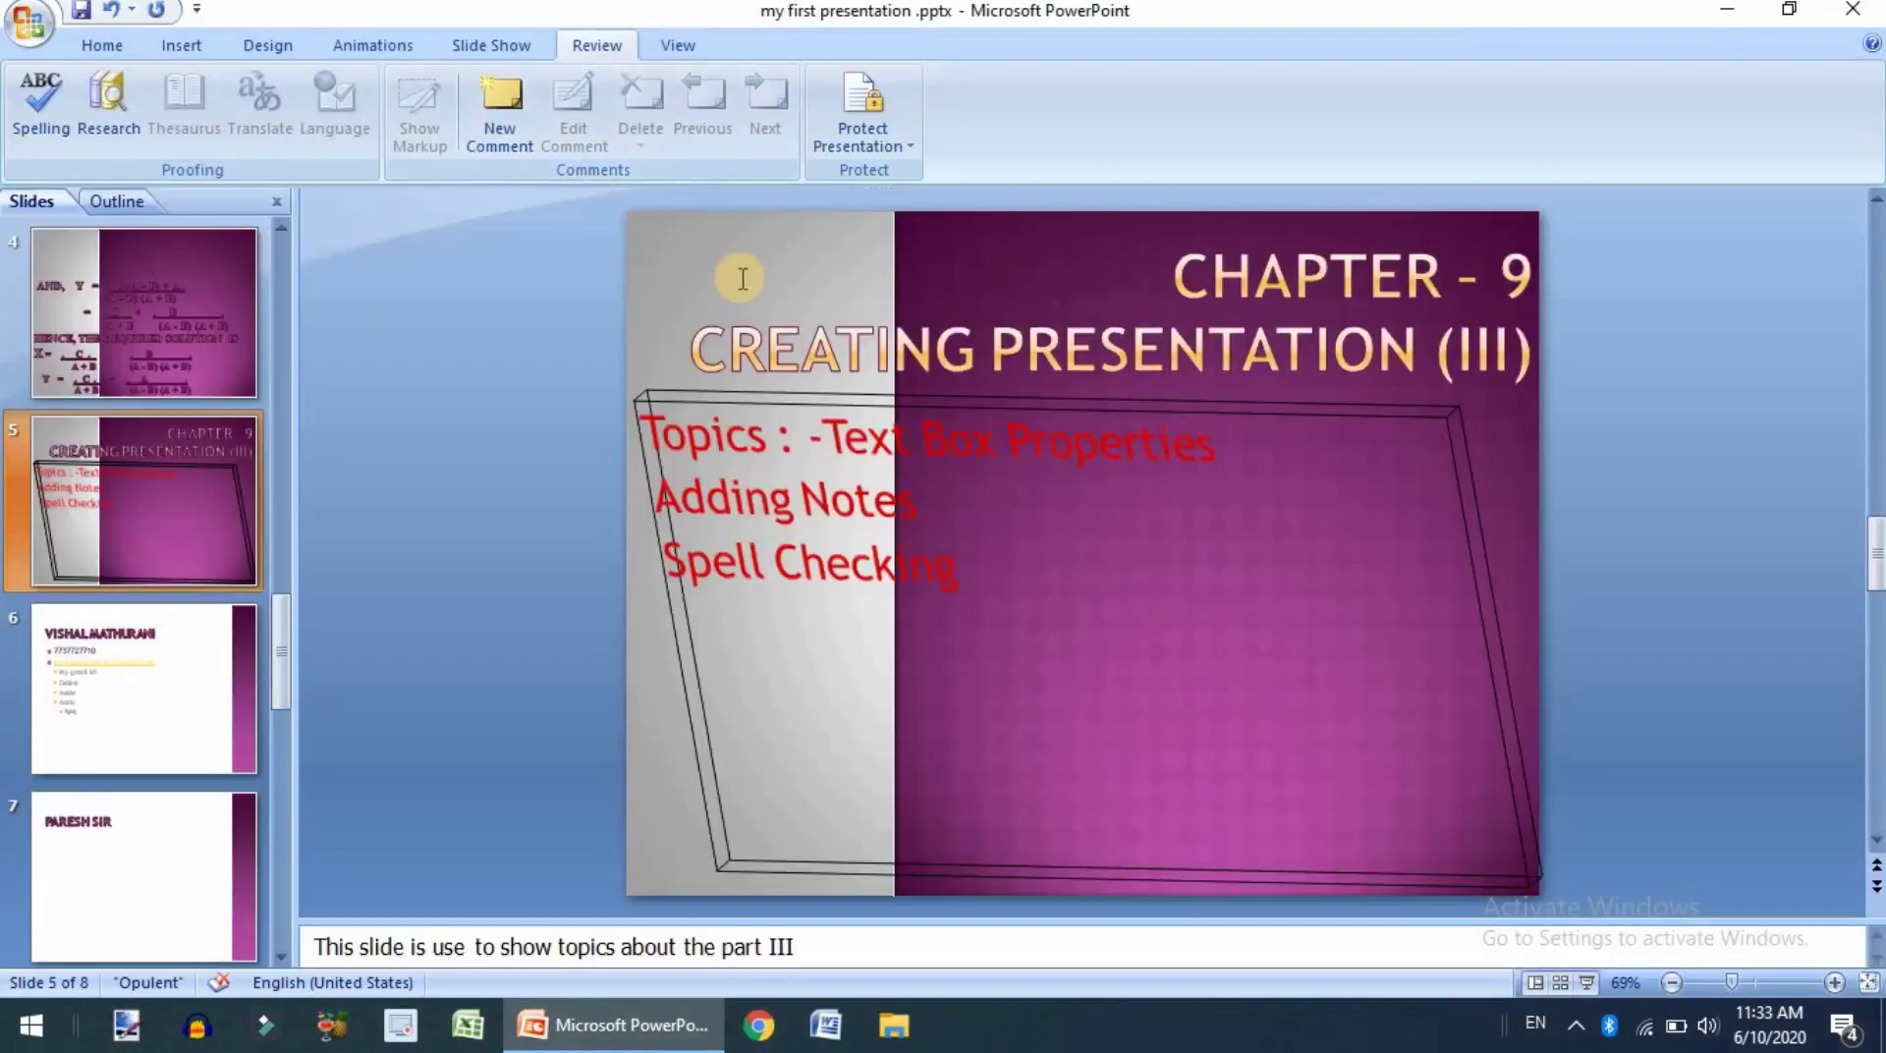
pyautogui.click(961, 575)
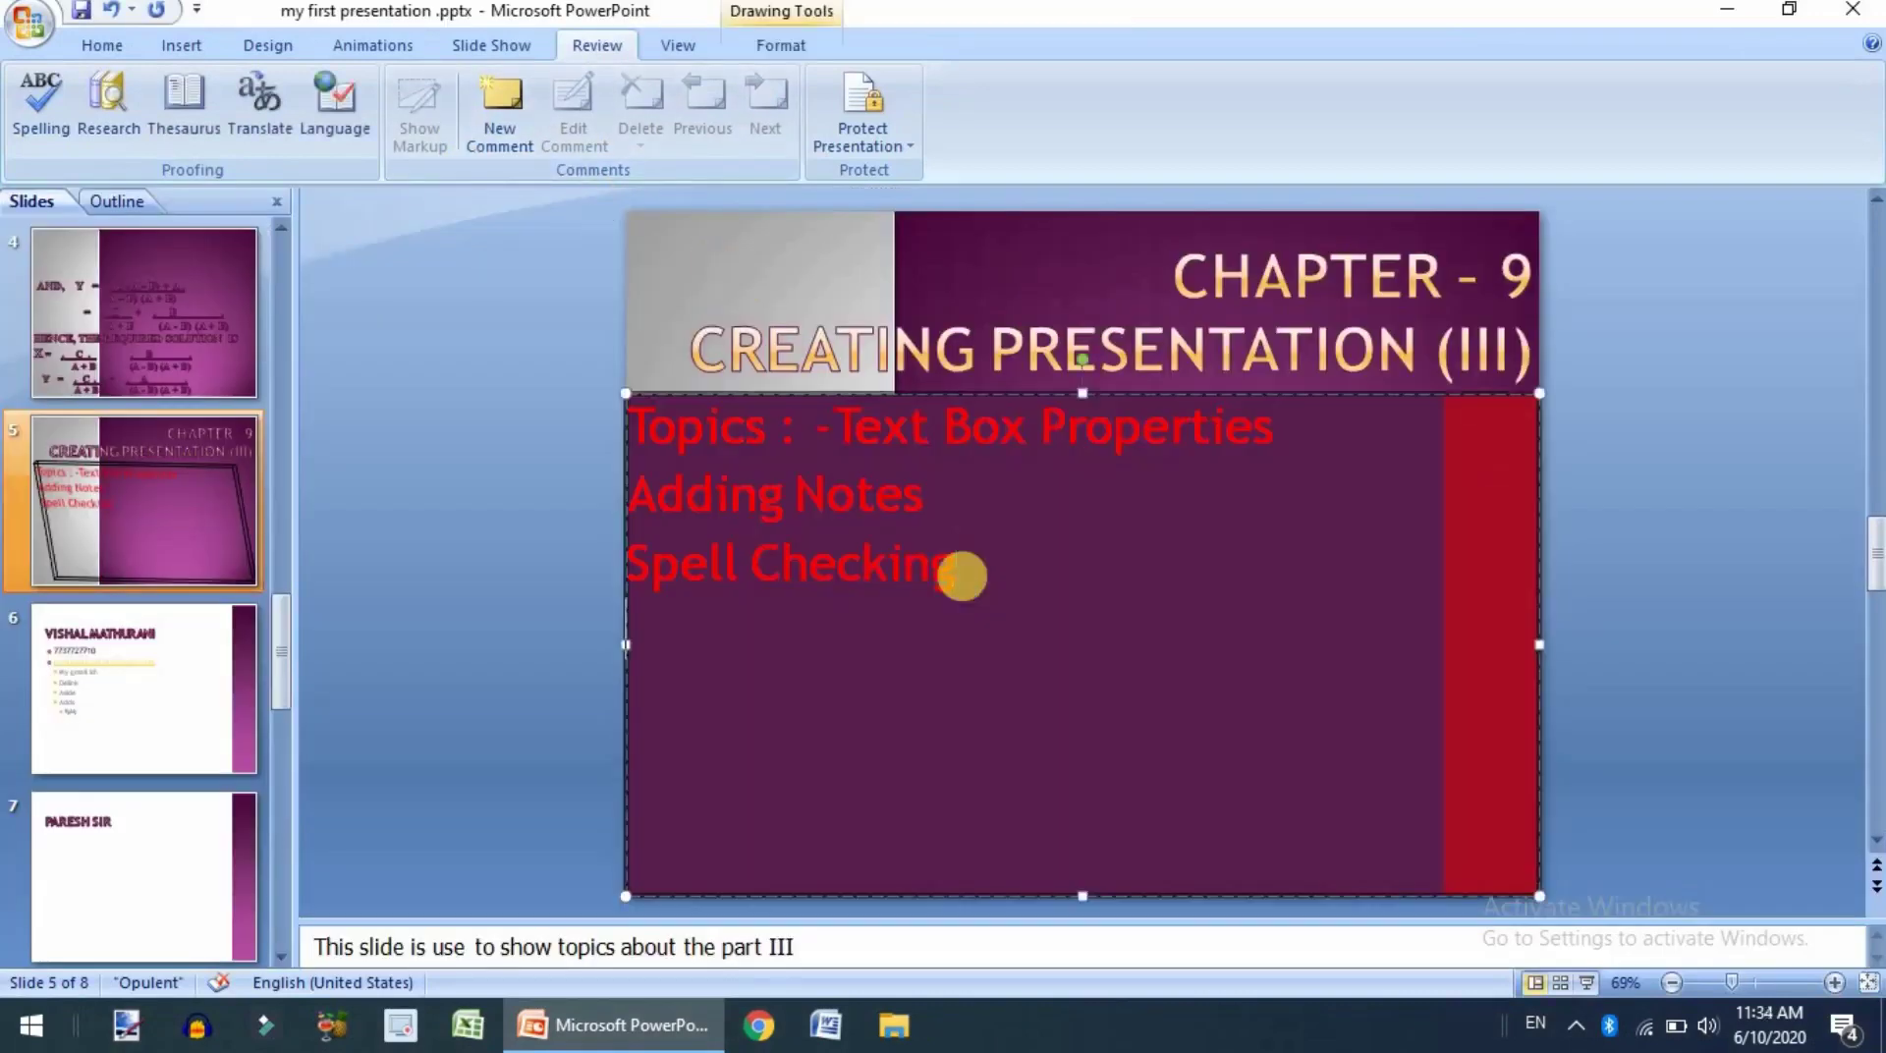
pyautogui.press('Return')
pyautogui.write('Save')
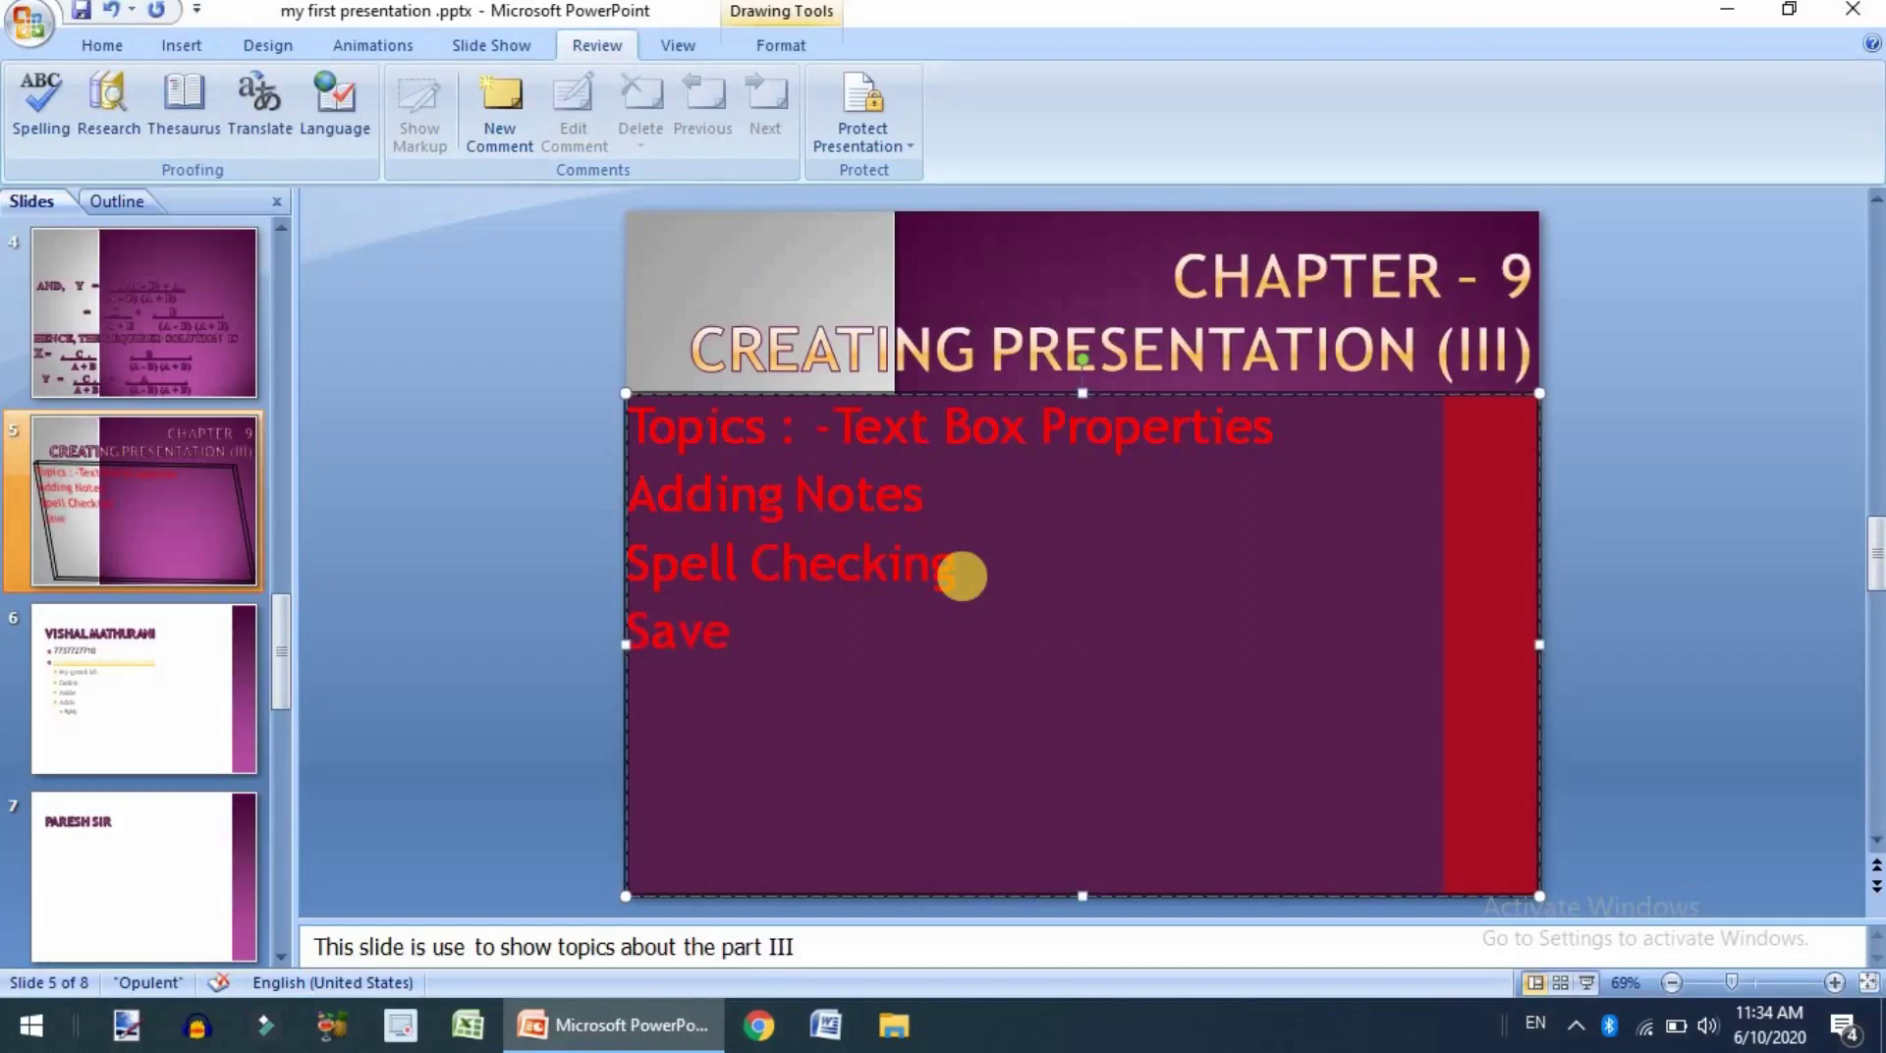
pyautogui.press('Return')
pyautogui.write('Page Seturp')
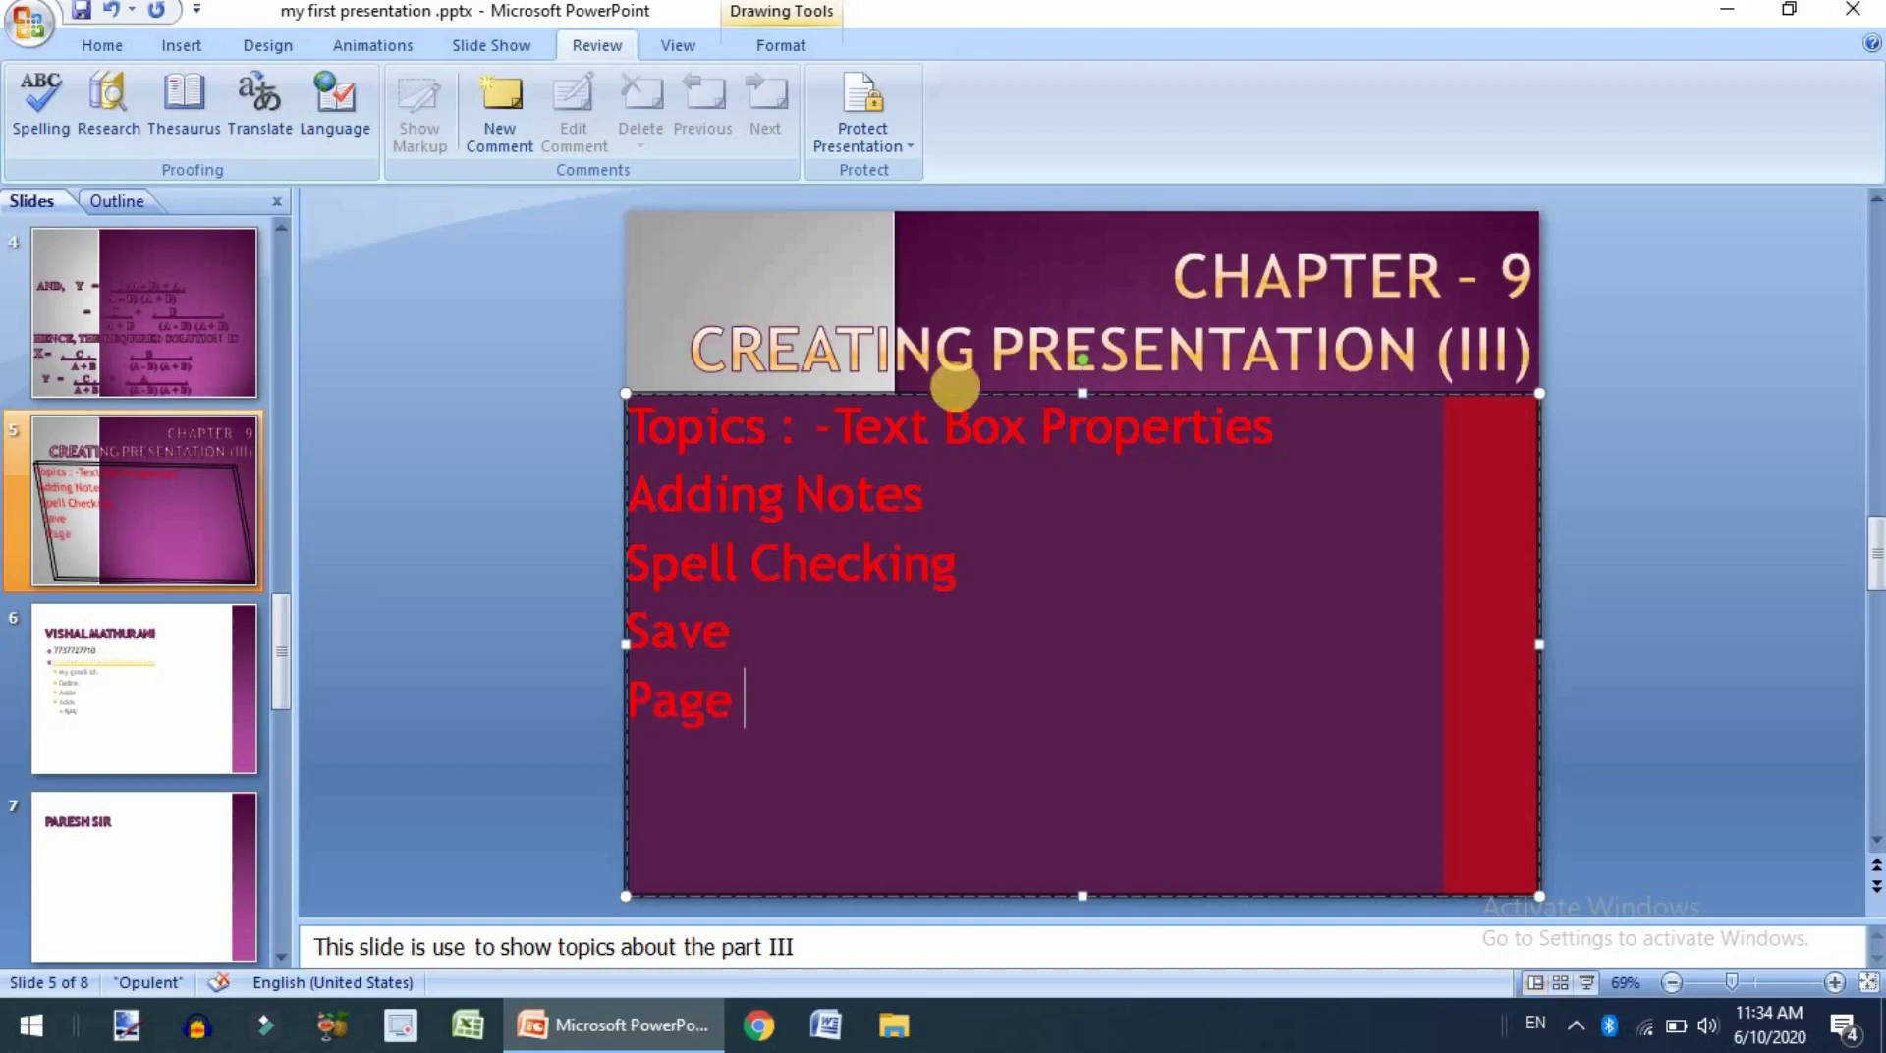
pyautogui.press('BackSpace')
pyautogui.press('BackSpace')
pyautogui.write('p')
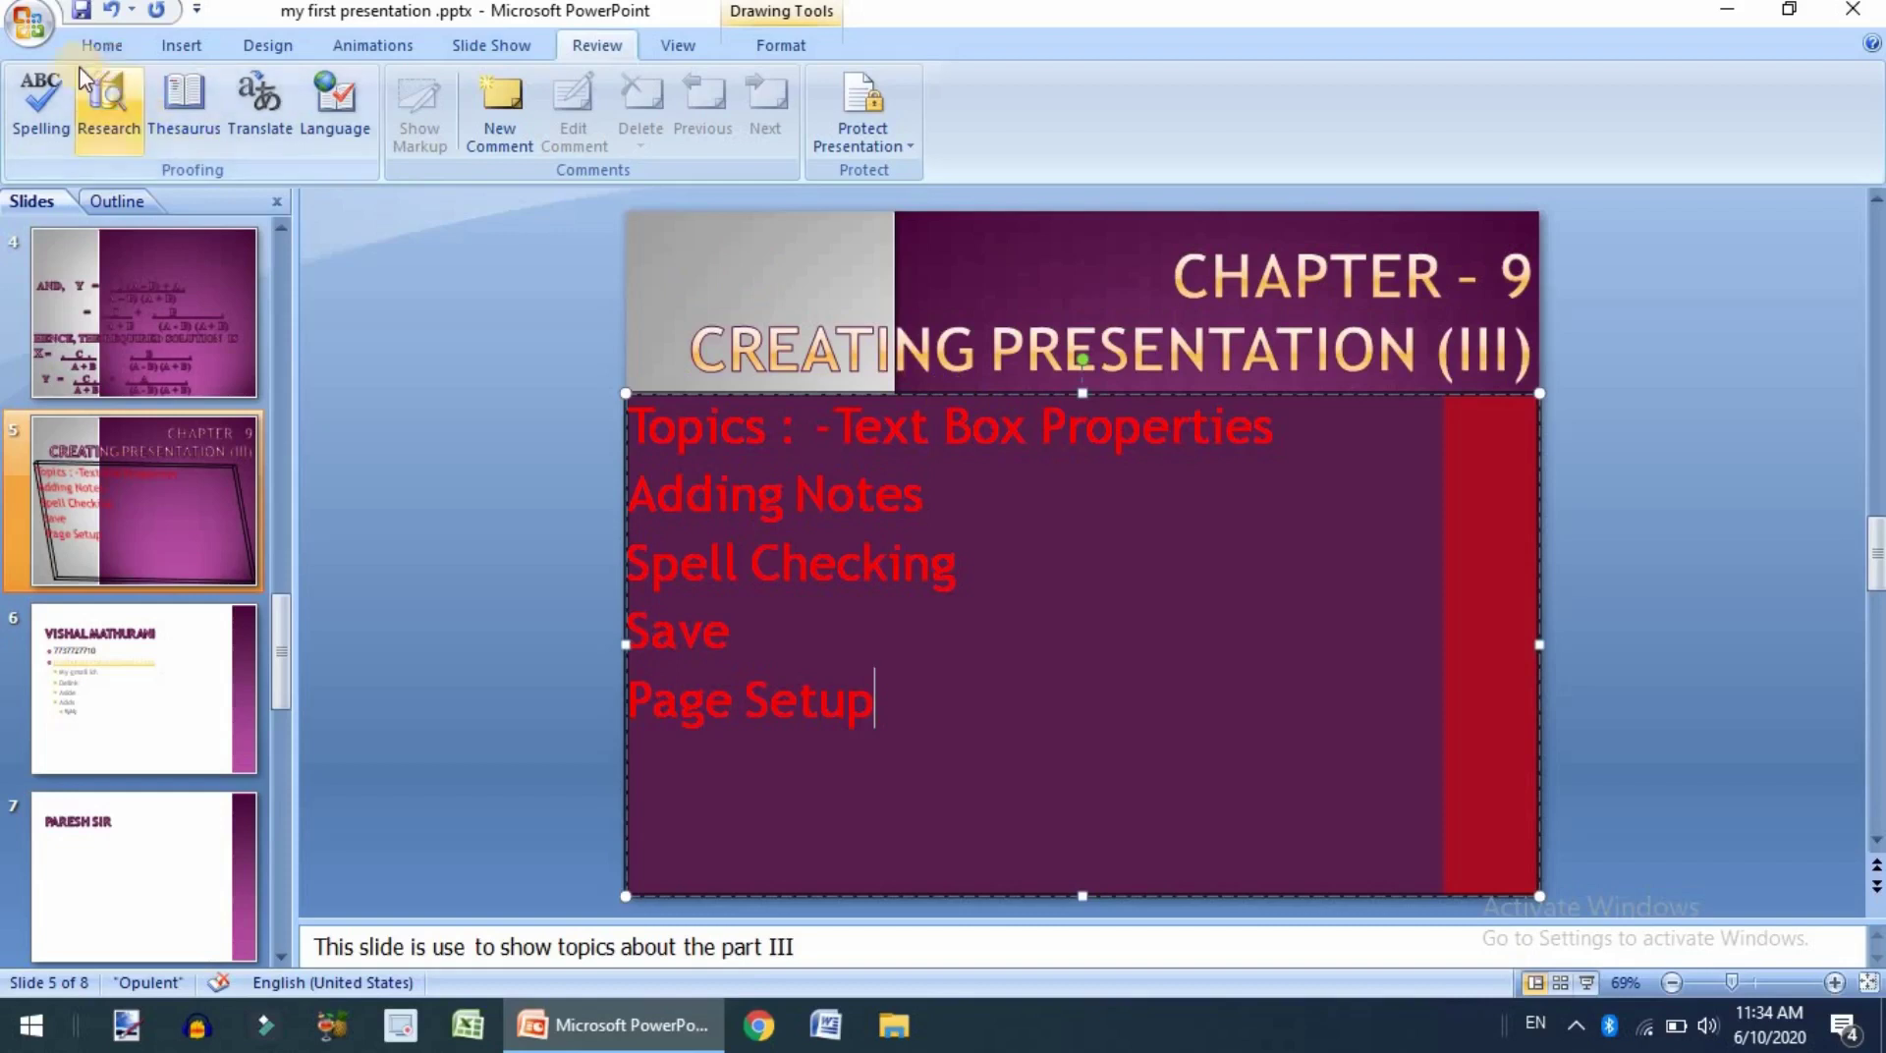
# Open the presentation in Print Preview and look through its first pages
pyautogui.click(30, 22)
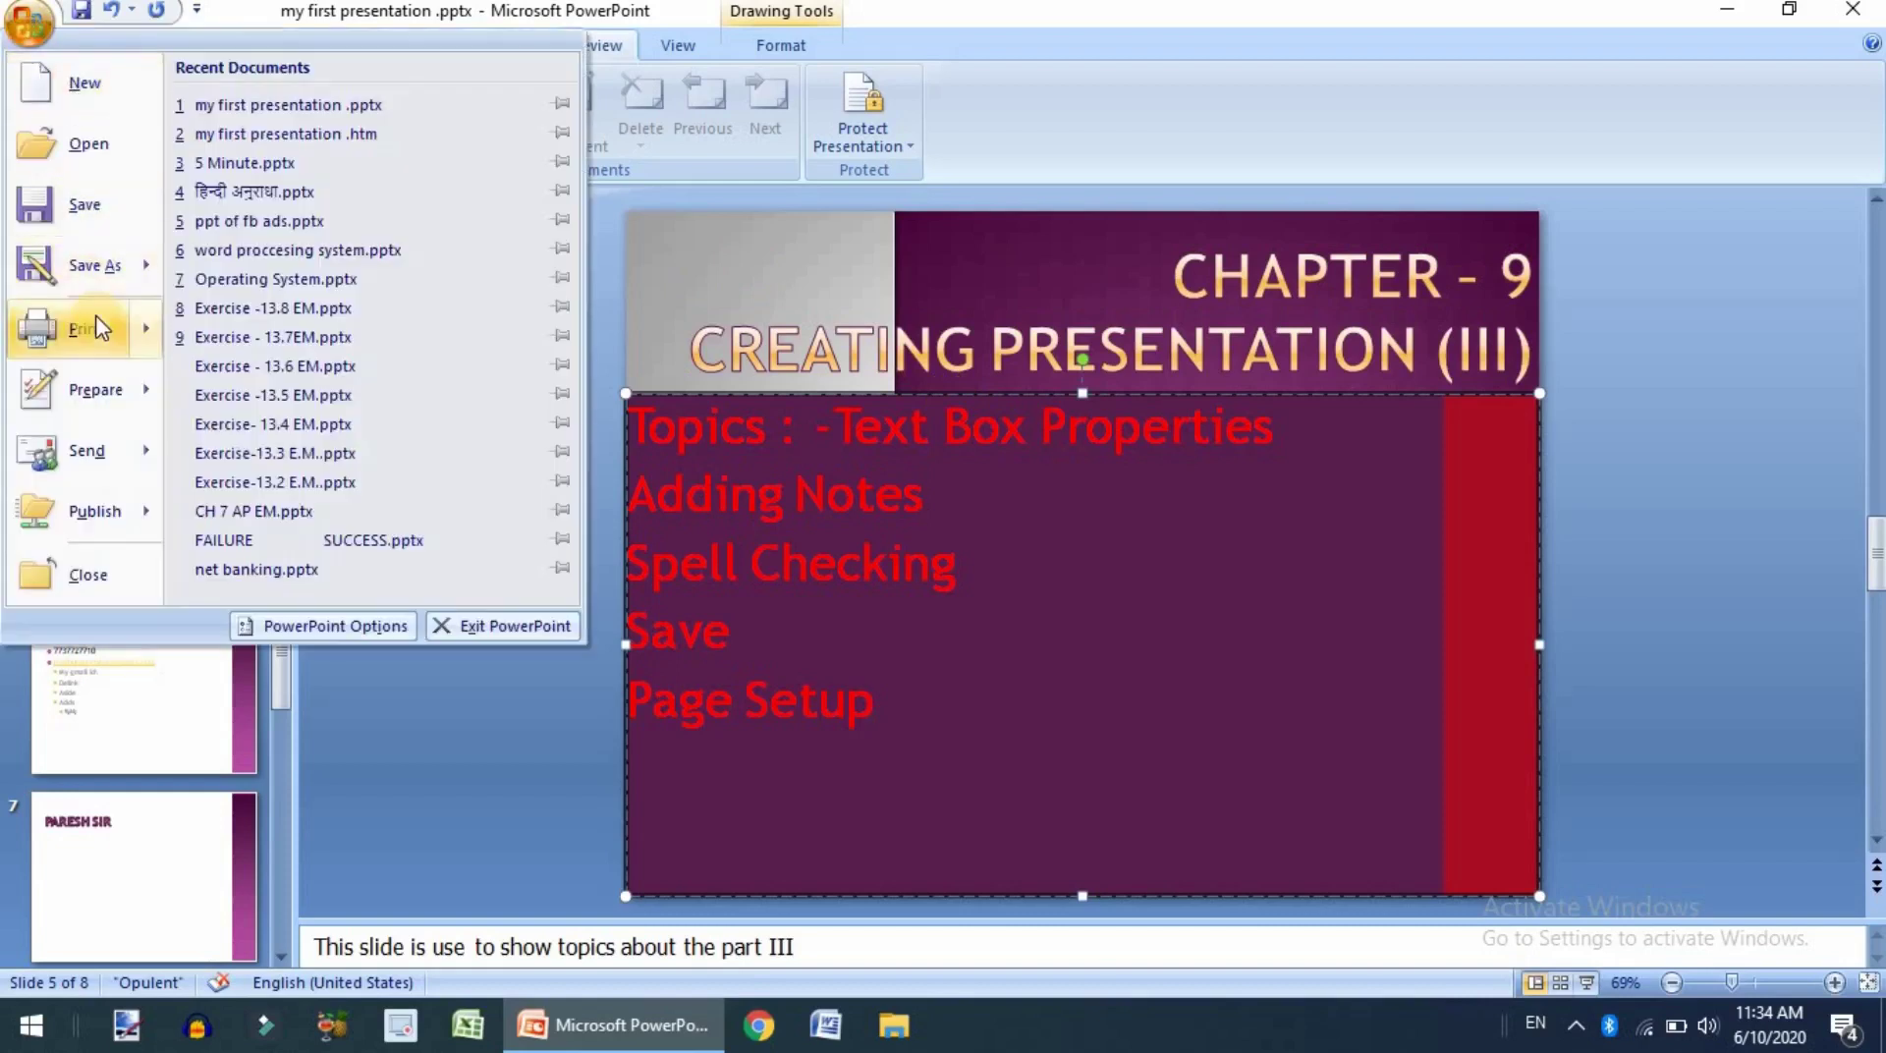
pyautogui.moveTo(96, 329)
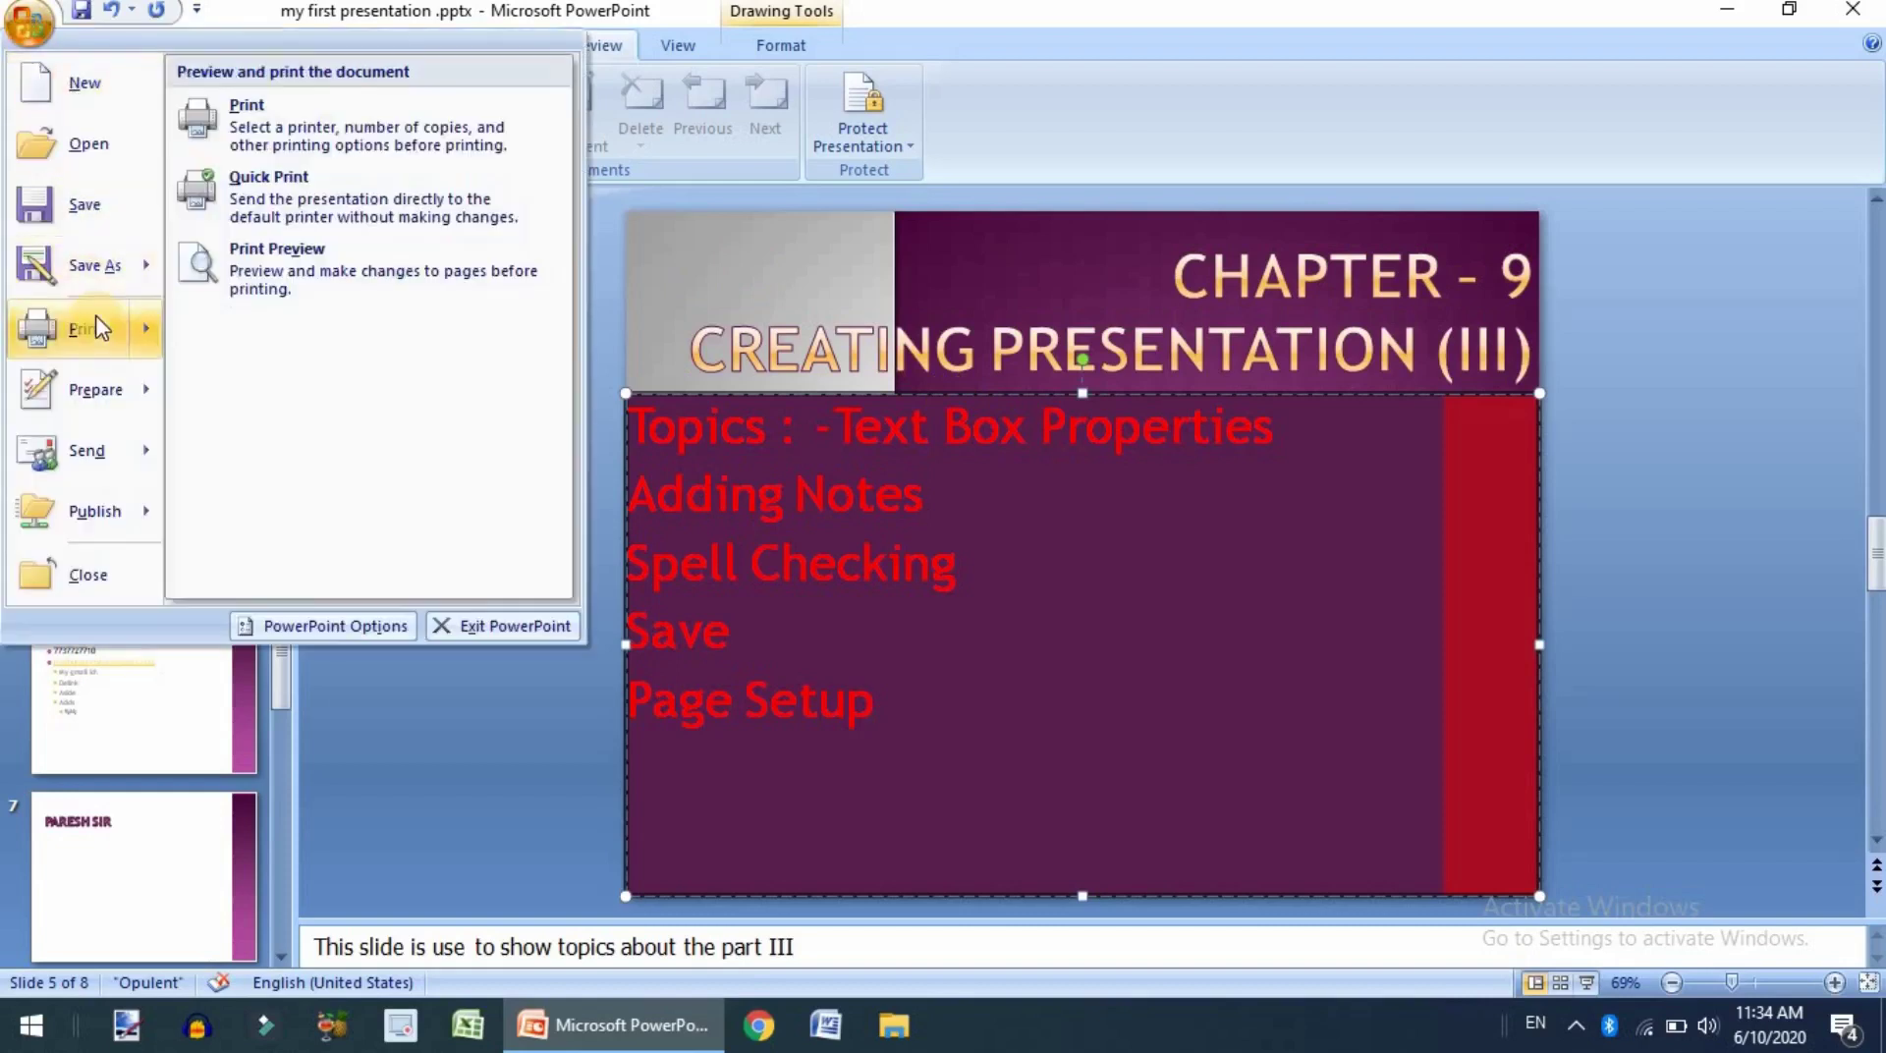
pyautogui.click(279, 247)
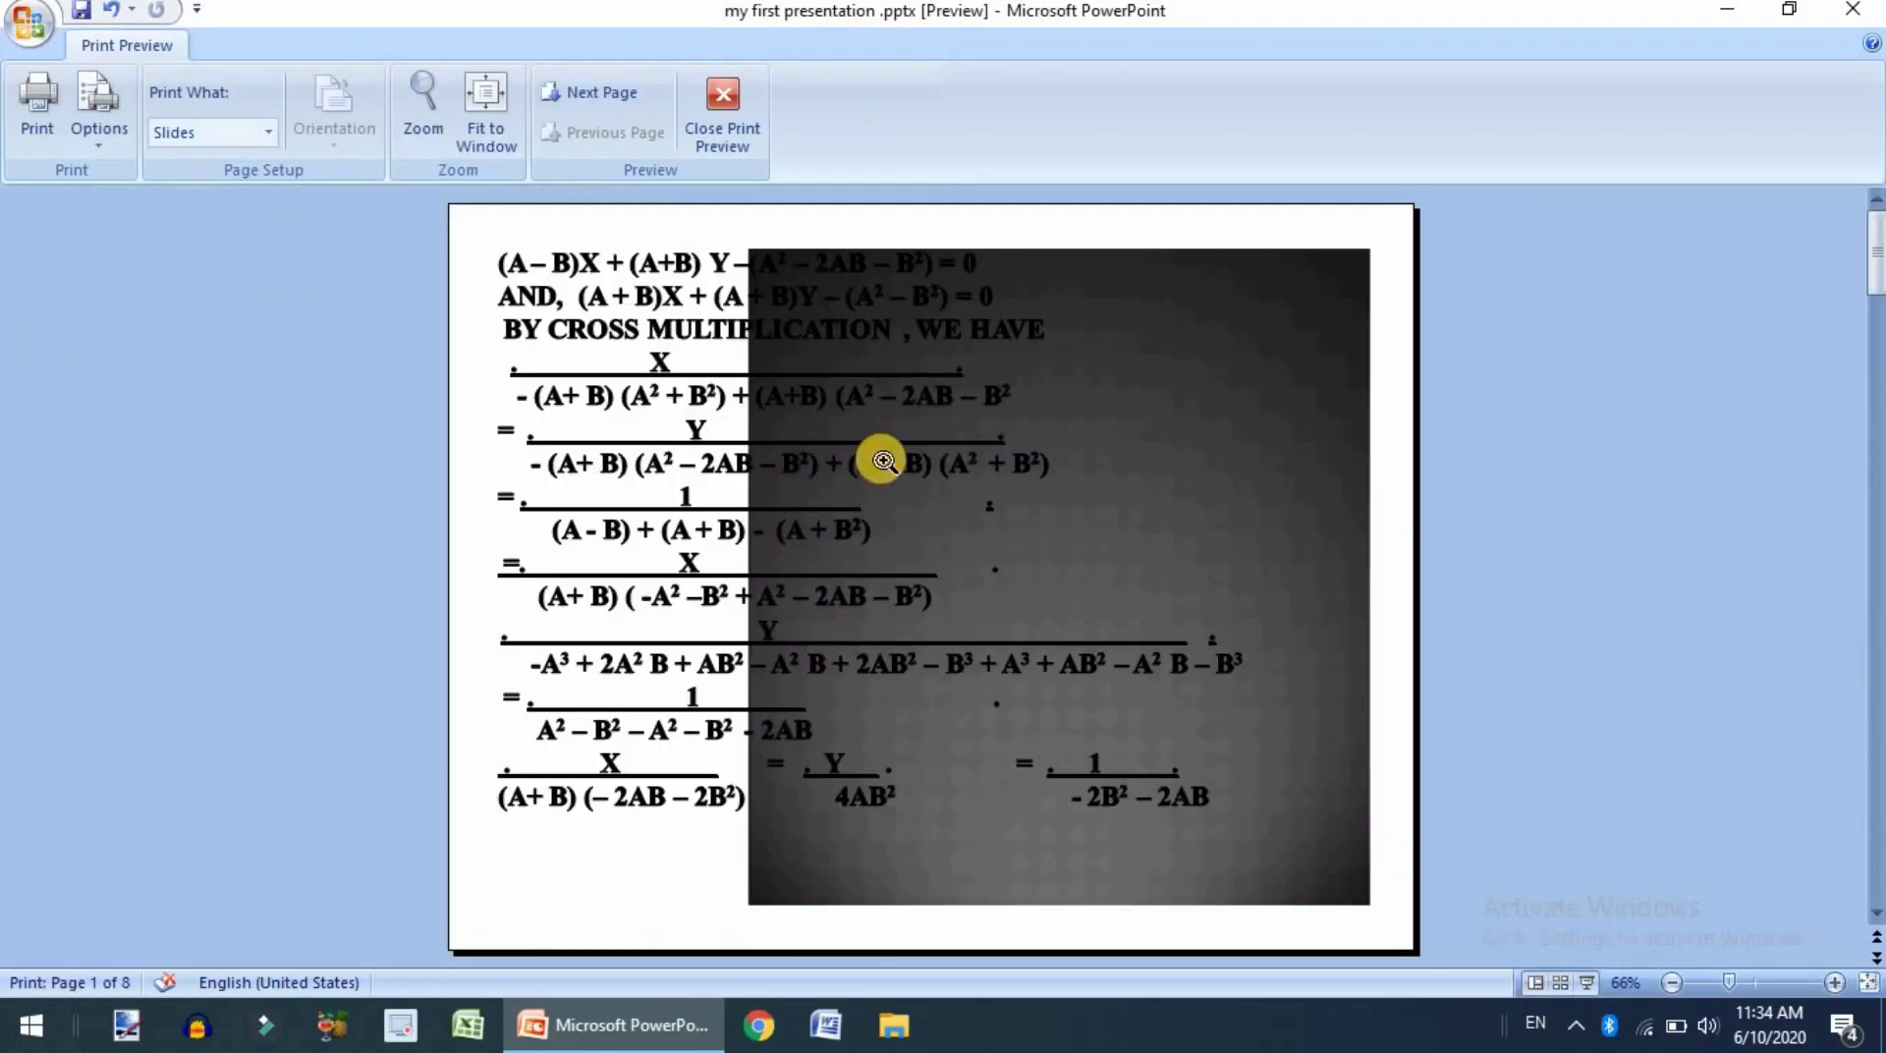
pyautogui.scroll(-3, 883, 460)
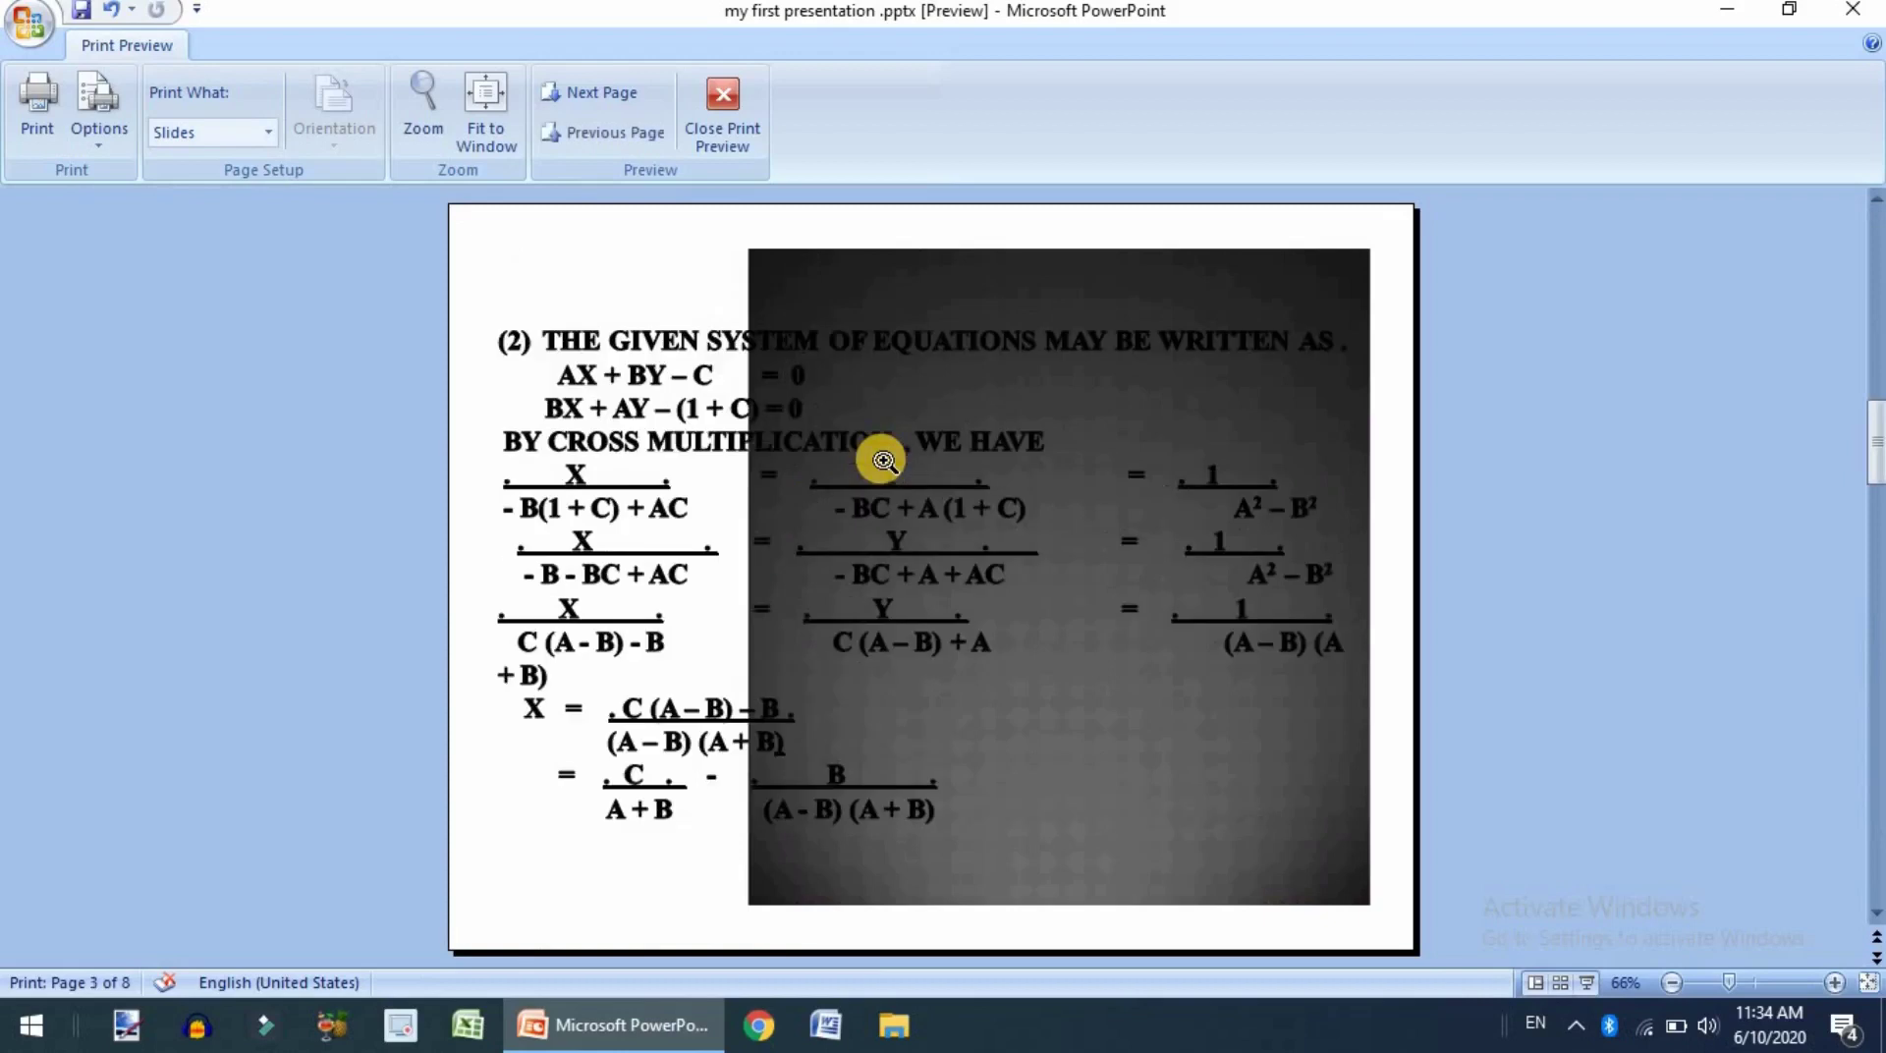
pyautogui.scroll(3, 590, 344)
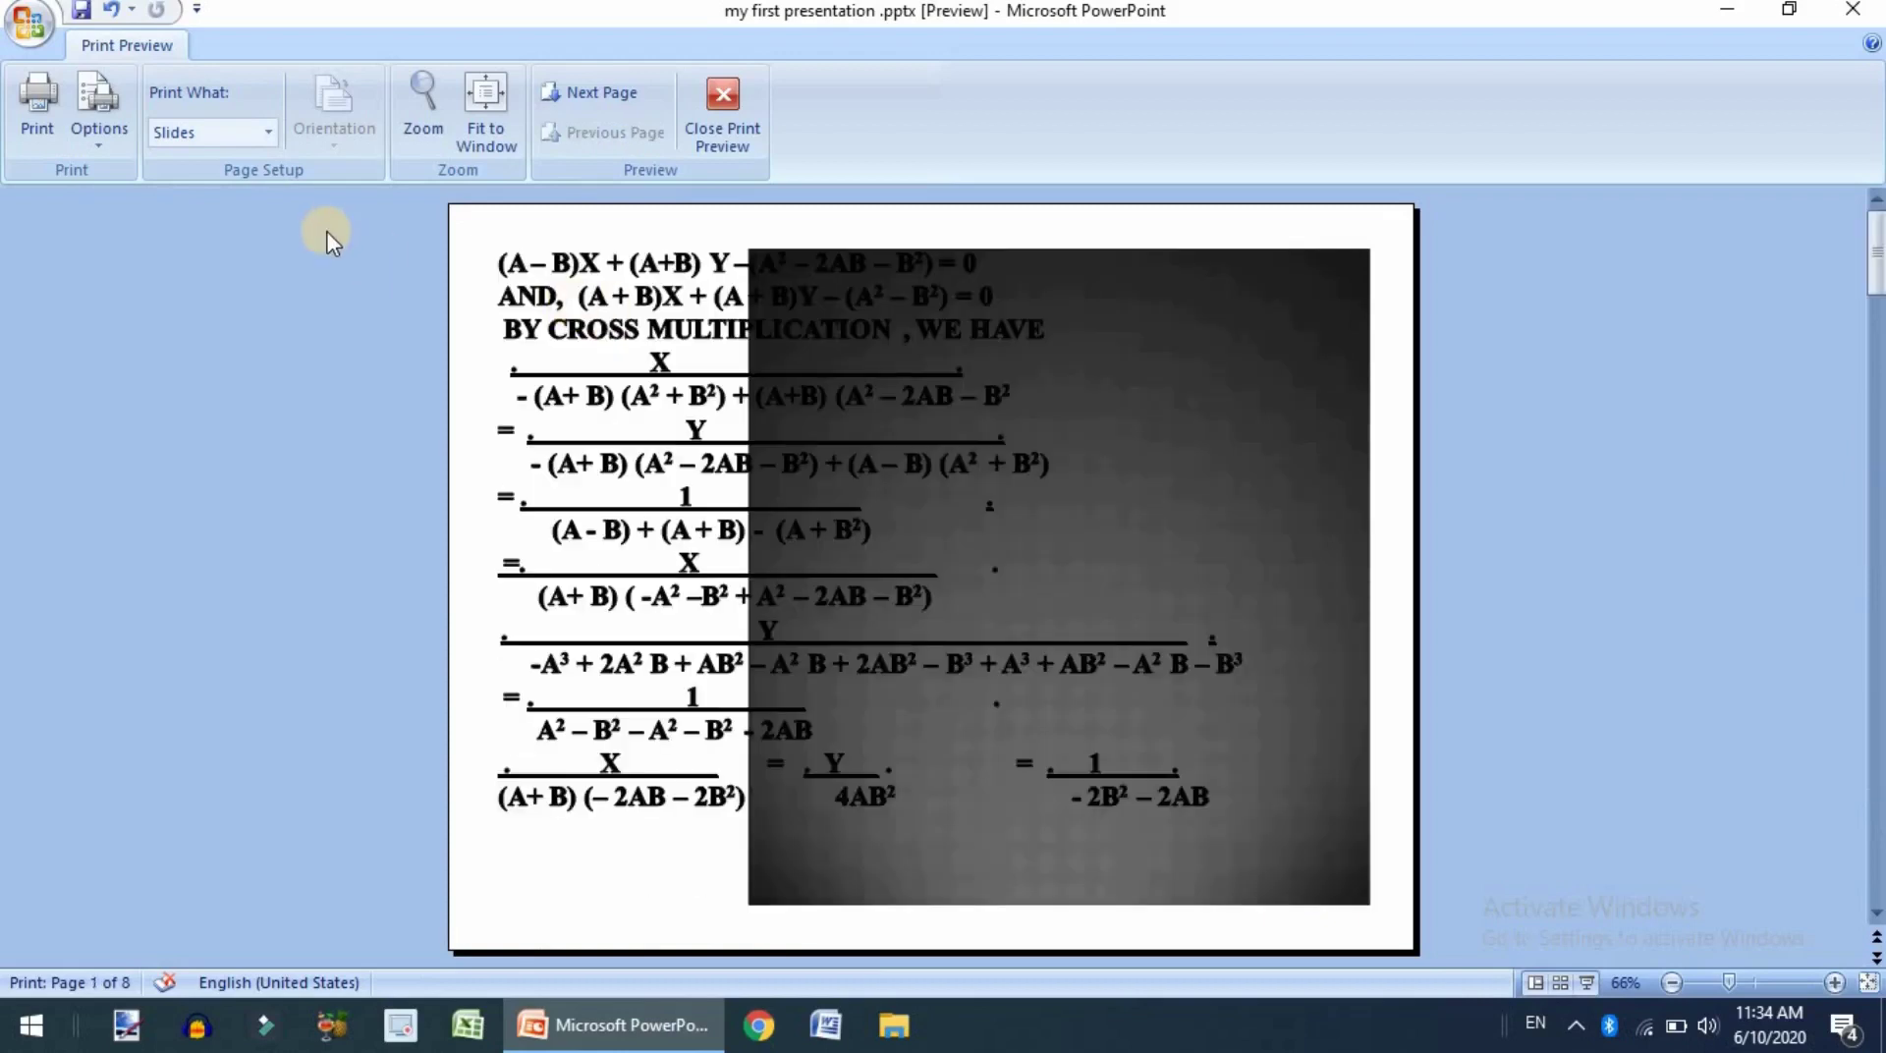
# Try the Handouts (1 Slide Per Page) and Handouts (2 Slides Per Page) print layouts in the preview
pyautogui.click(267, 132)
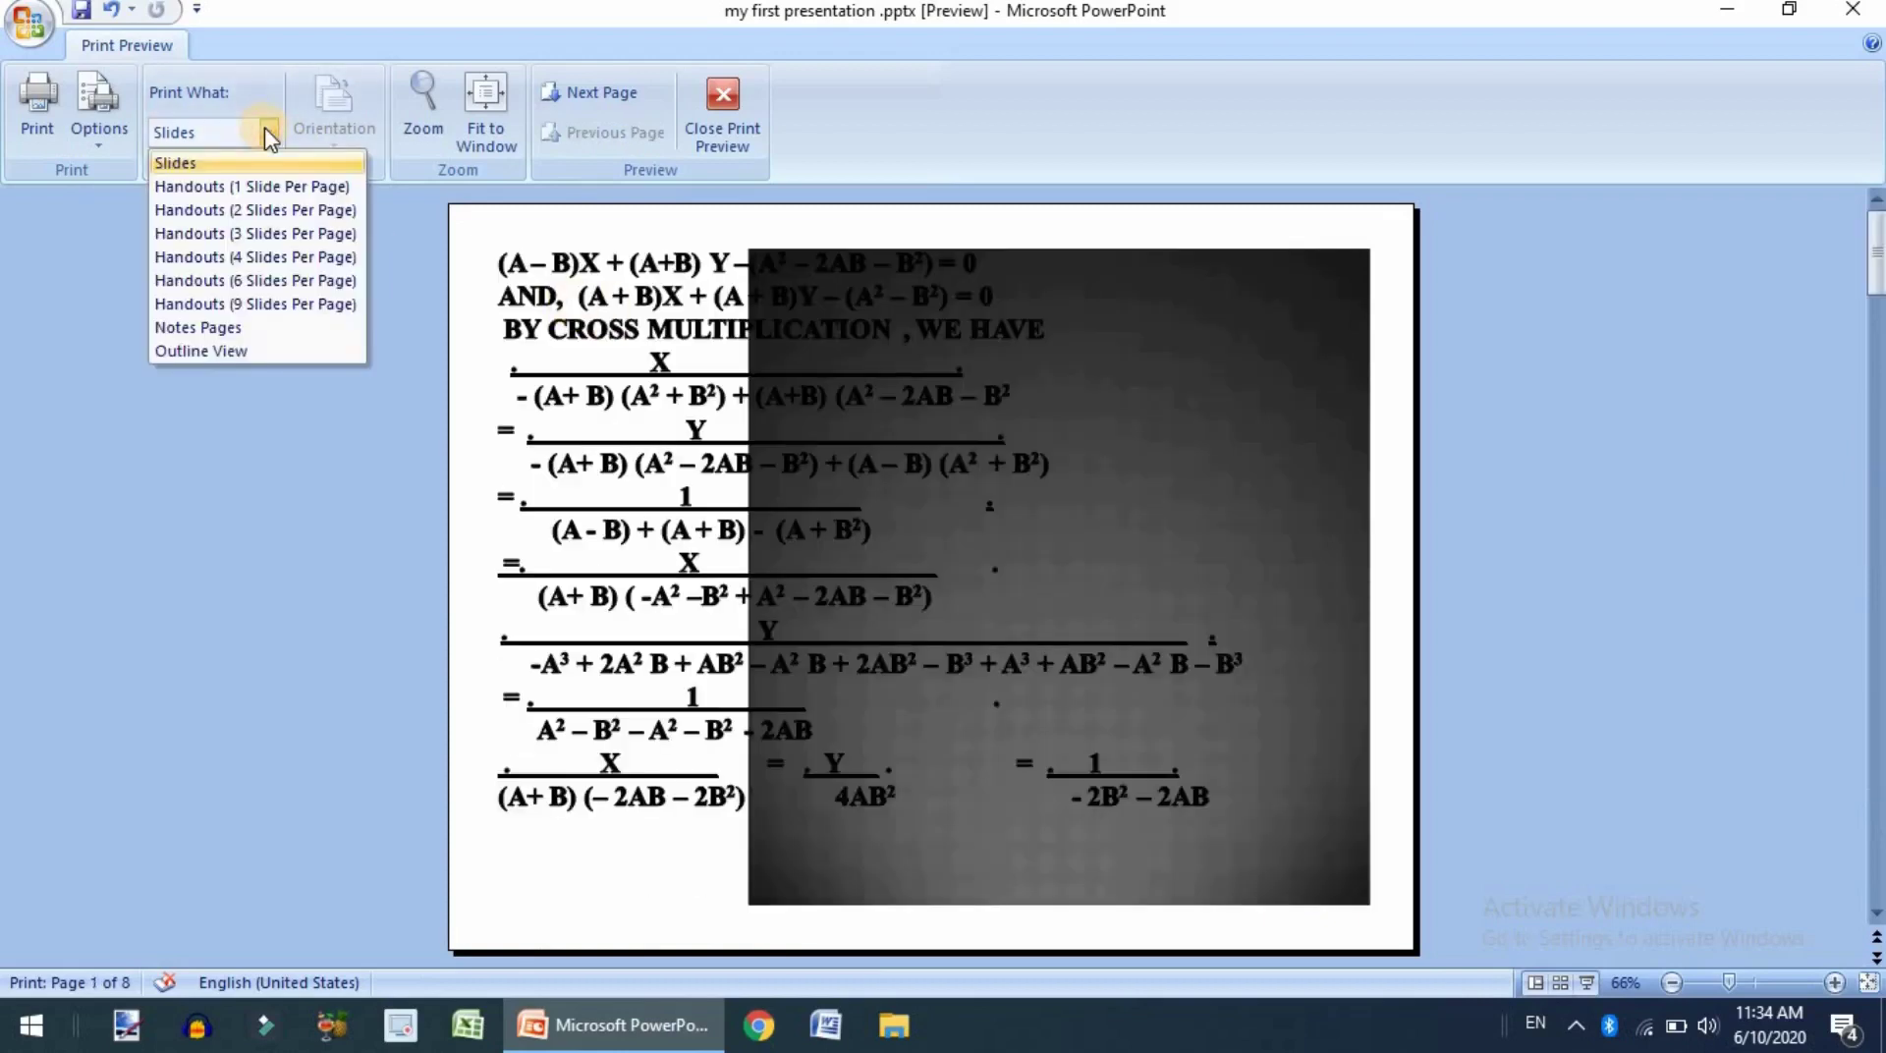
pyautogui.click(227, 189)
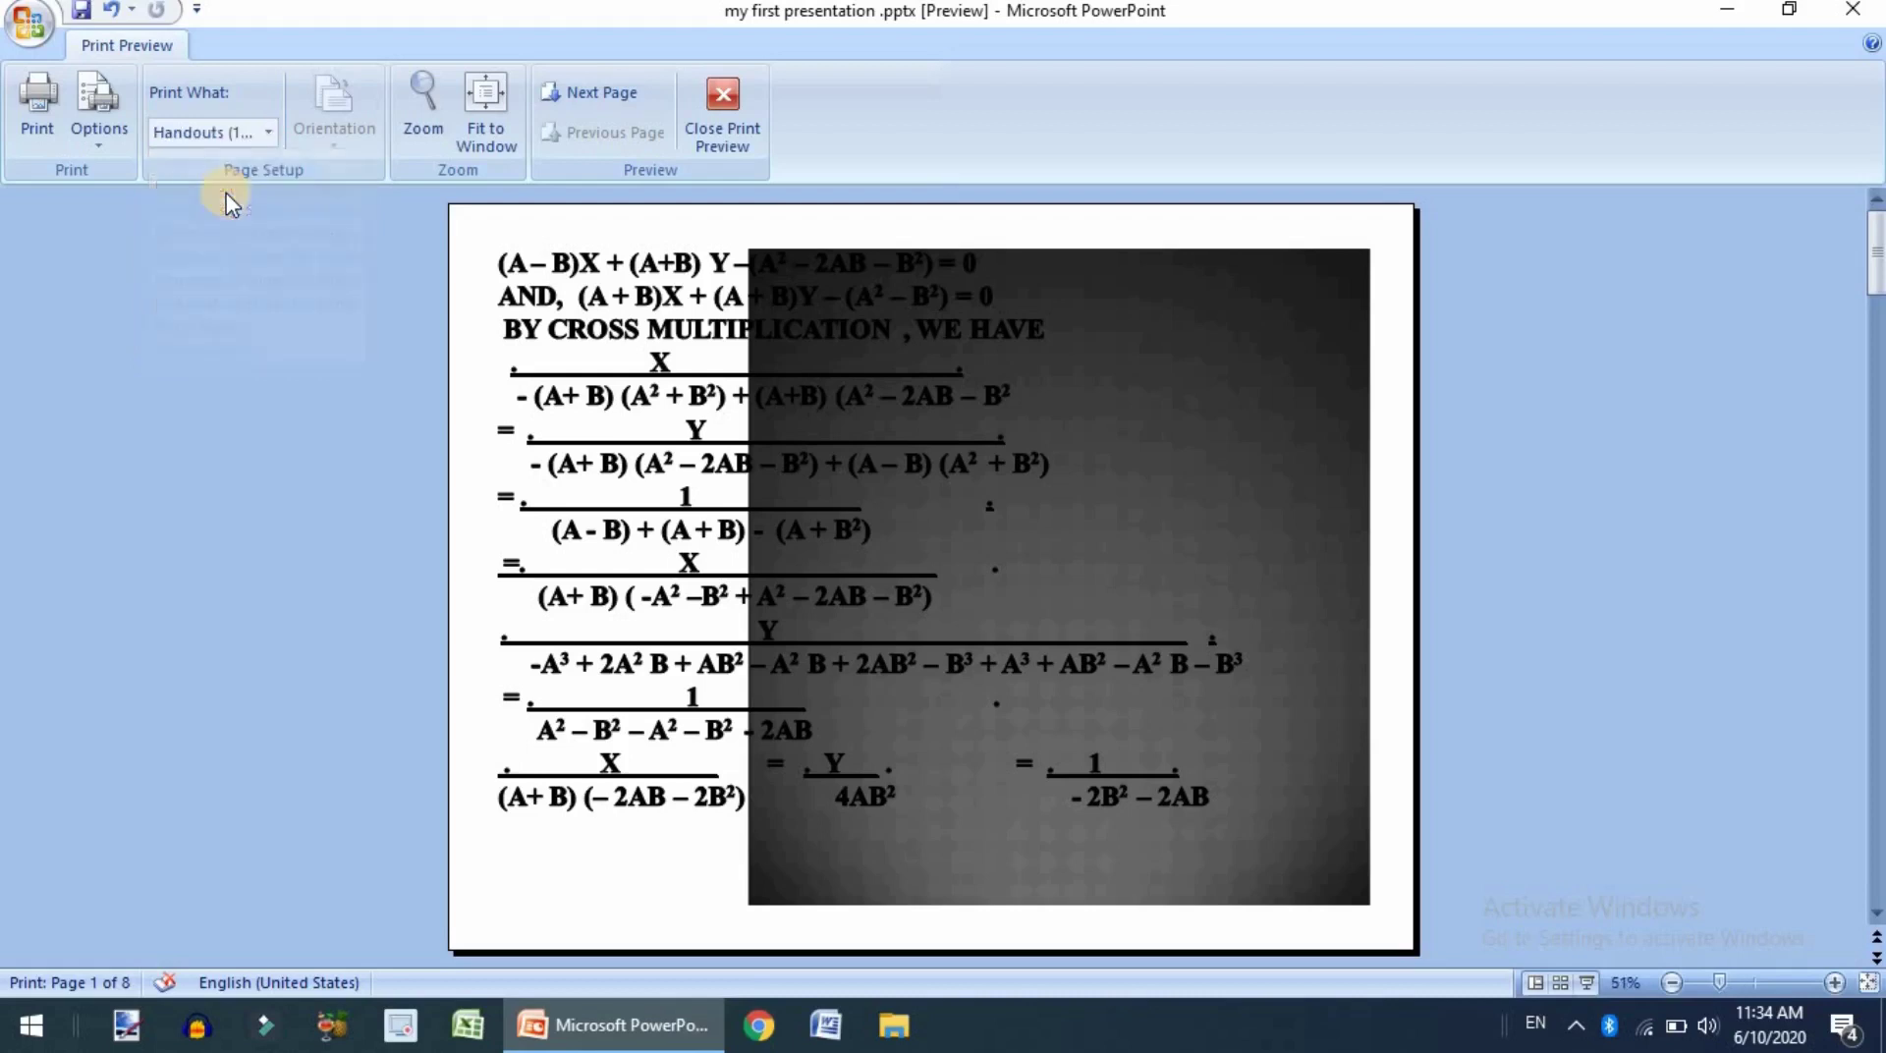
pyautogui.click(268, 132)
pyautogui.click(277, 209)
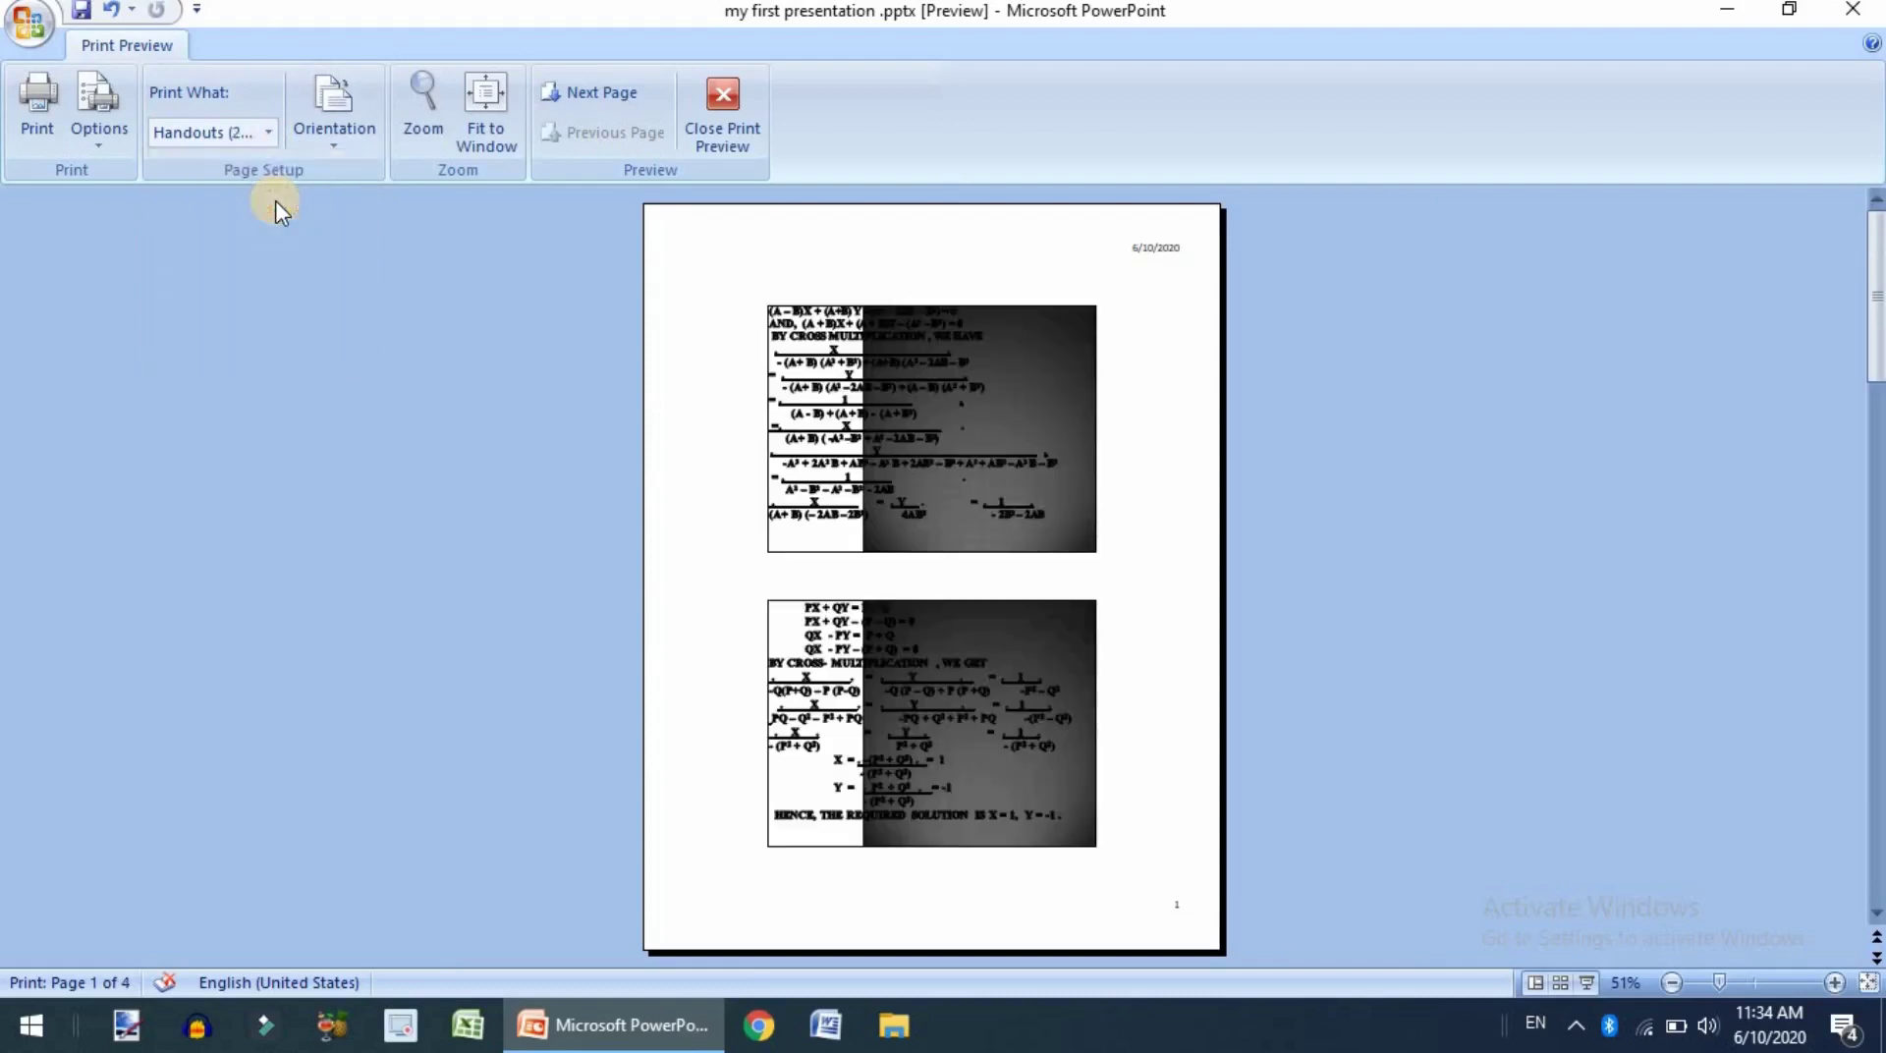
# Set the print layout to Handouts (3 Slides Per Page) in Landscape orientation
pyautogui.click(267, 131)
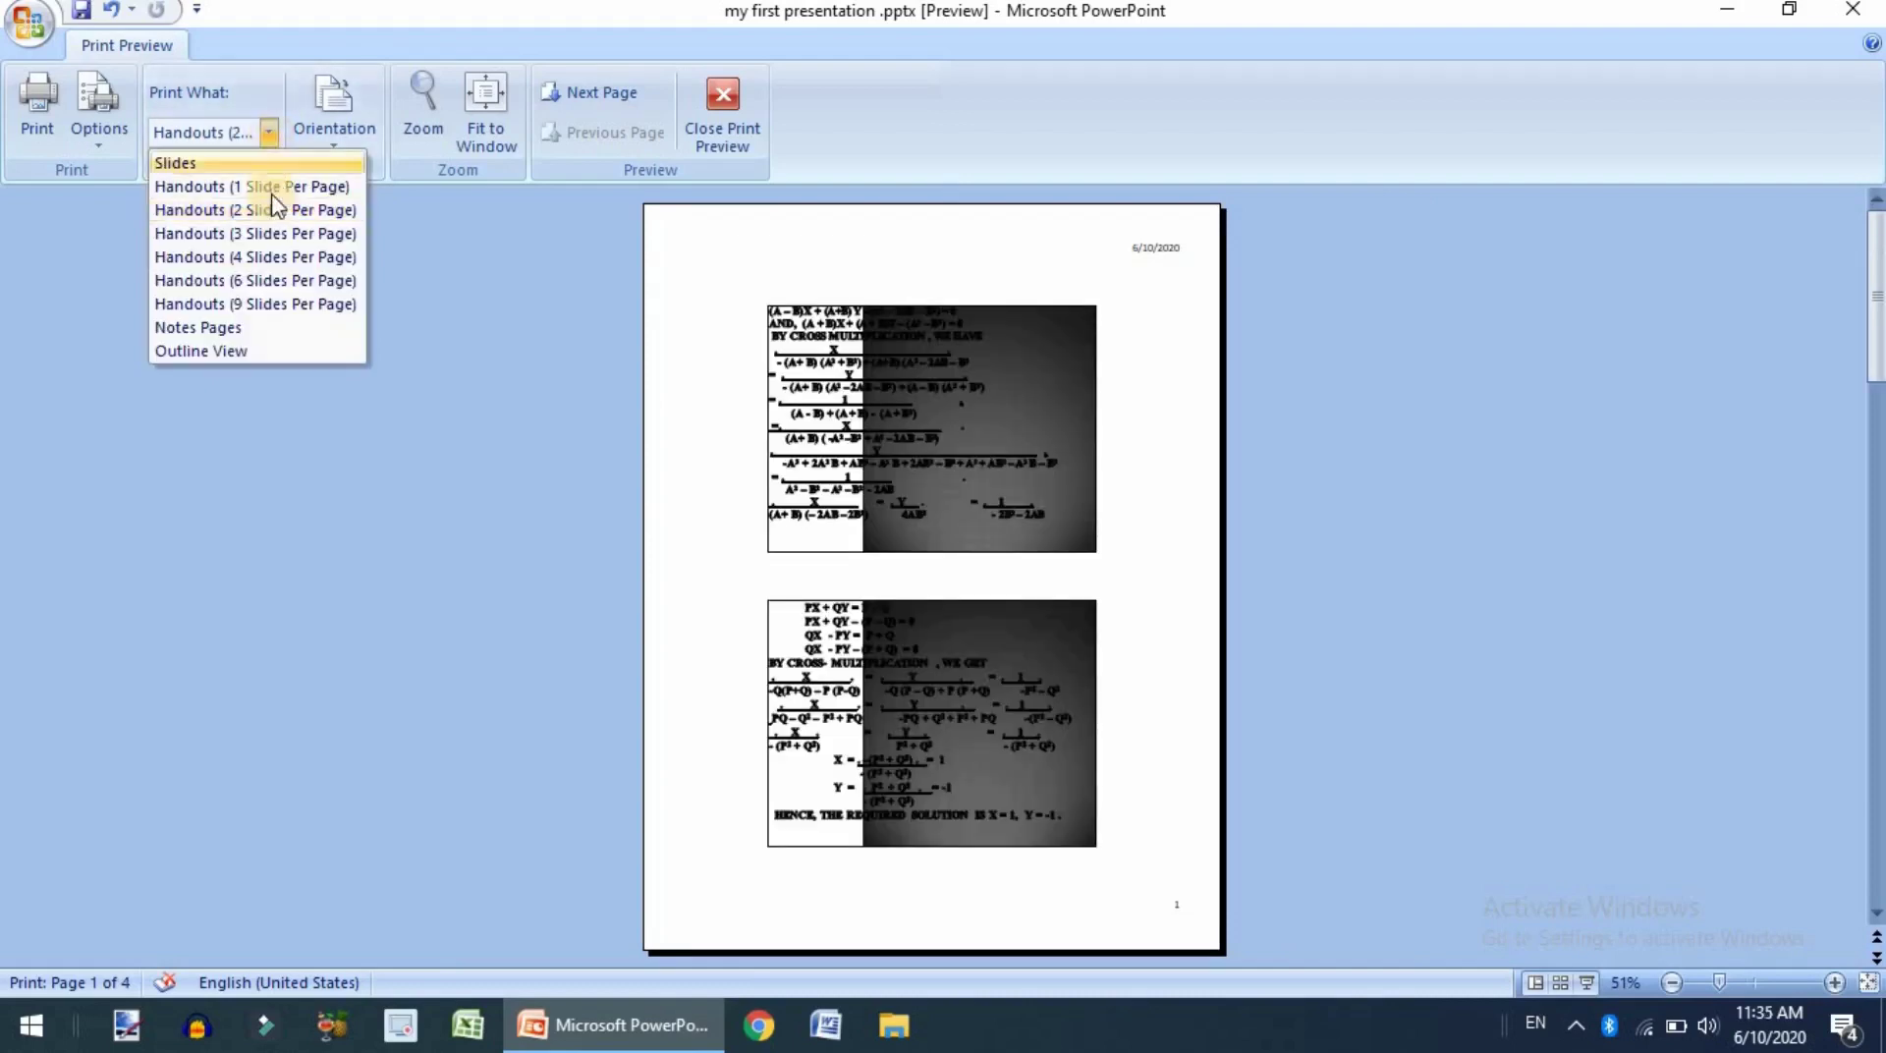
pyautogui.click(275, 242)
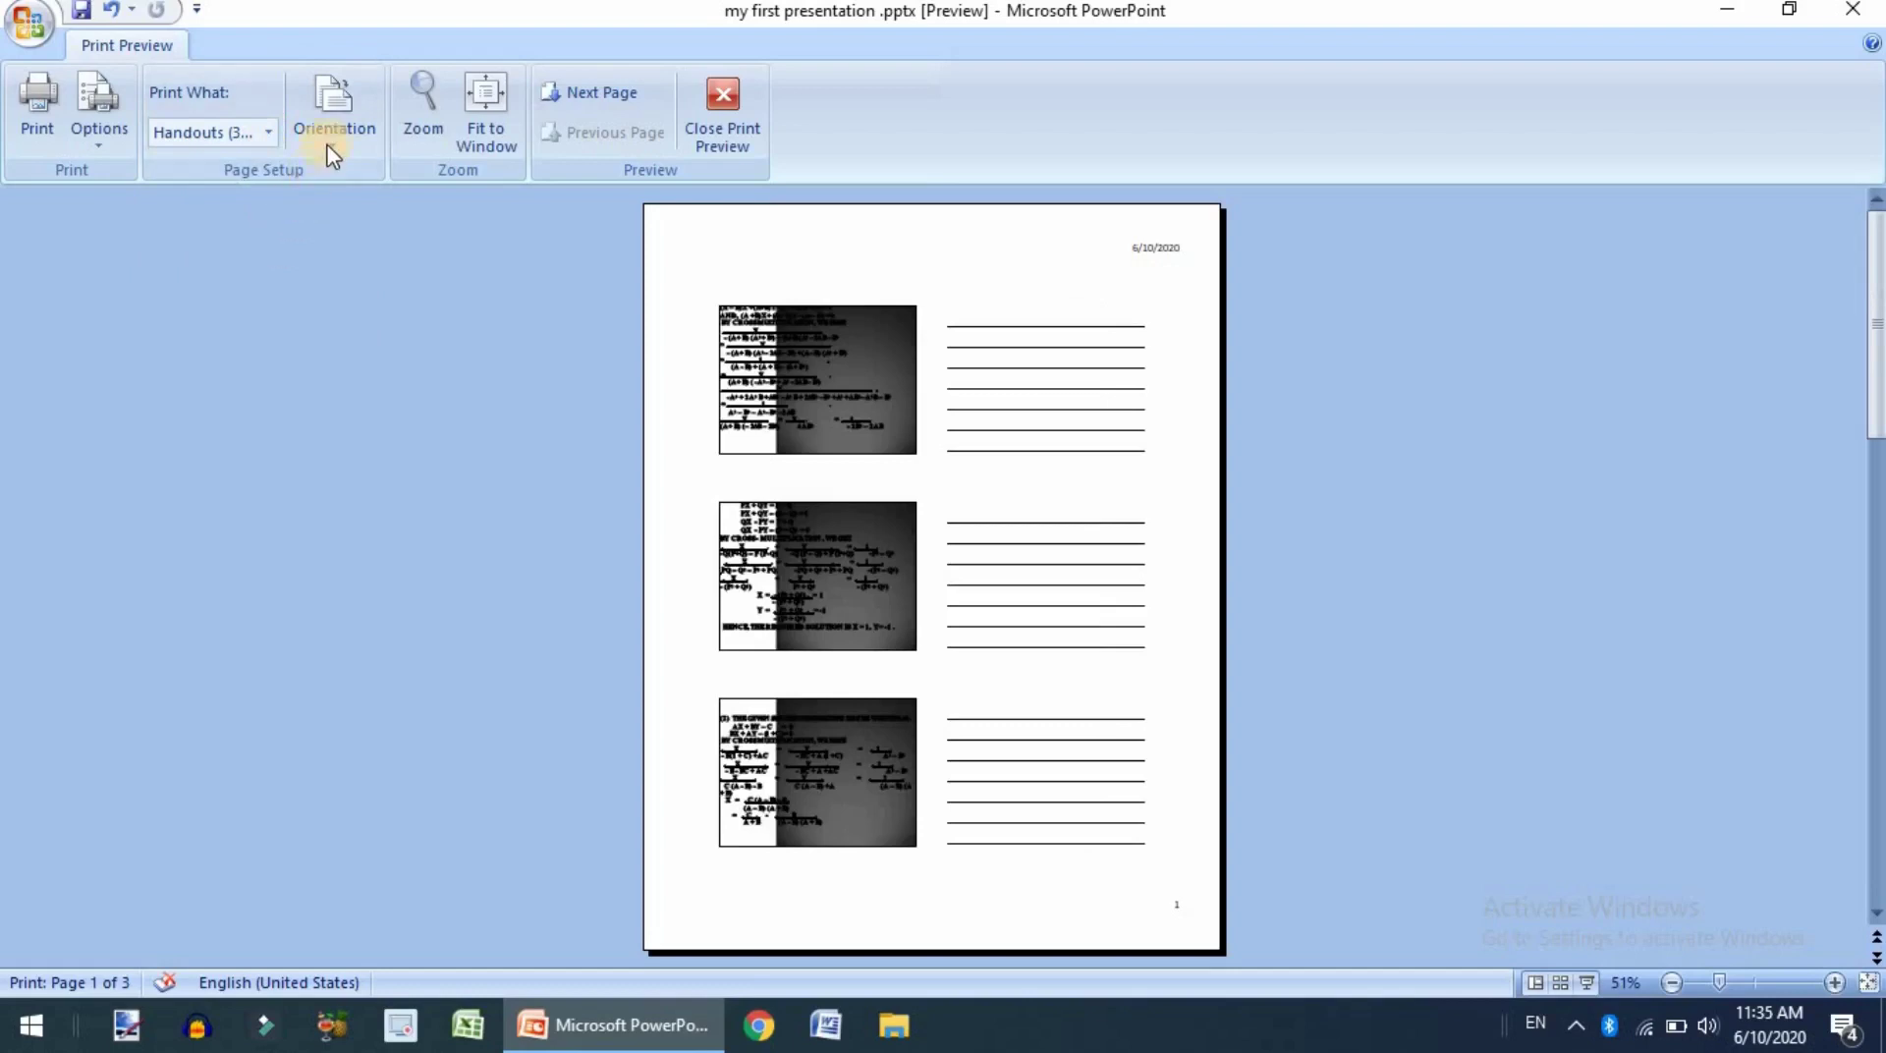
pyautogui.click(267, 131)
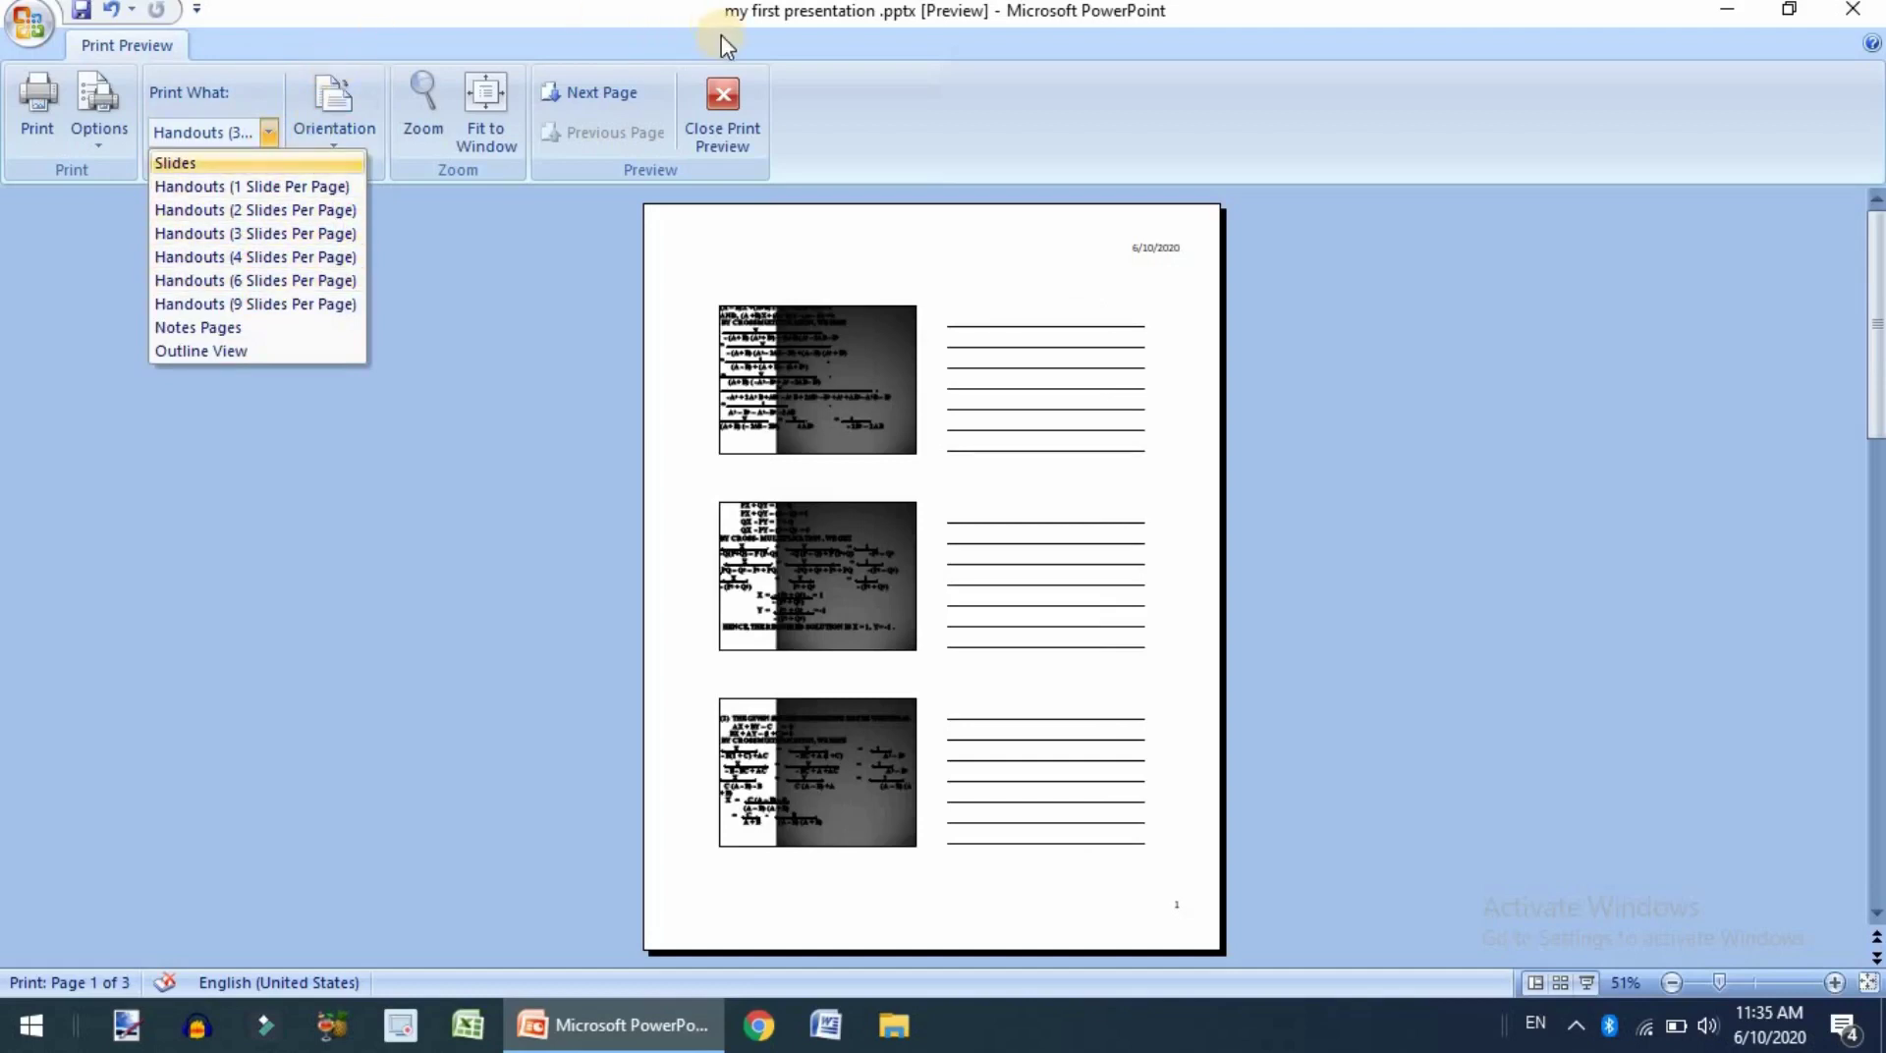
pyautogui.click(938, 123)
pyautogui.click(361, 127)
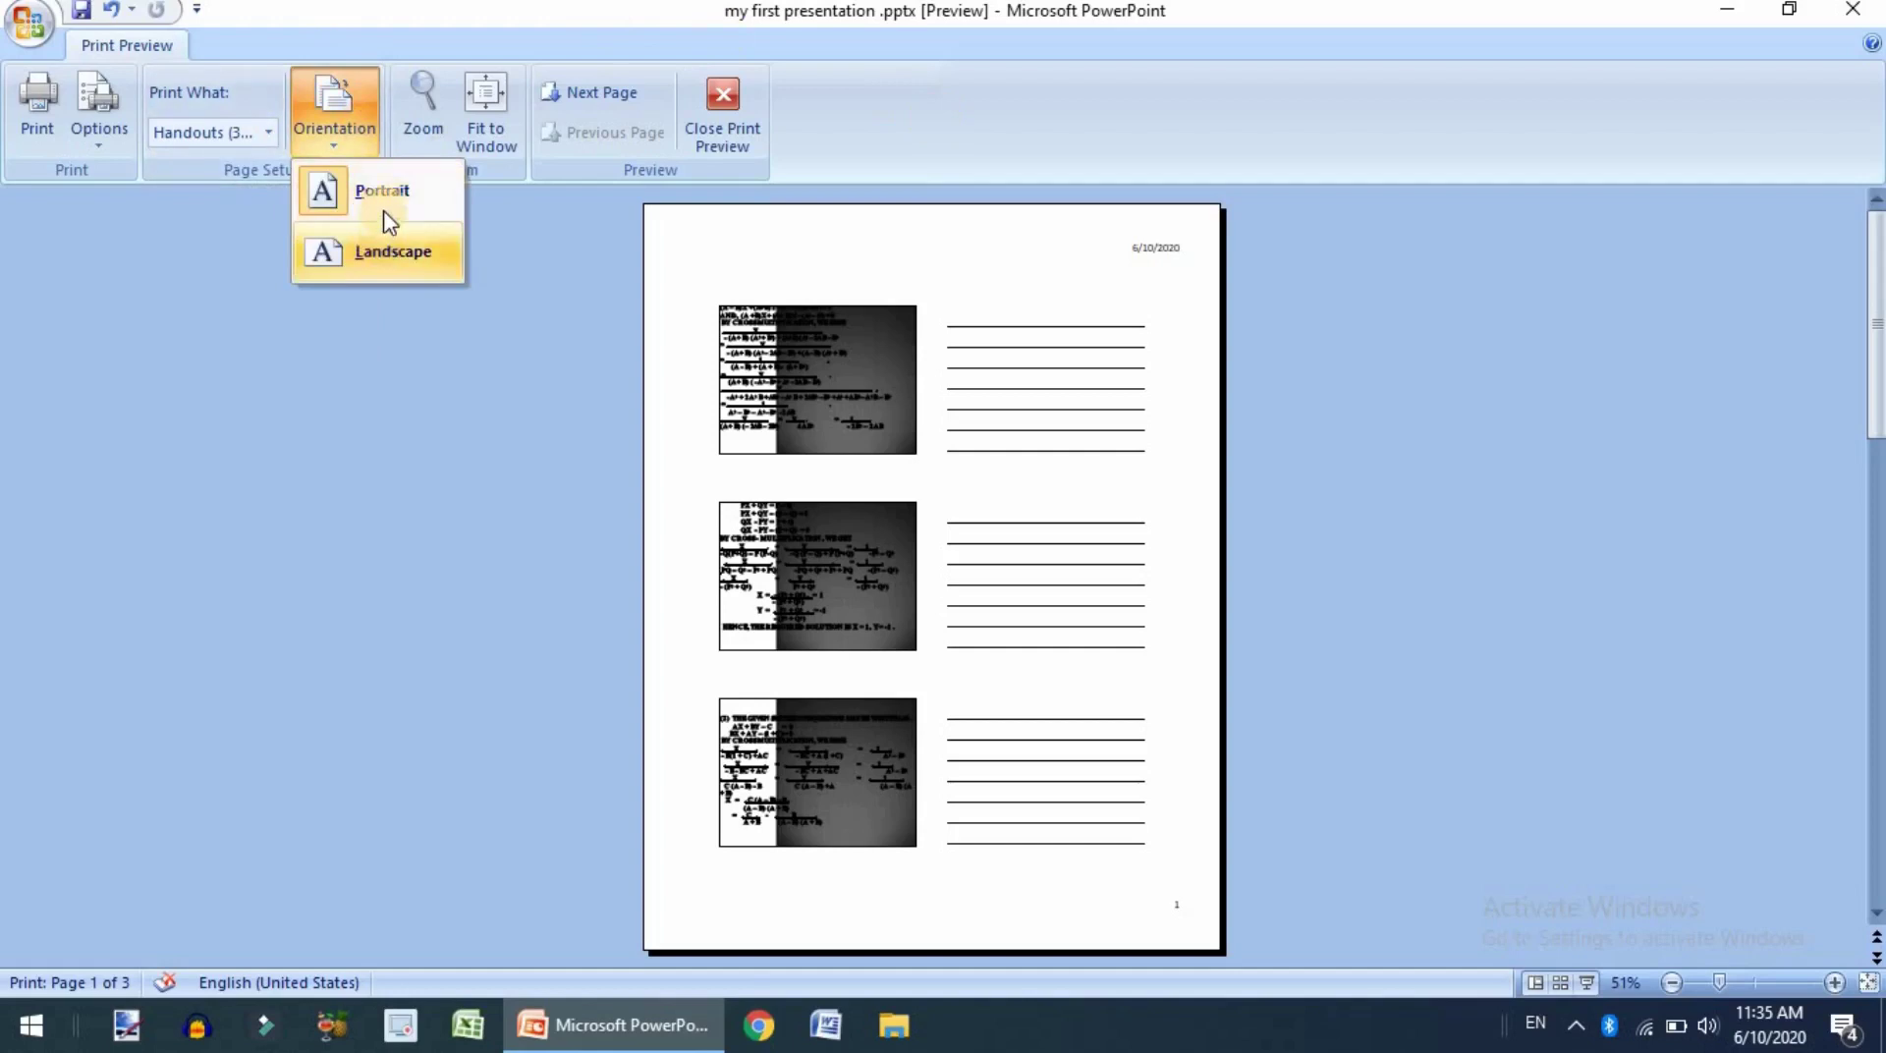
pyautogui.click(389, 264)
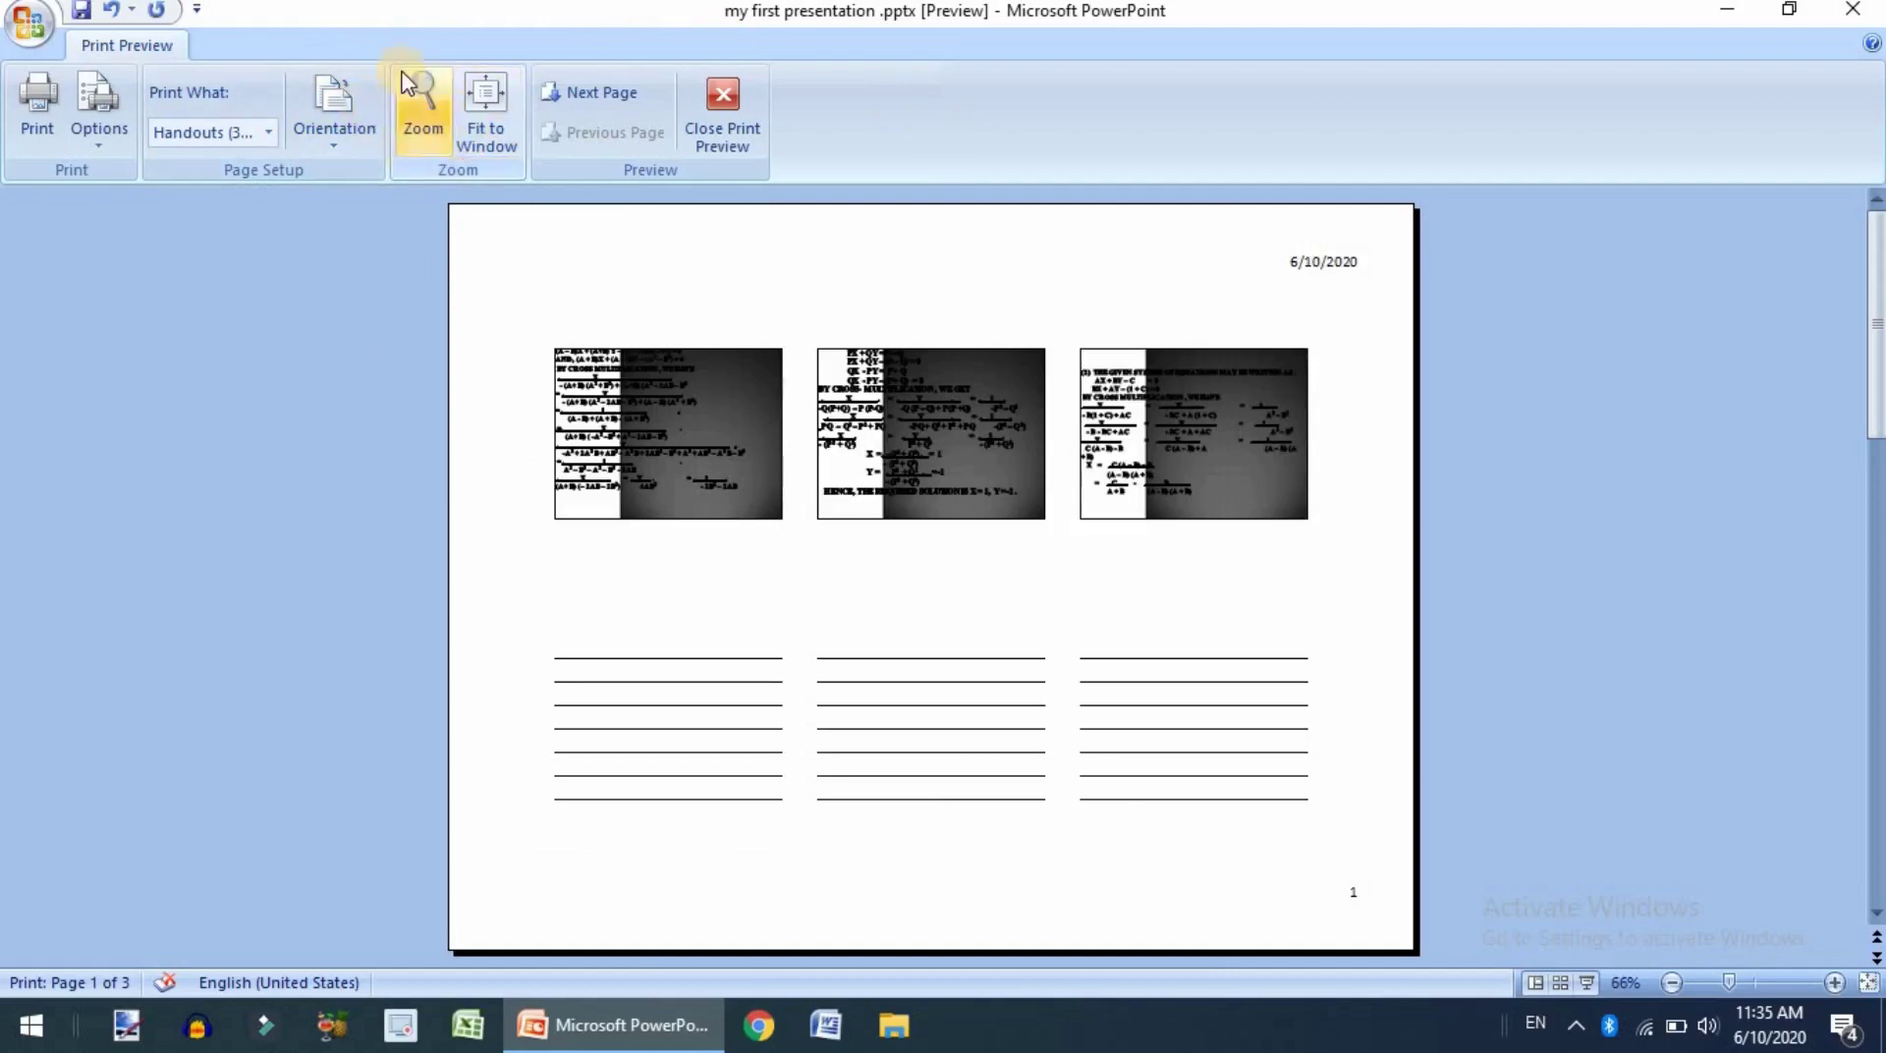
# Zoom the print preview to 400% to inspect the handout slides, and return it to fit the window
pyautogui.click(414, 132)
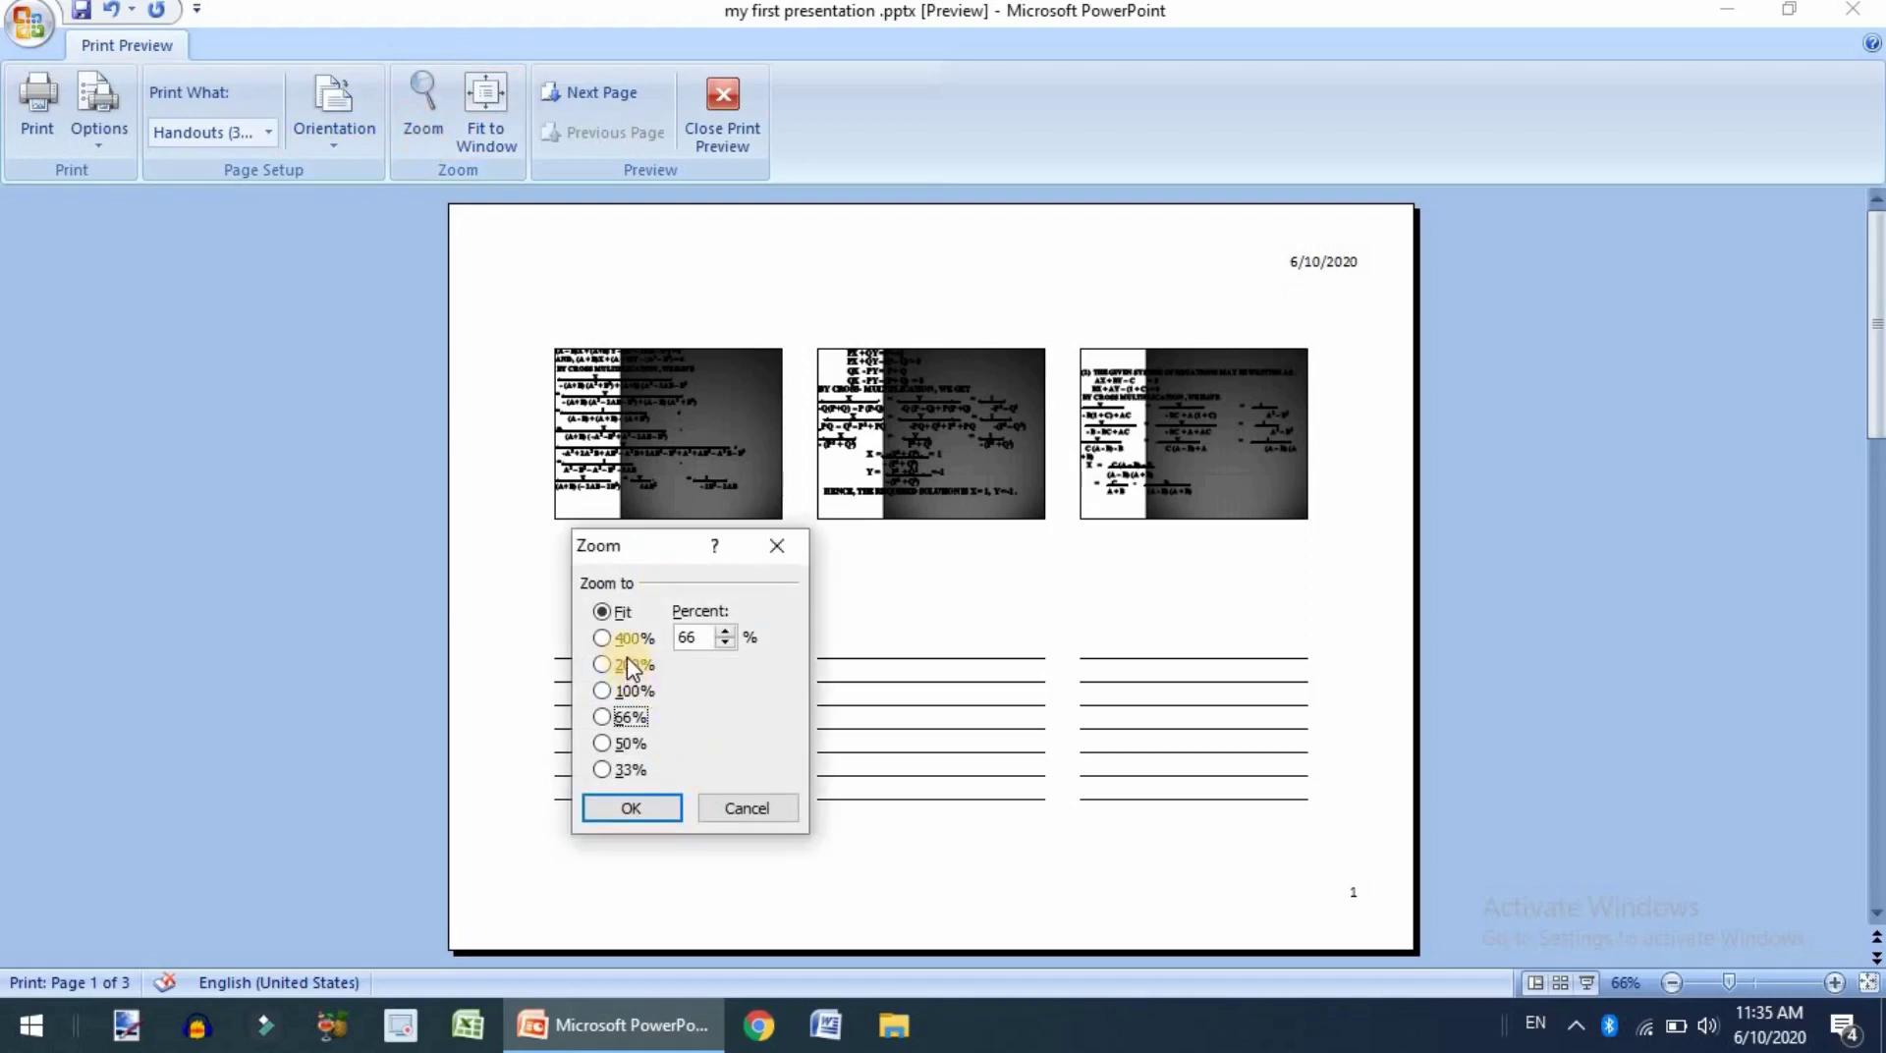
pyautogui.click(621, 636)
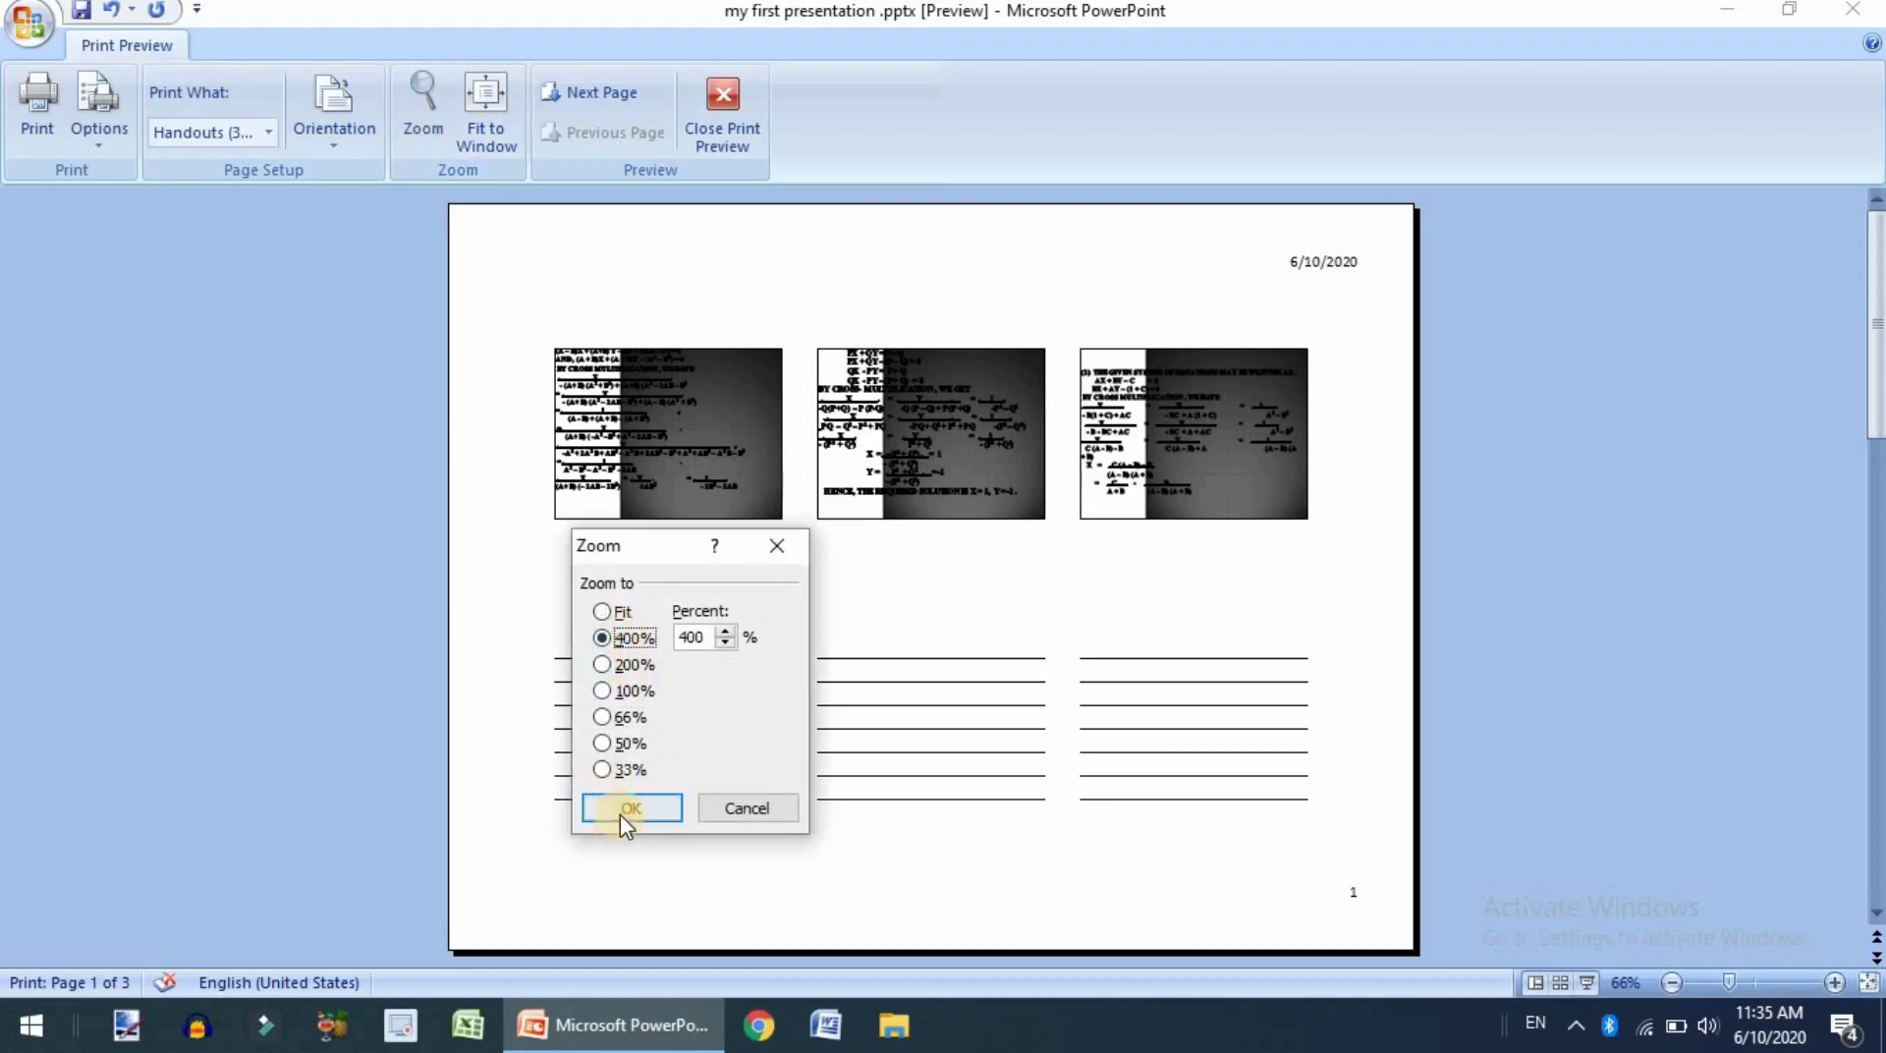
pyautogui.click(630, 808)
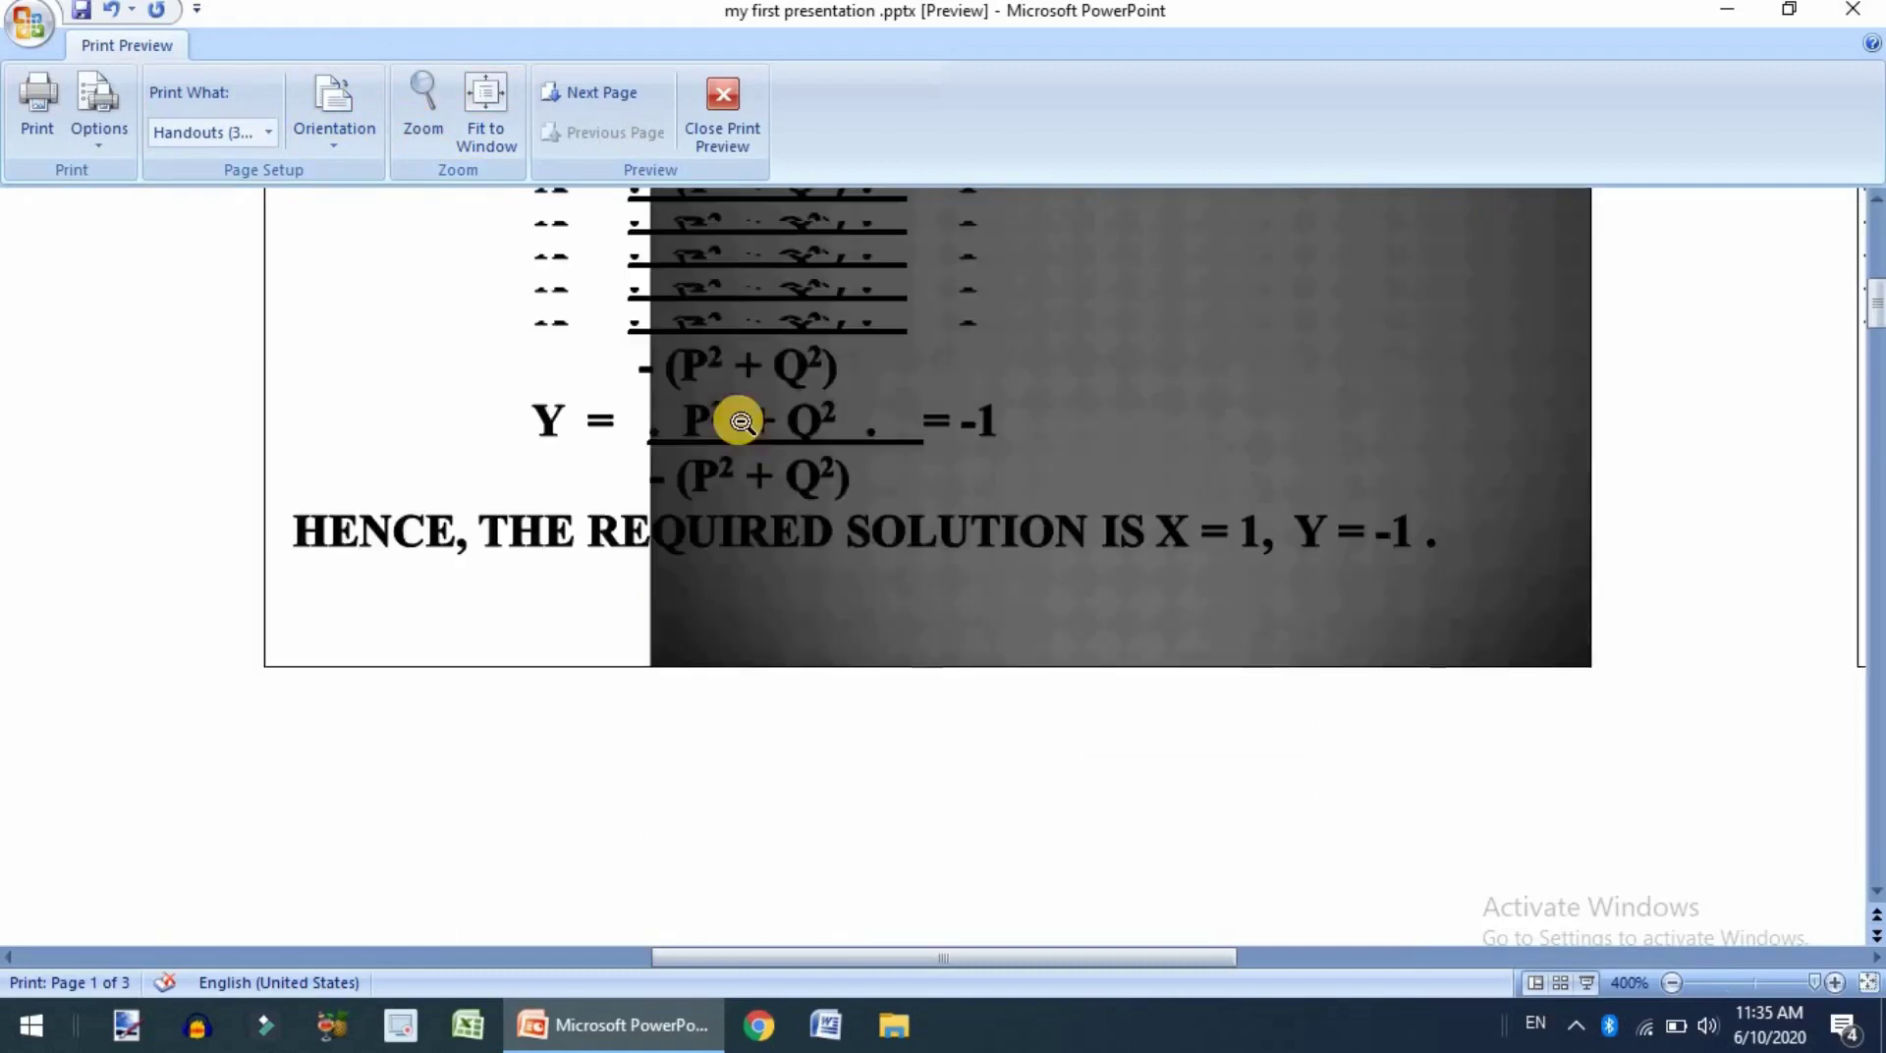
pyautogui.scroll(5, 741, 422)
pyautogui.hscroll(5, 741, 421)
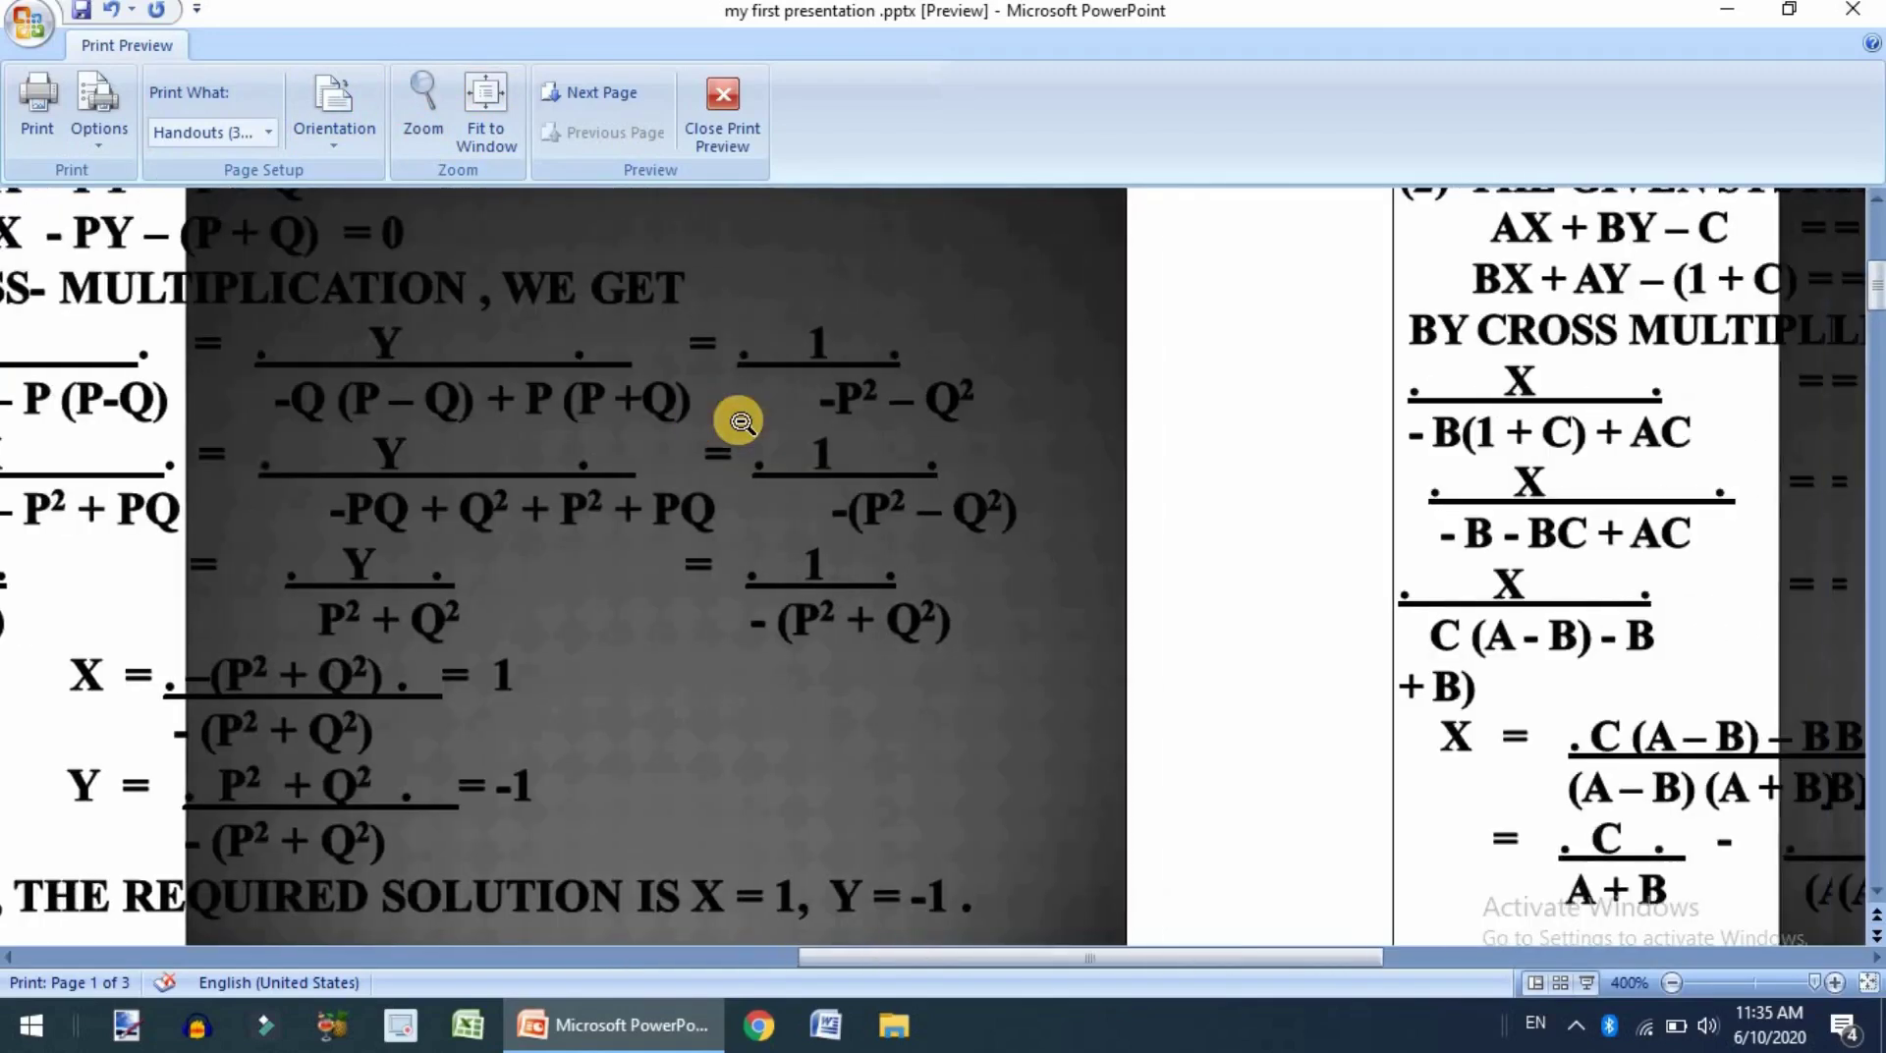
pyautogui.hscroll(6, 741, 422)
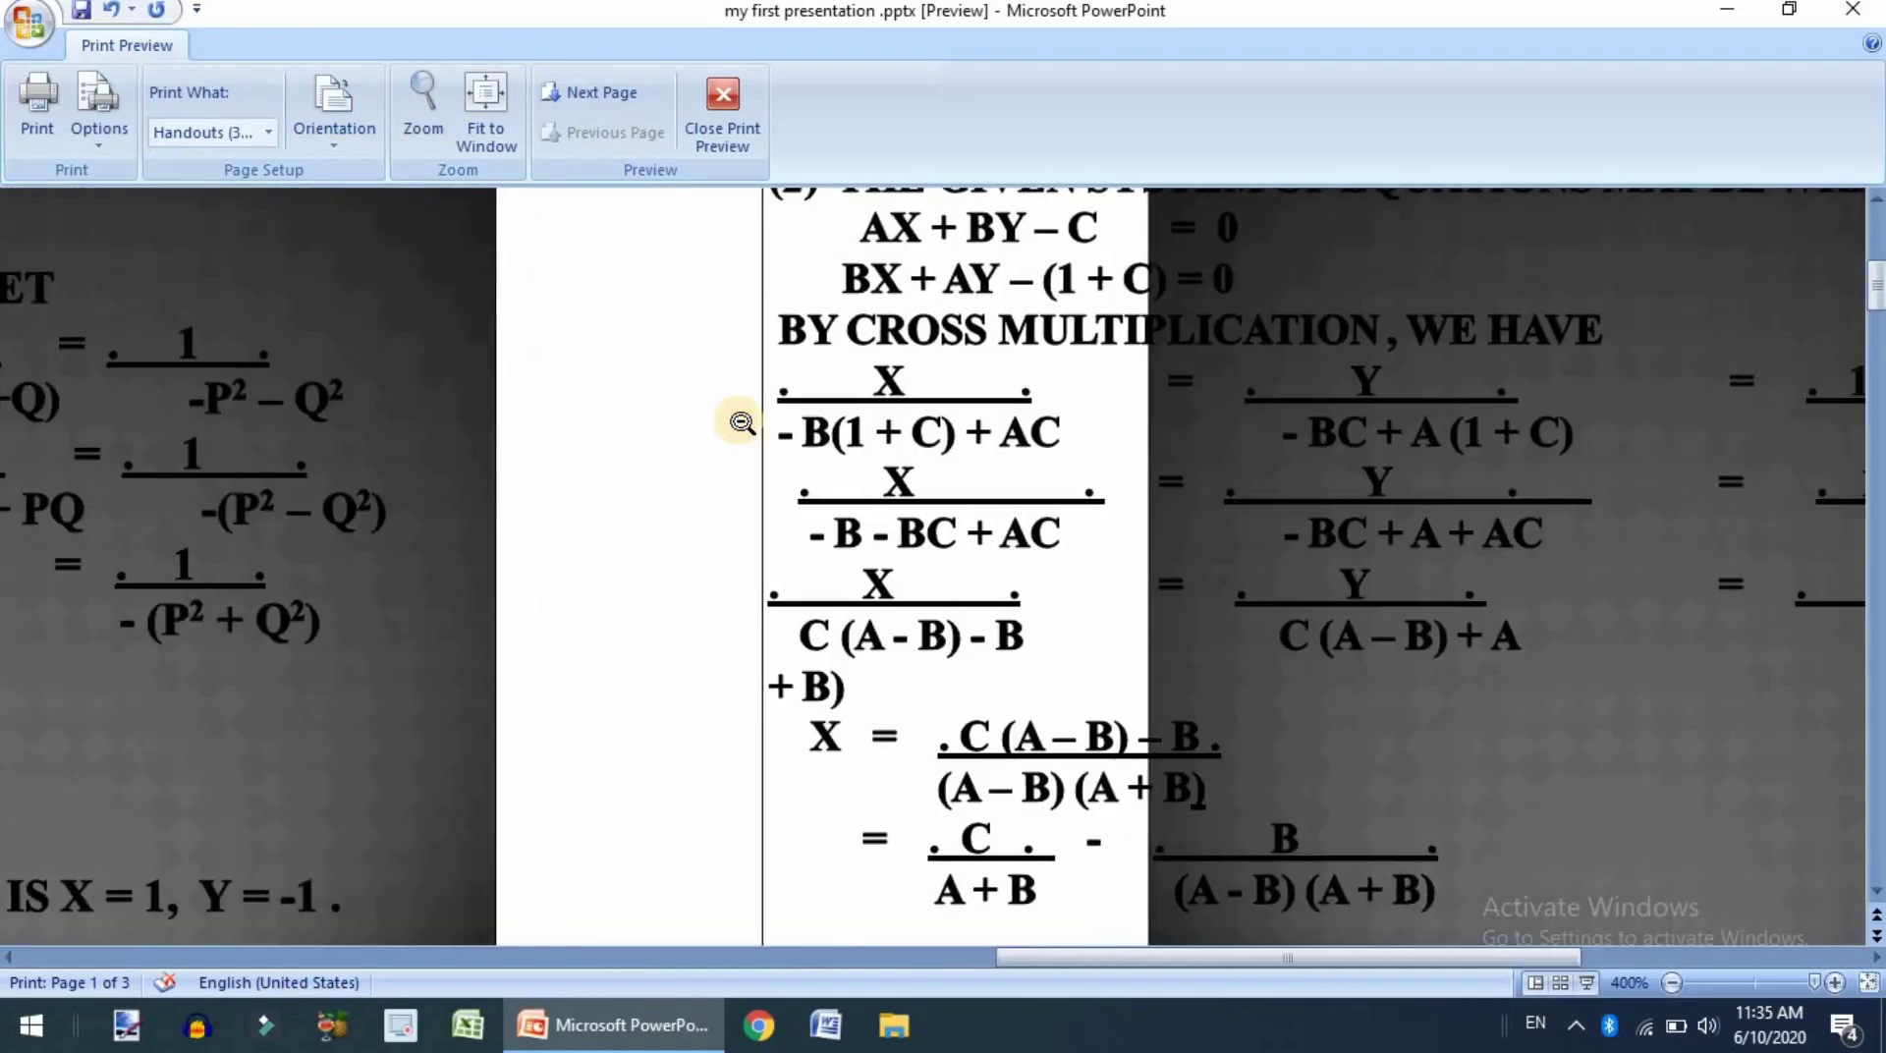
pyautogui.click(482, 106)
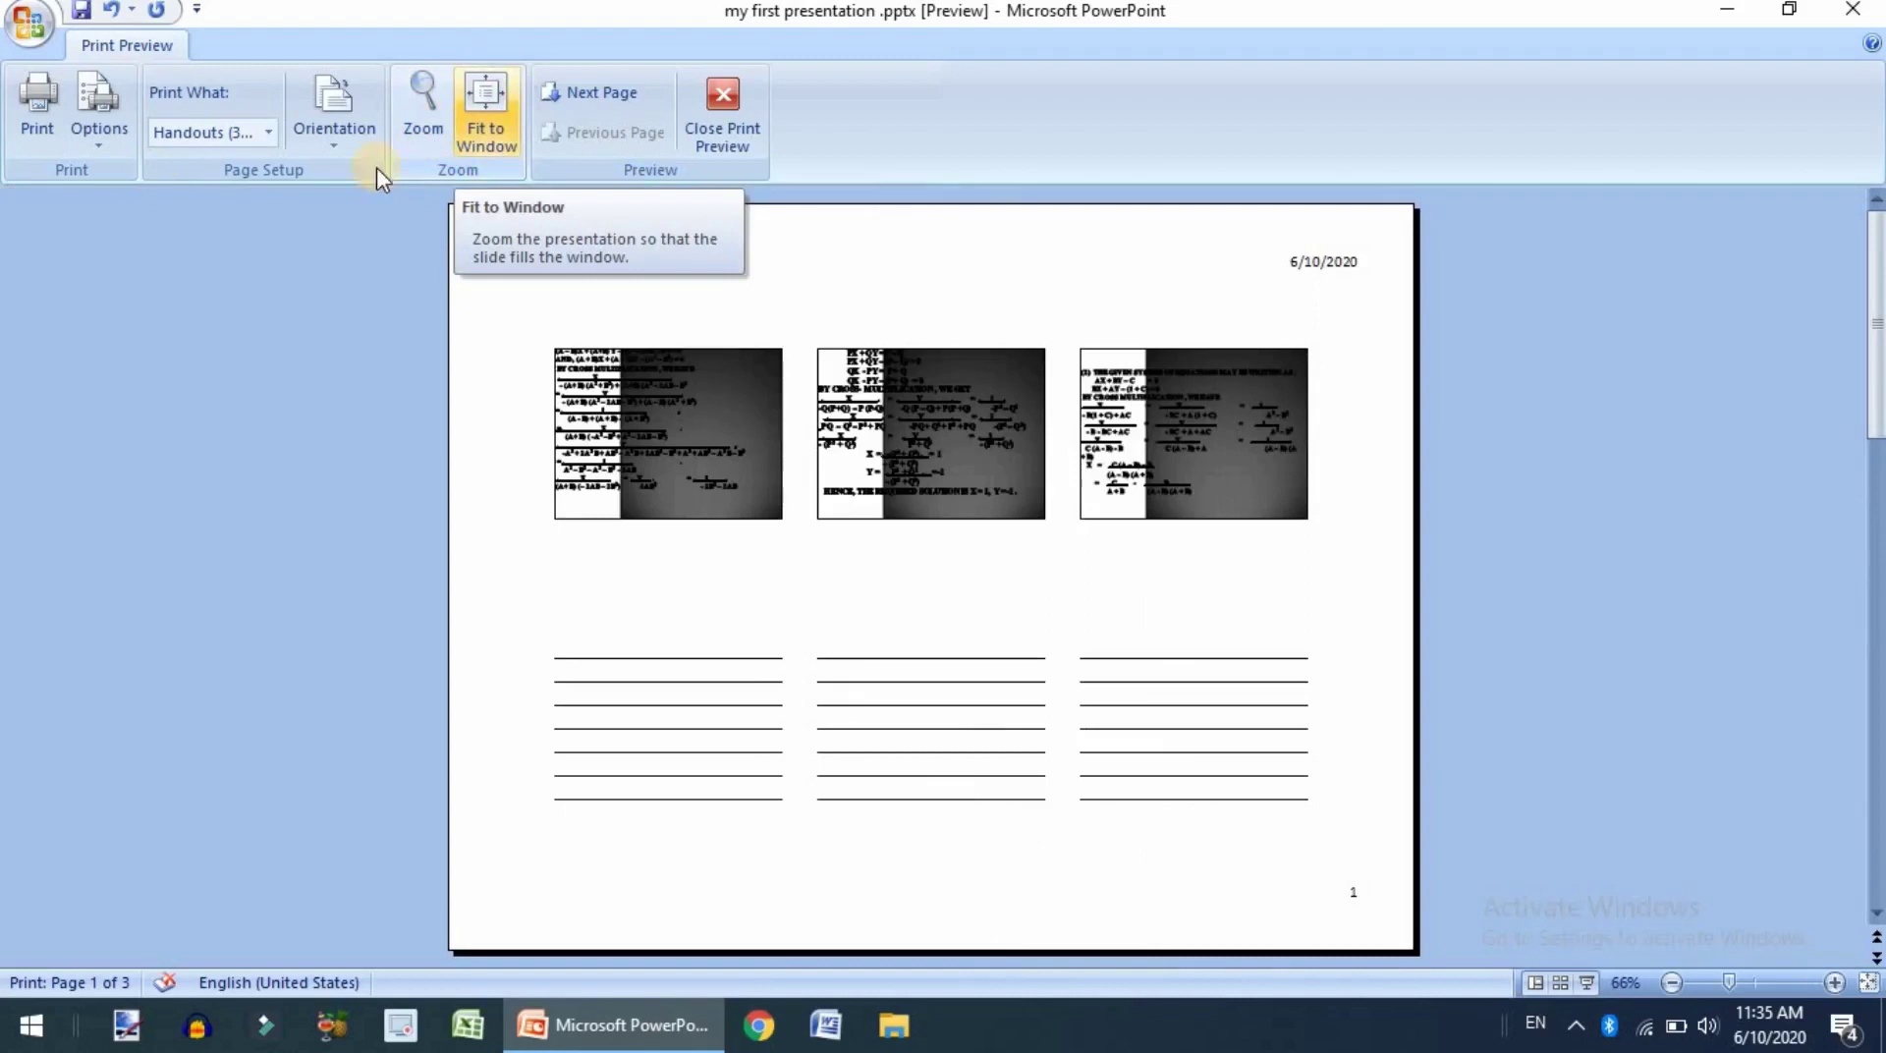
# Set the print colour option to Color (On Black and White Printer) and turn on Scale to Fit Paper
pyautogui.click(88, 133)
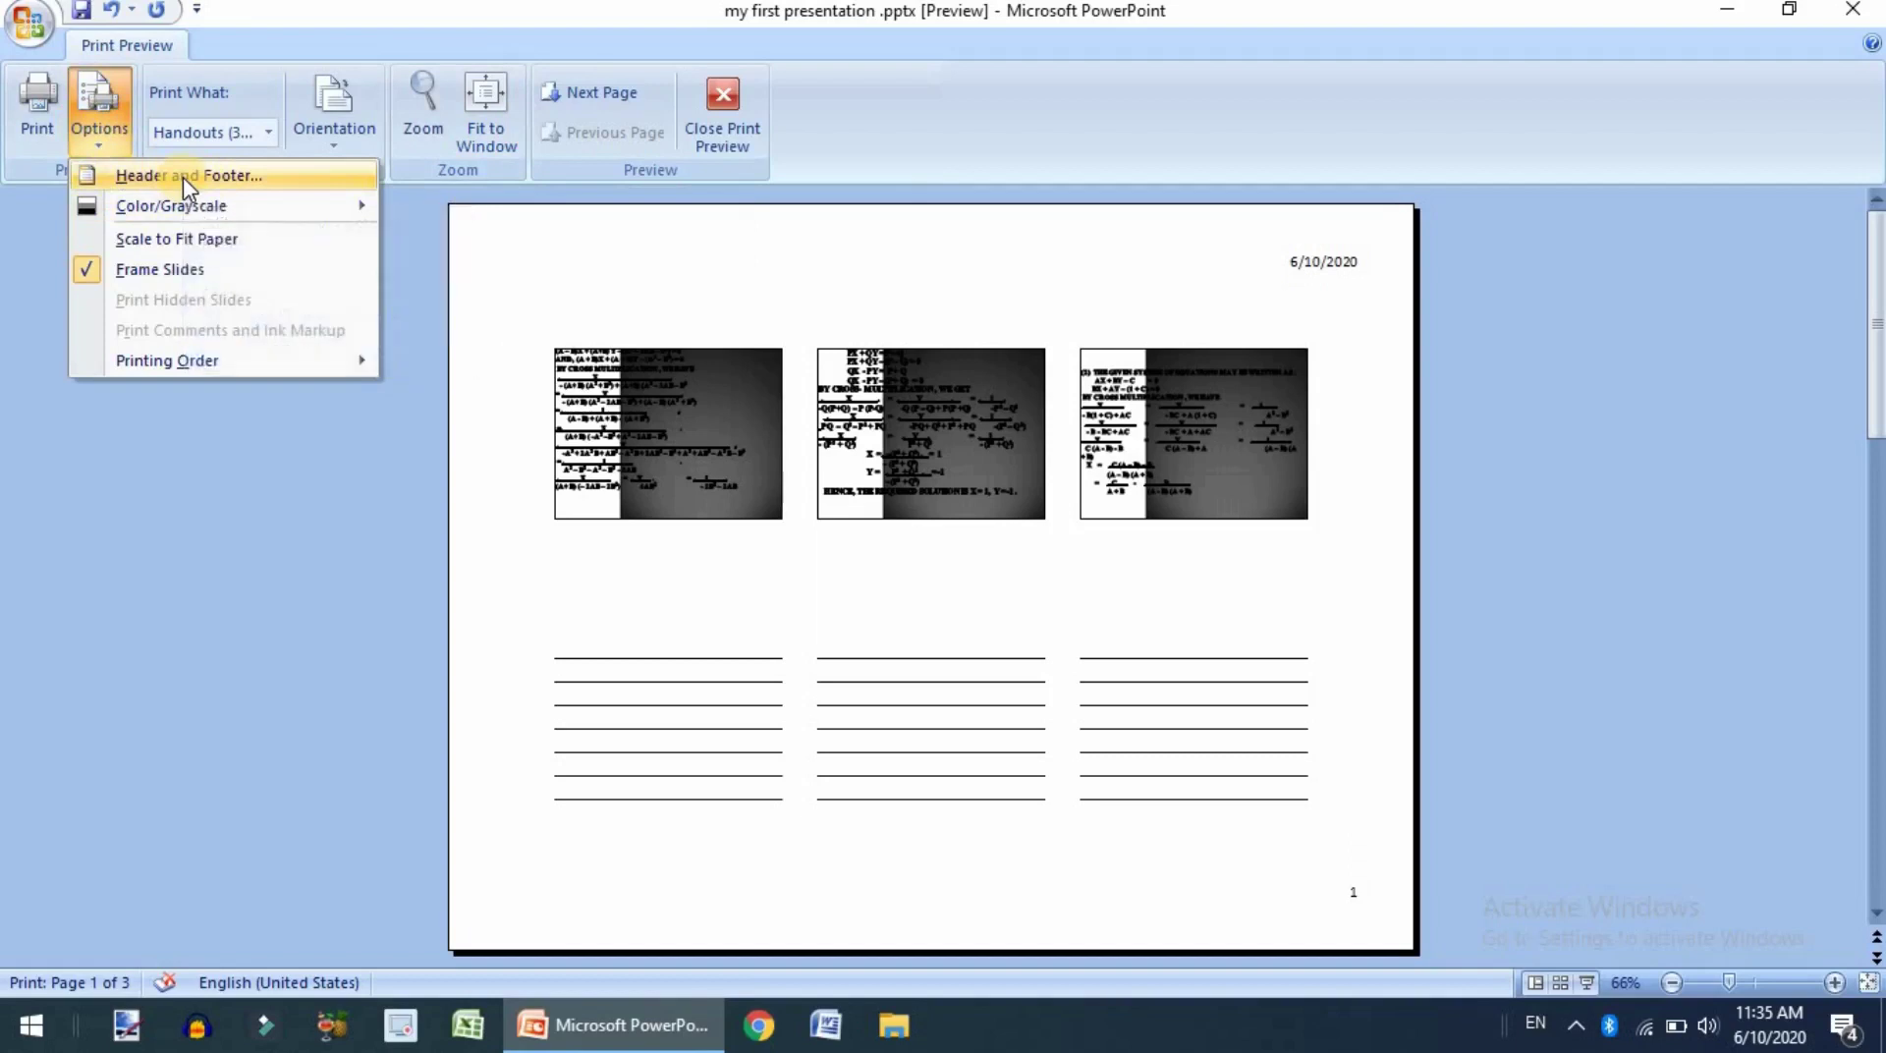
pyautogui.moveTo(162, 203)
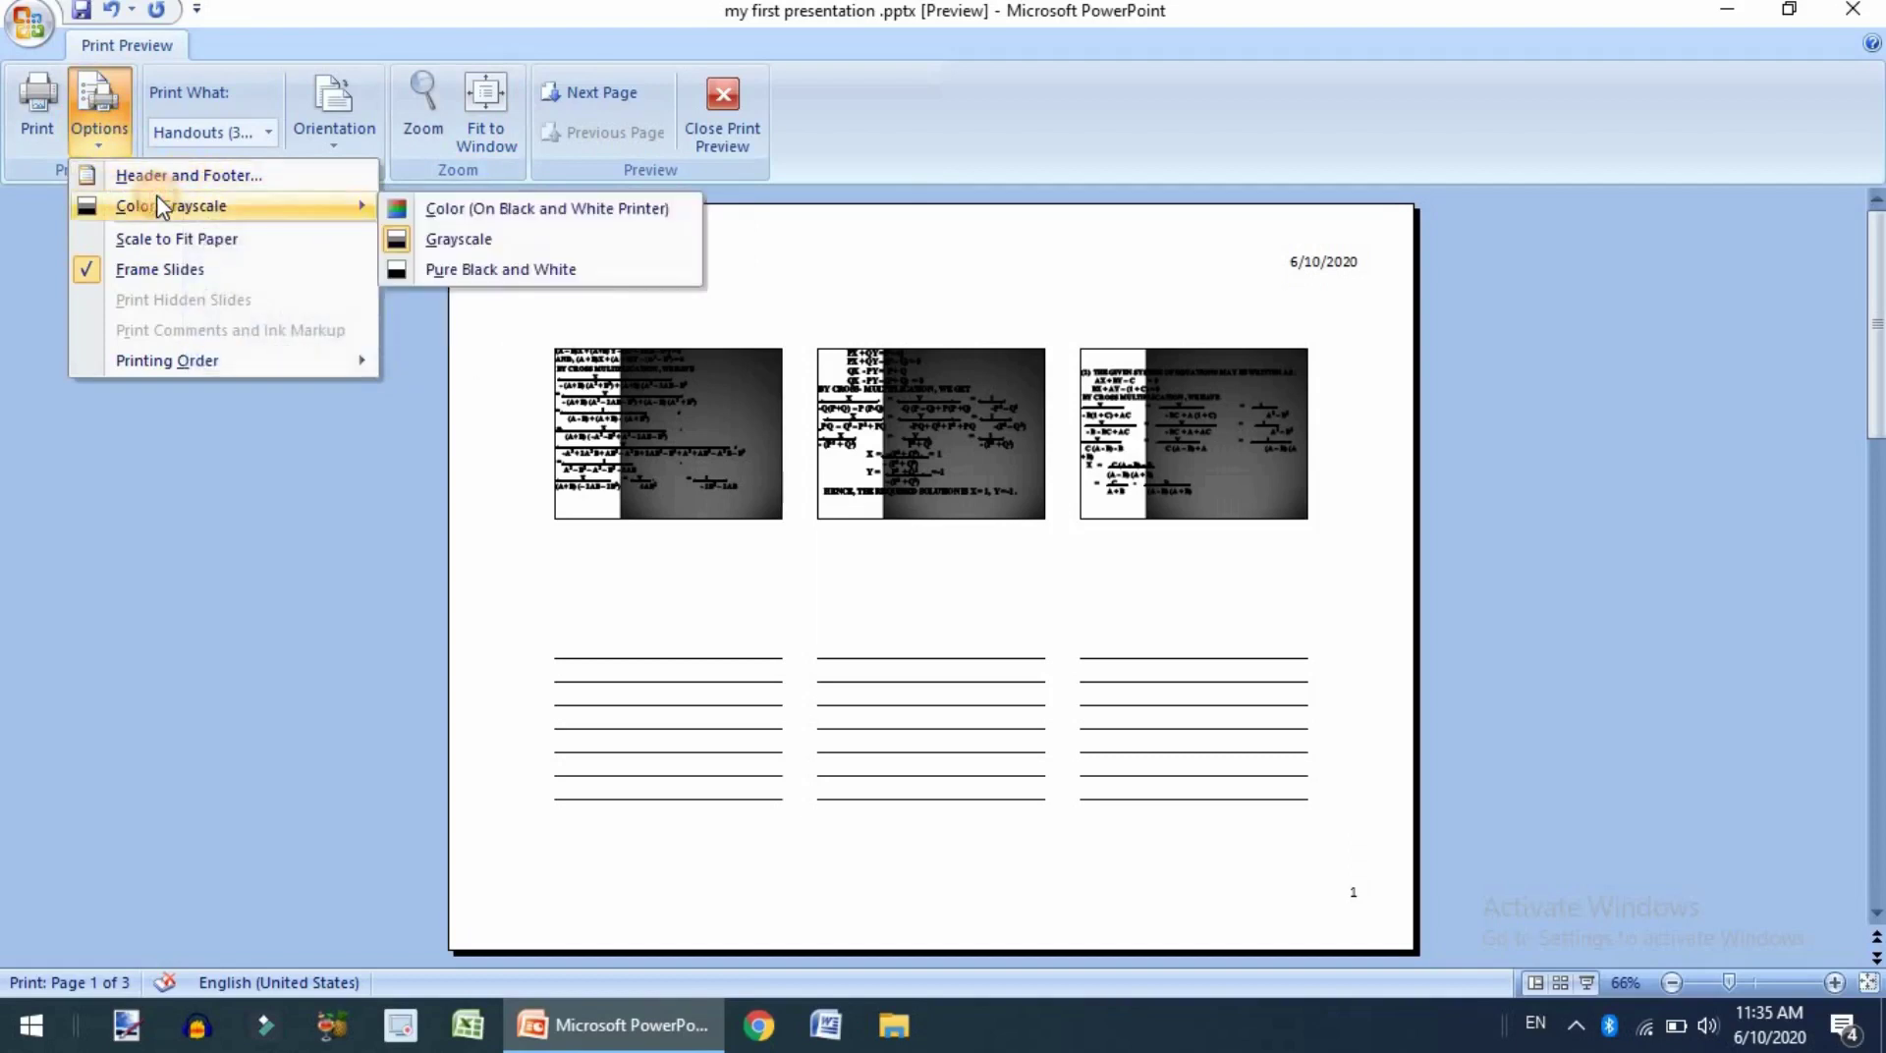
pyautogui.click(411, 210)
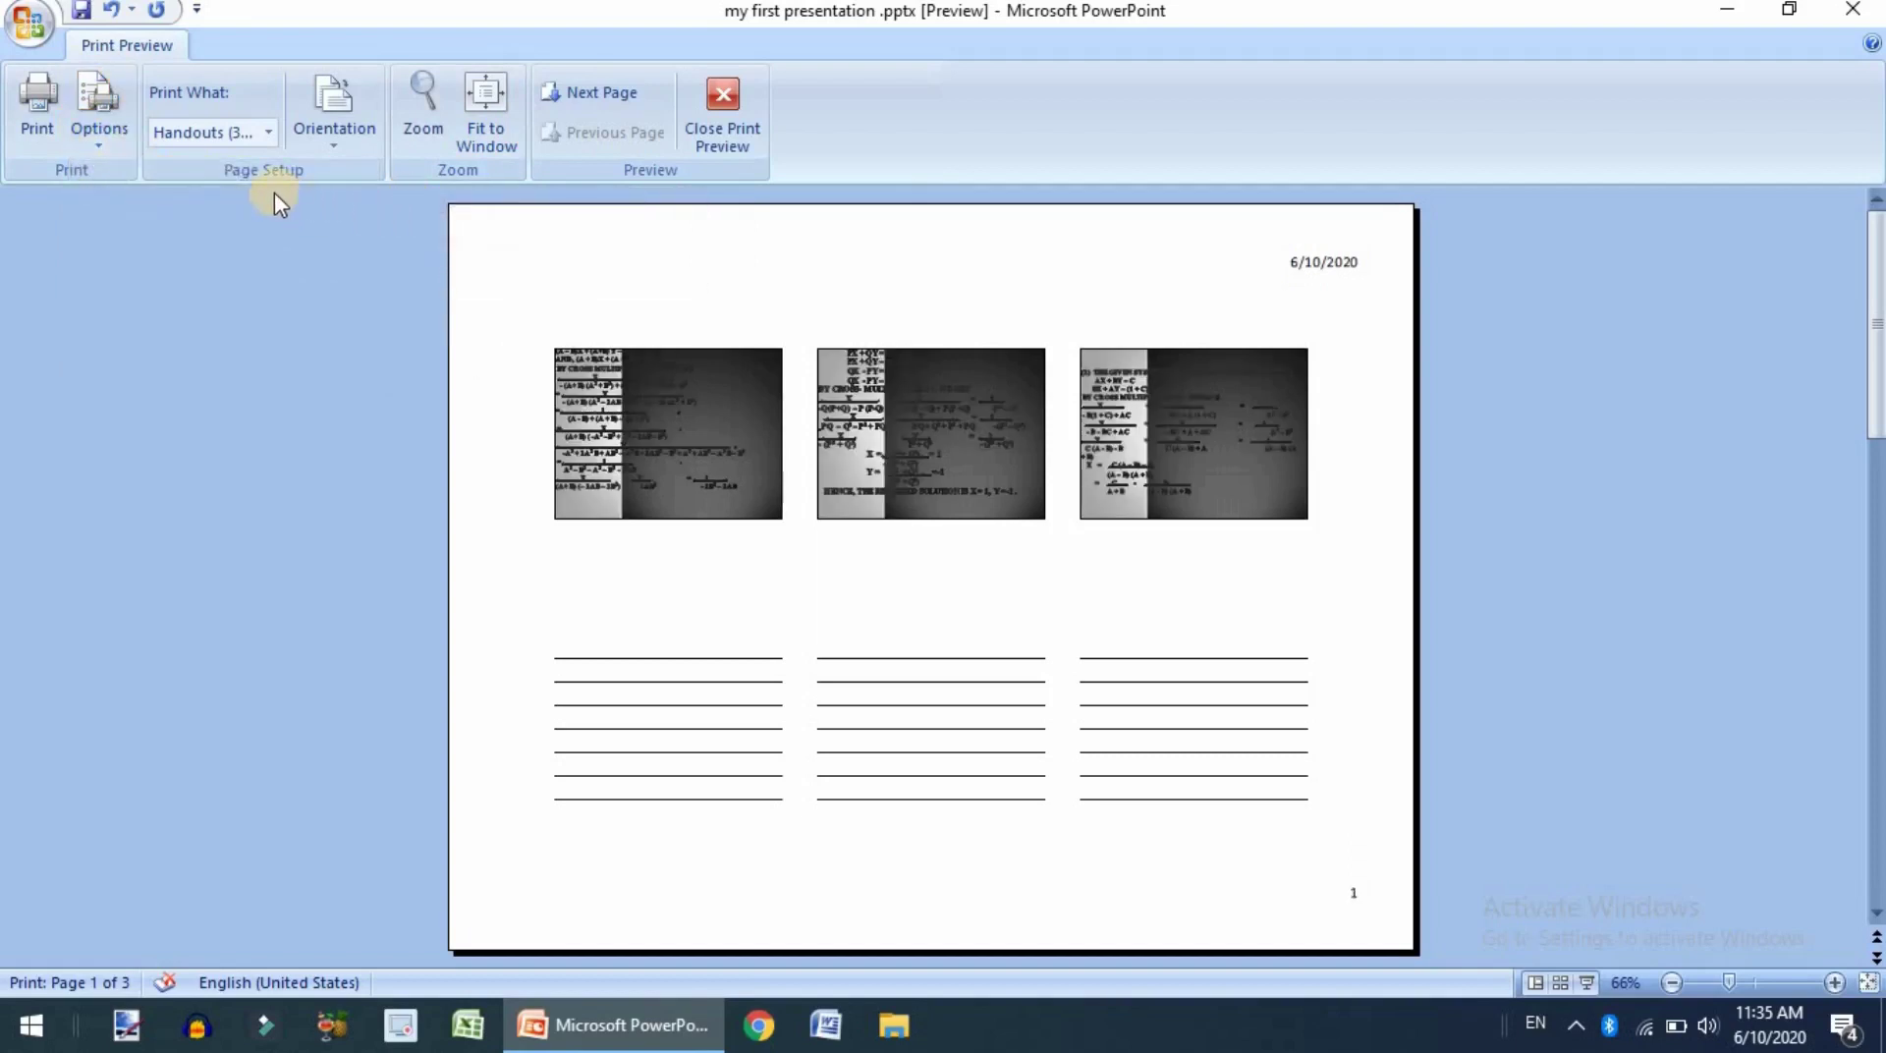
pyautogui.click(104, 120)
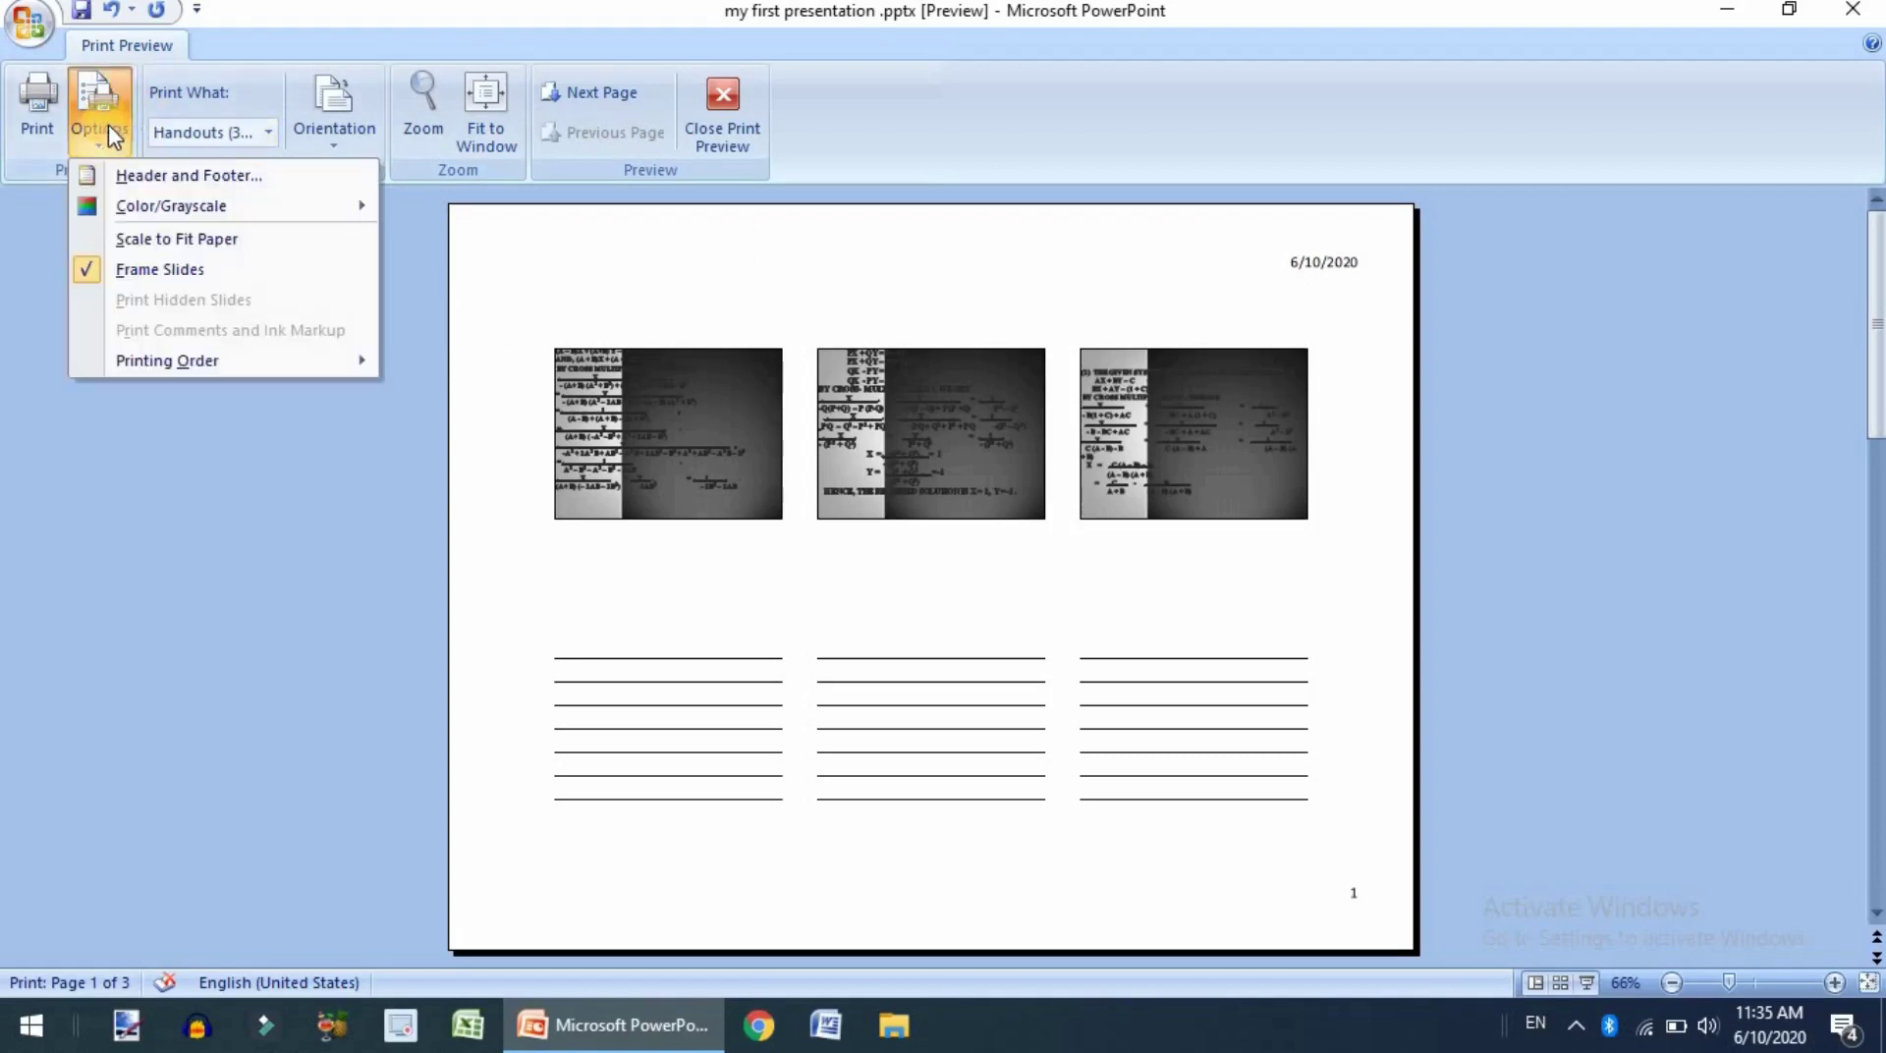
pyautogui.moveTo(207, 206)
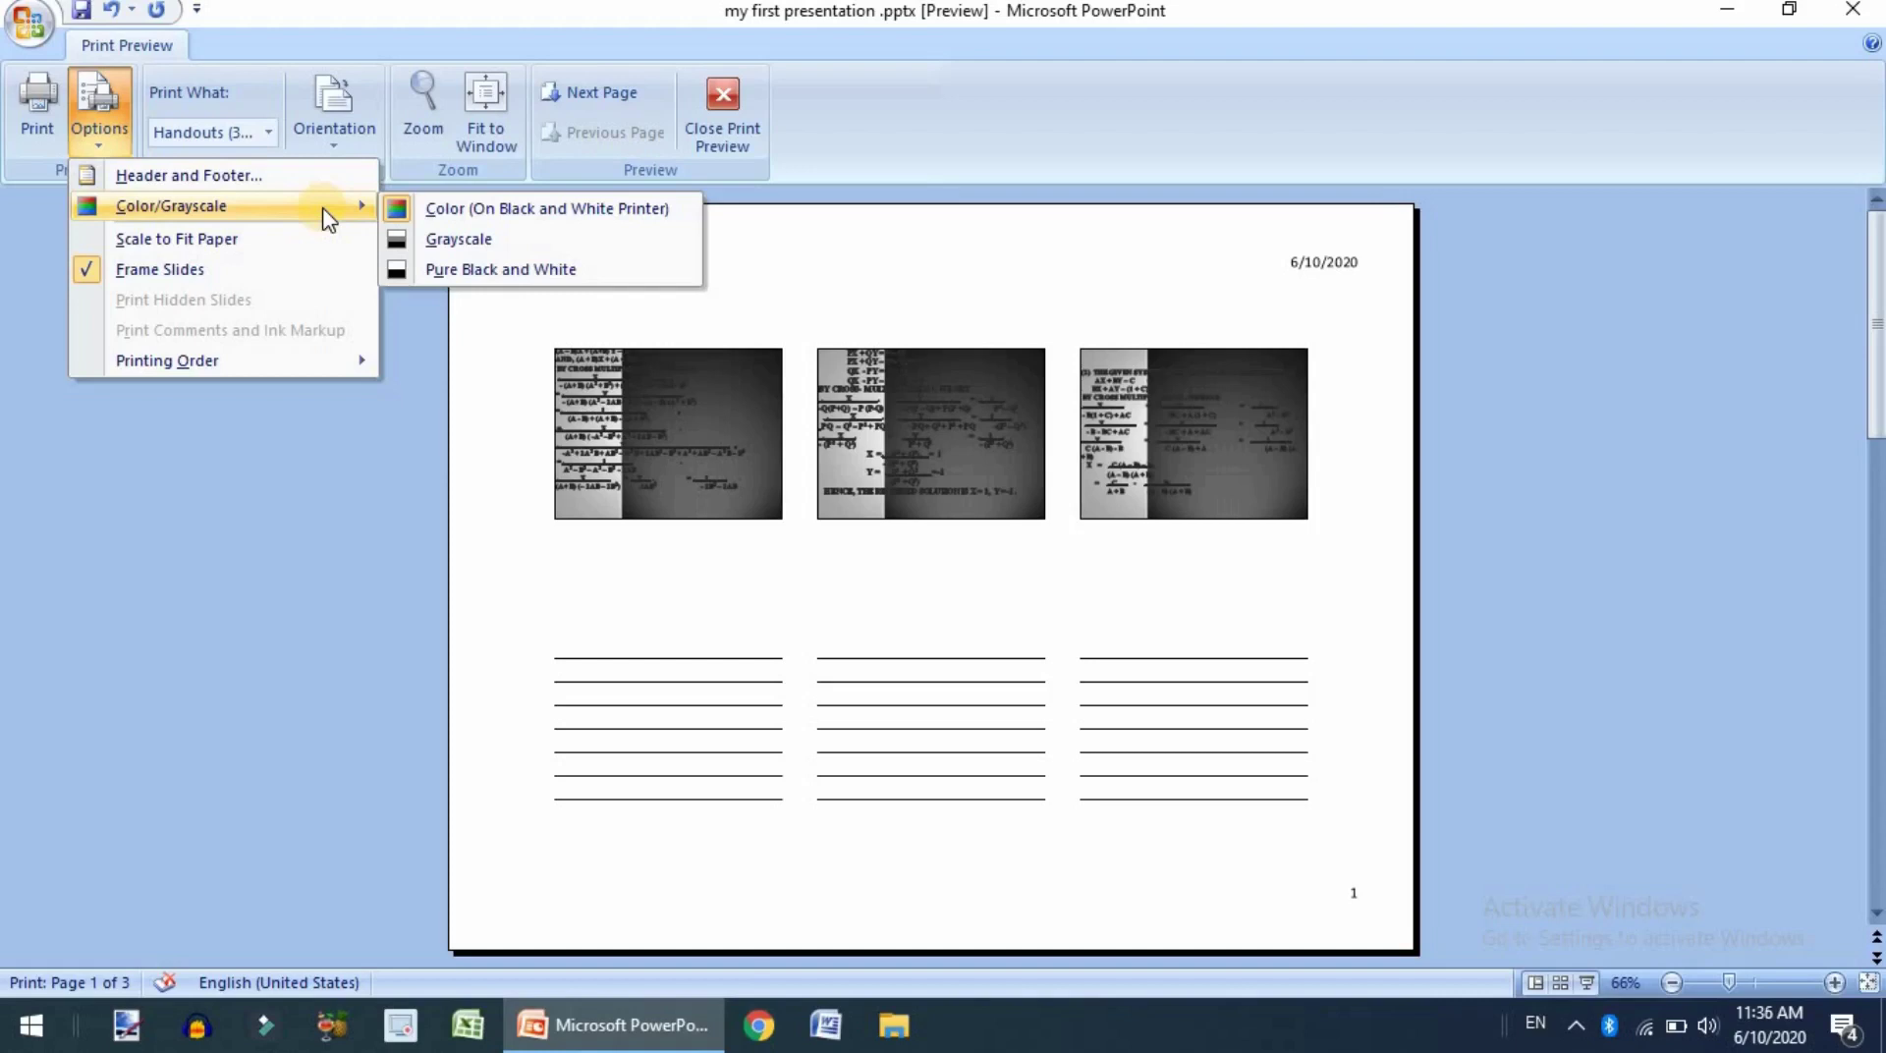
pyautogui.click(233, 241)
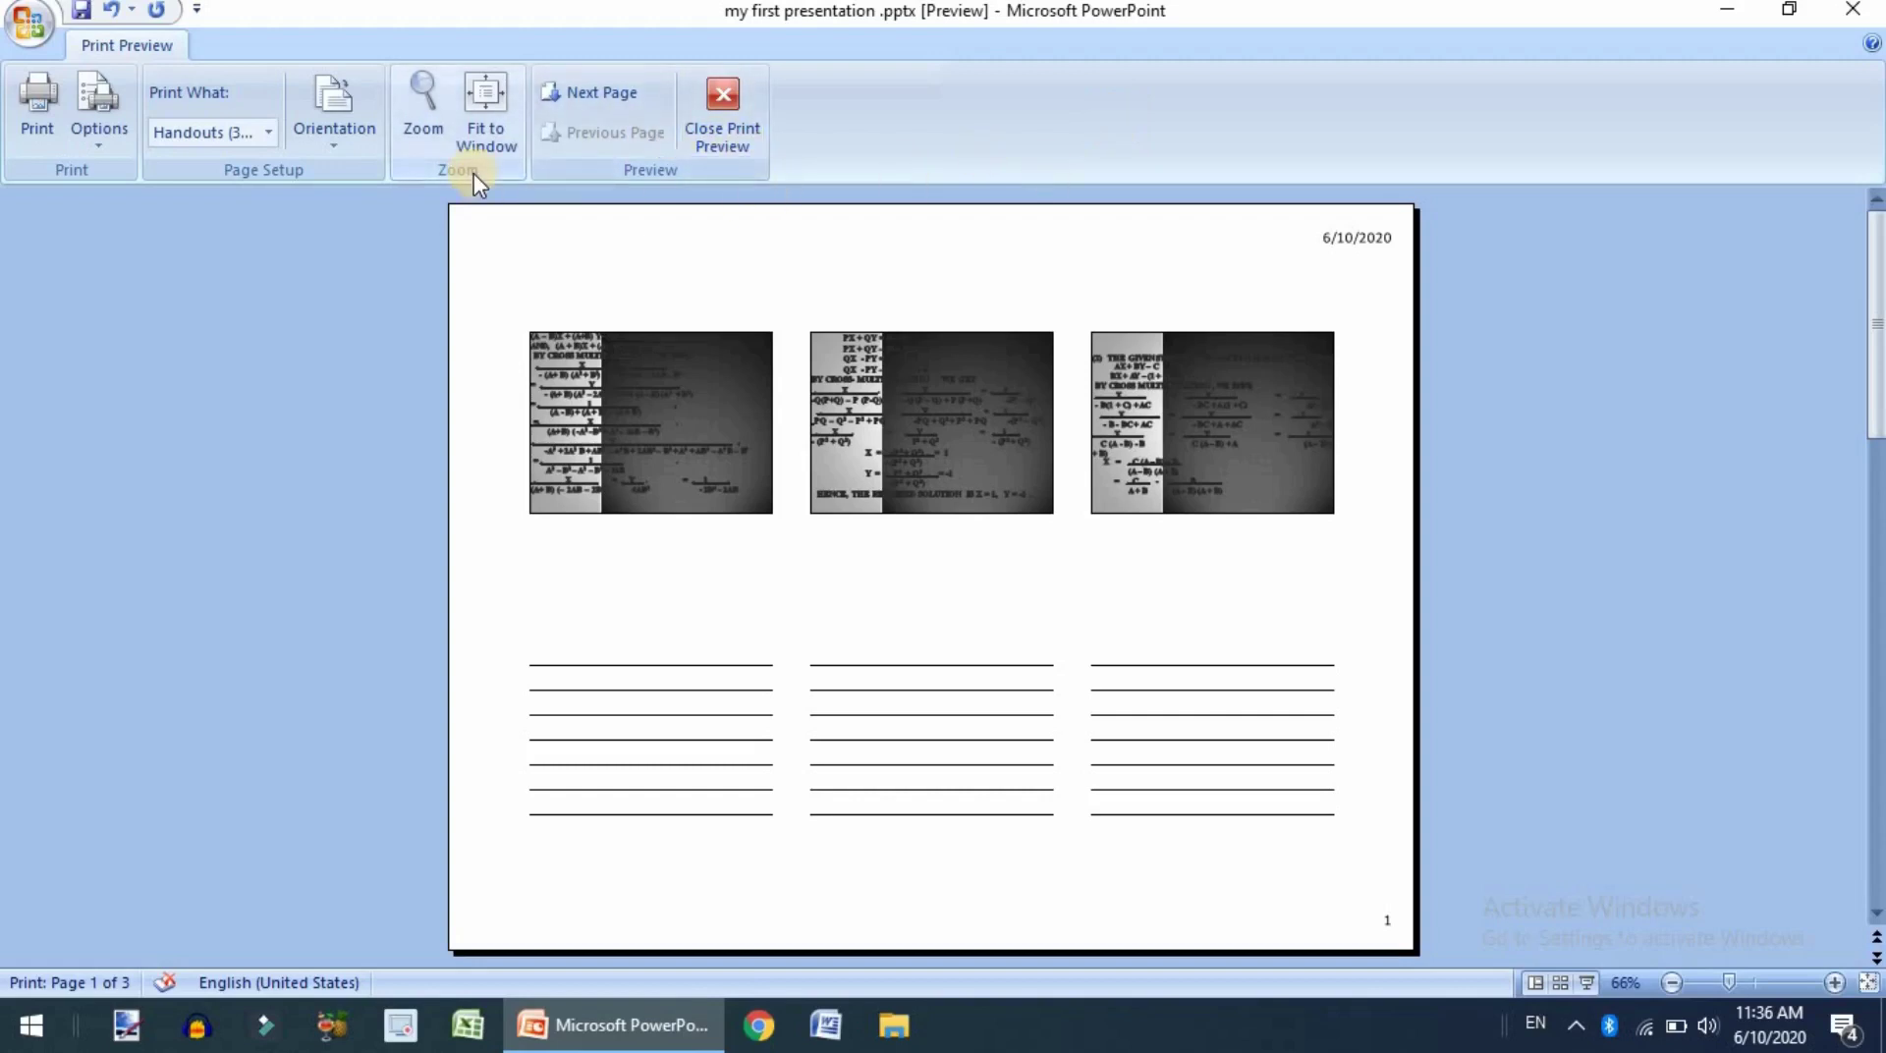
# Open the print settings and set the print range to slides 1-3
pyautogui.click(44, 111)
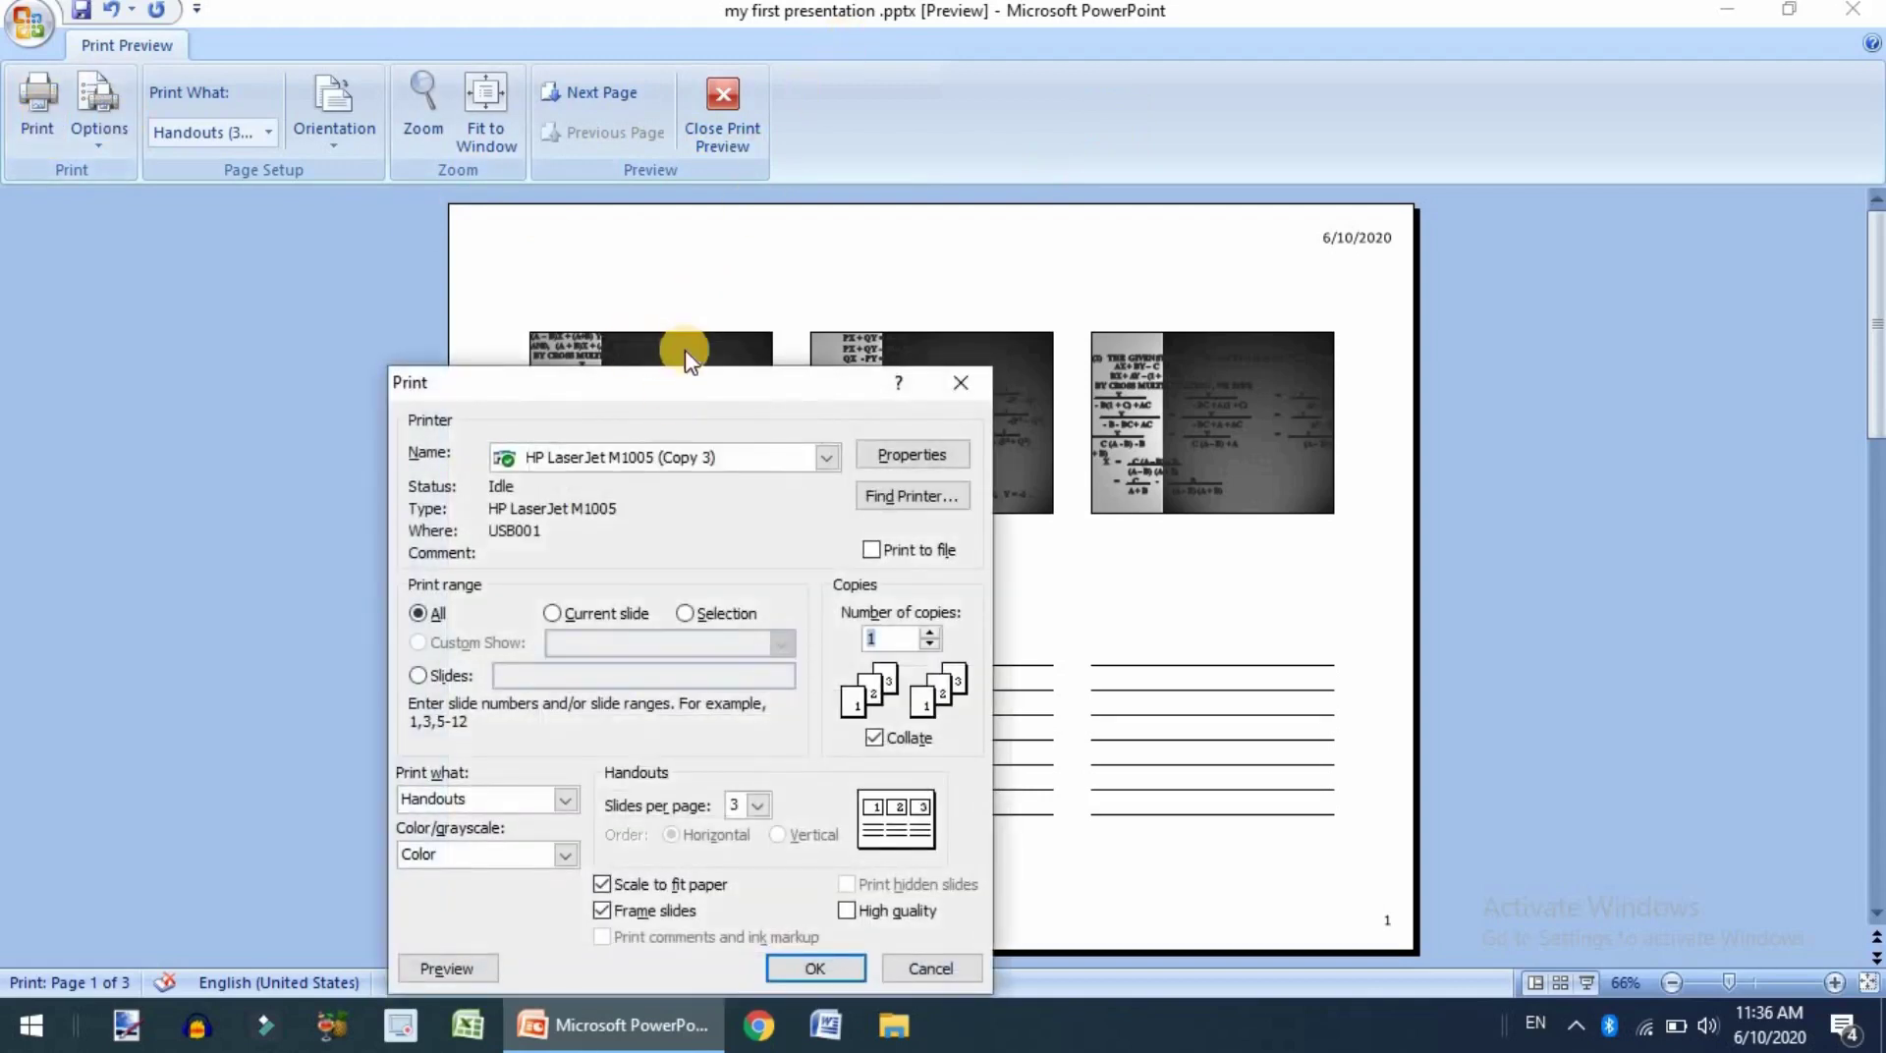
pyautogui.moveTo(668, 388); pyautogui.dragTo(841, 108)
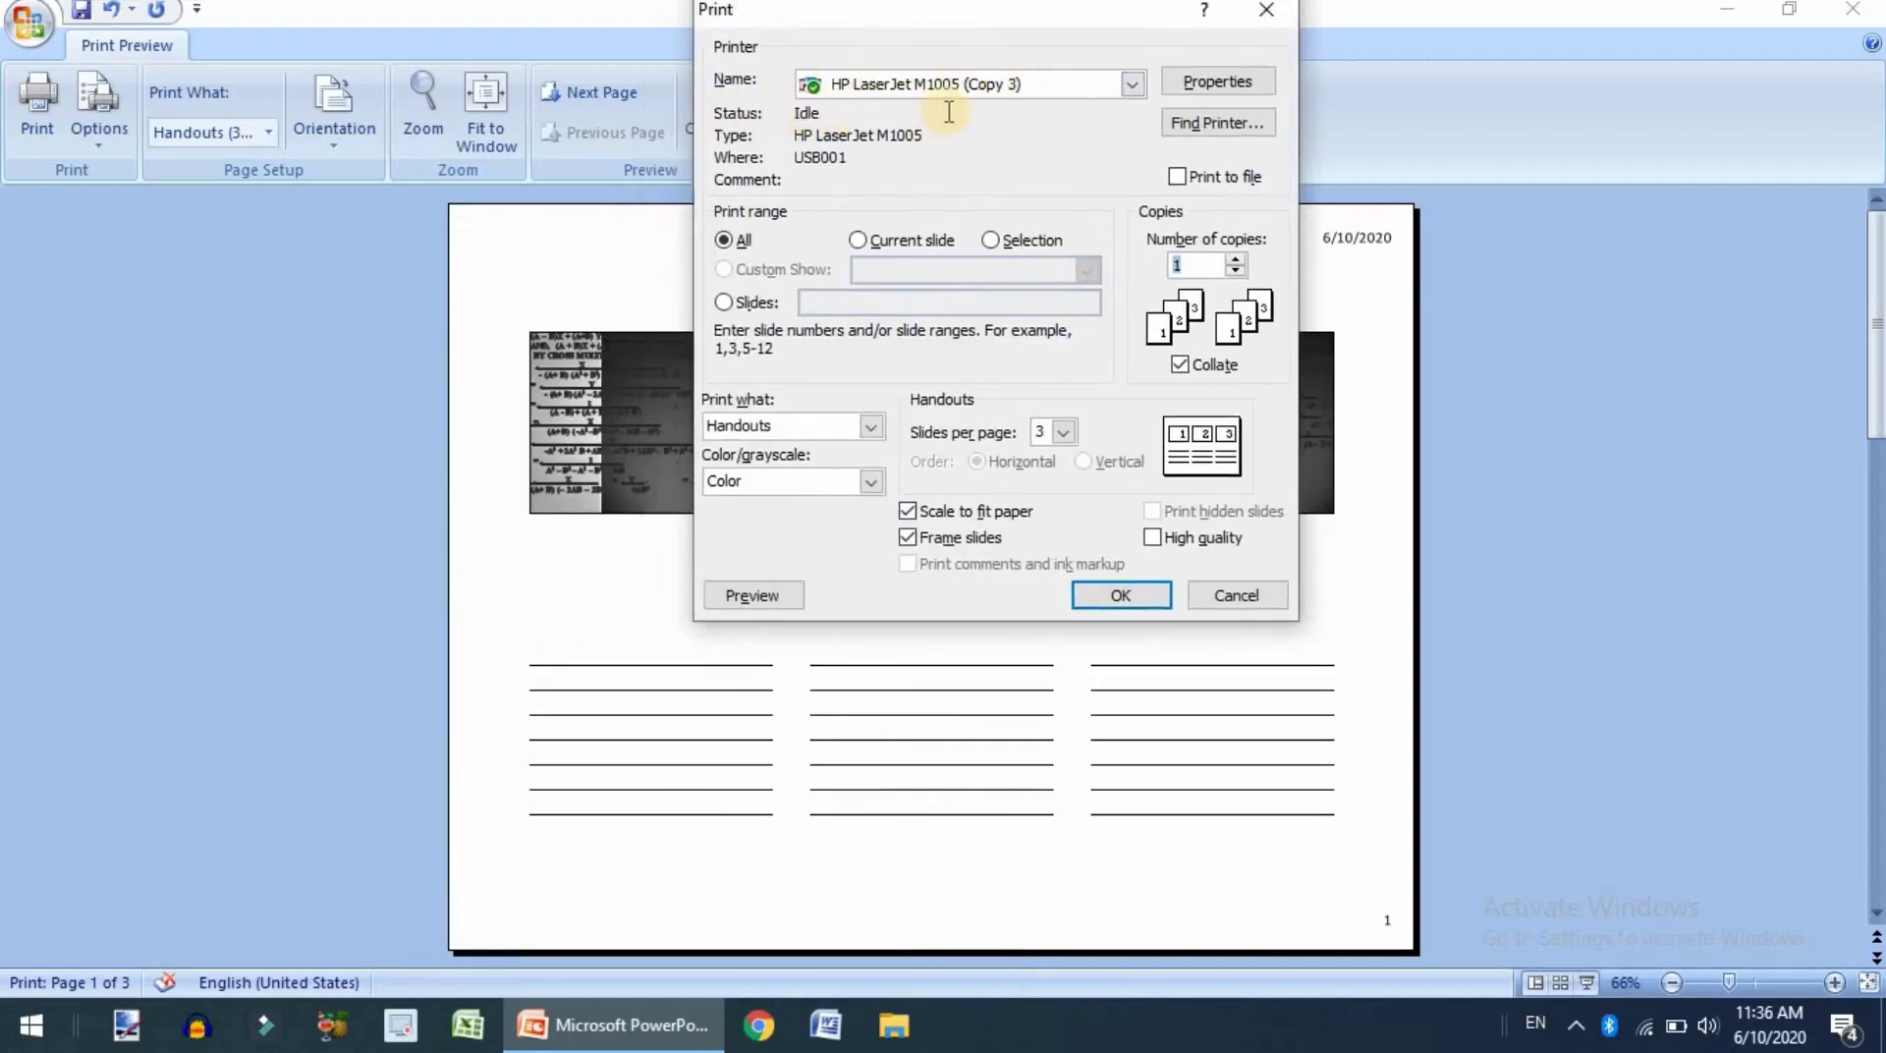
pyautogui.click(890, 240)
pyautogui.click(991, 241)
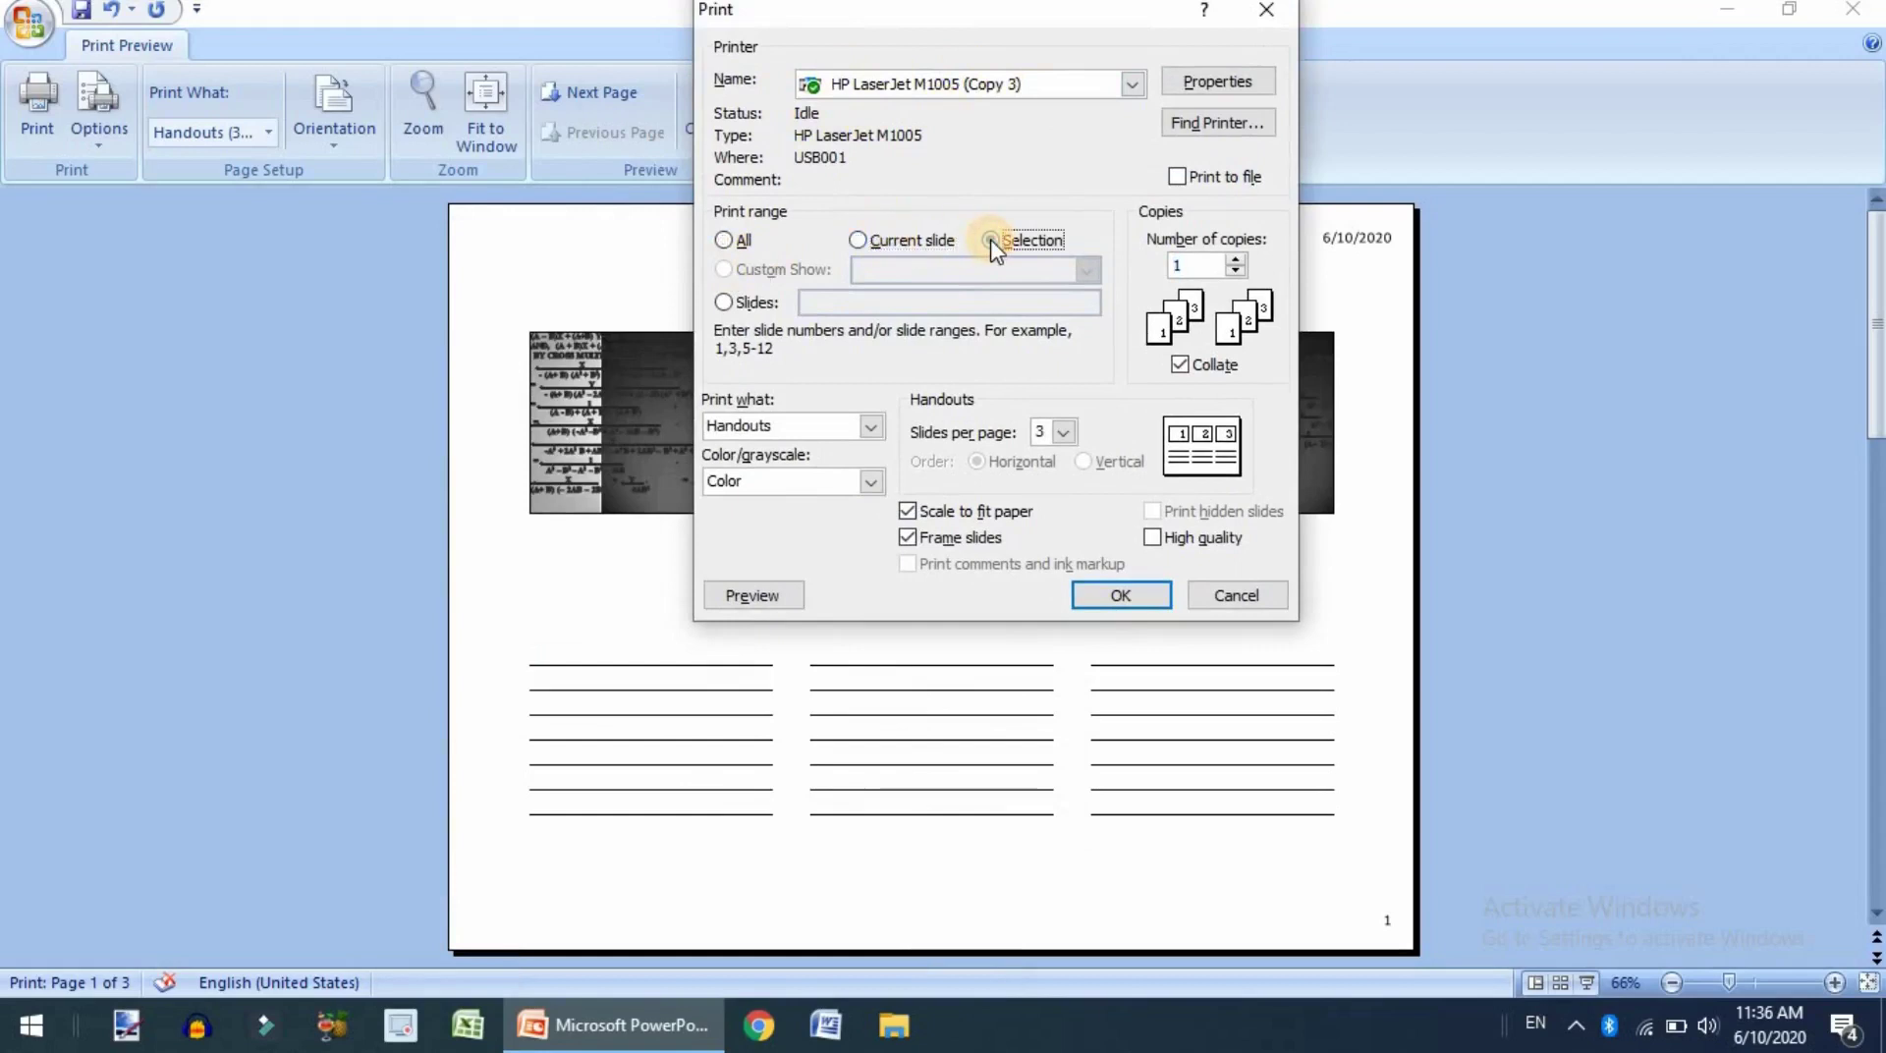
pyautogui.click(723, 307)
pyautogui.write('1-3')
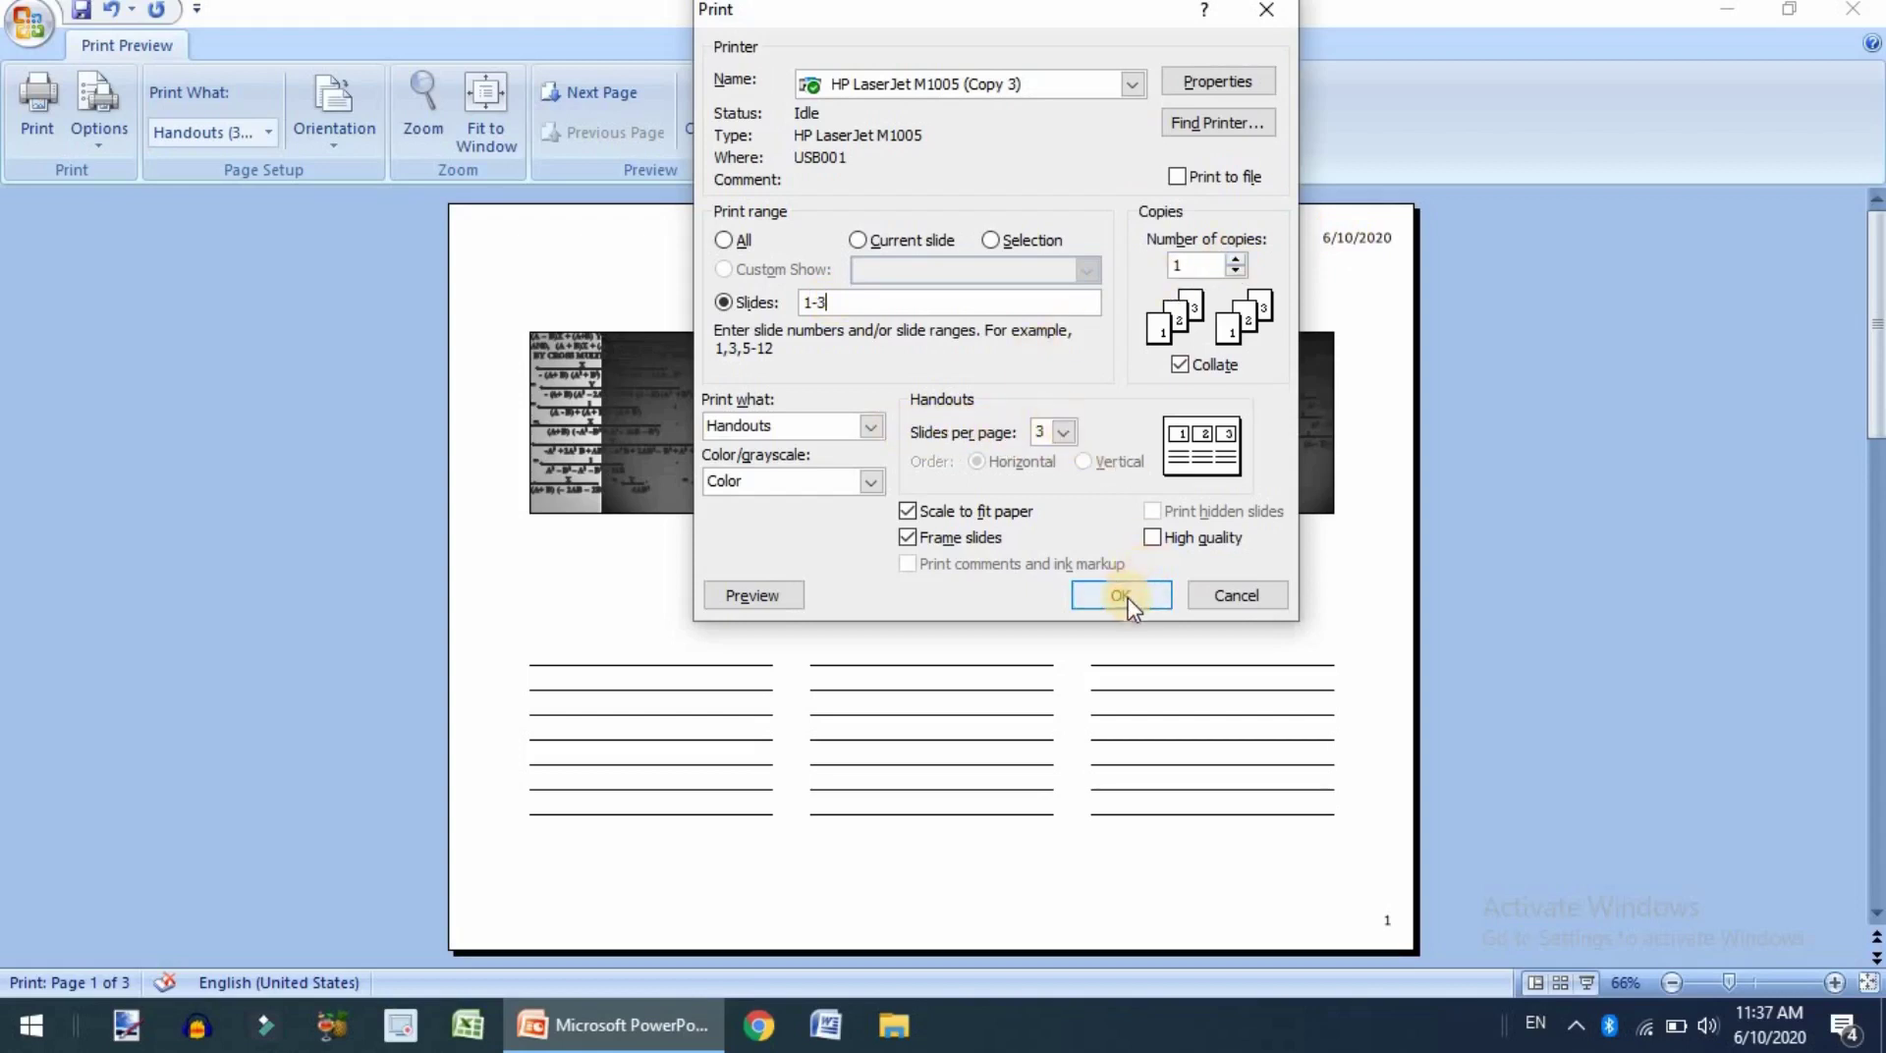
# Preview the handout page for the slide range 1-3
pyautogui.click(775, 596)
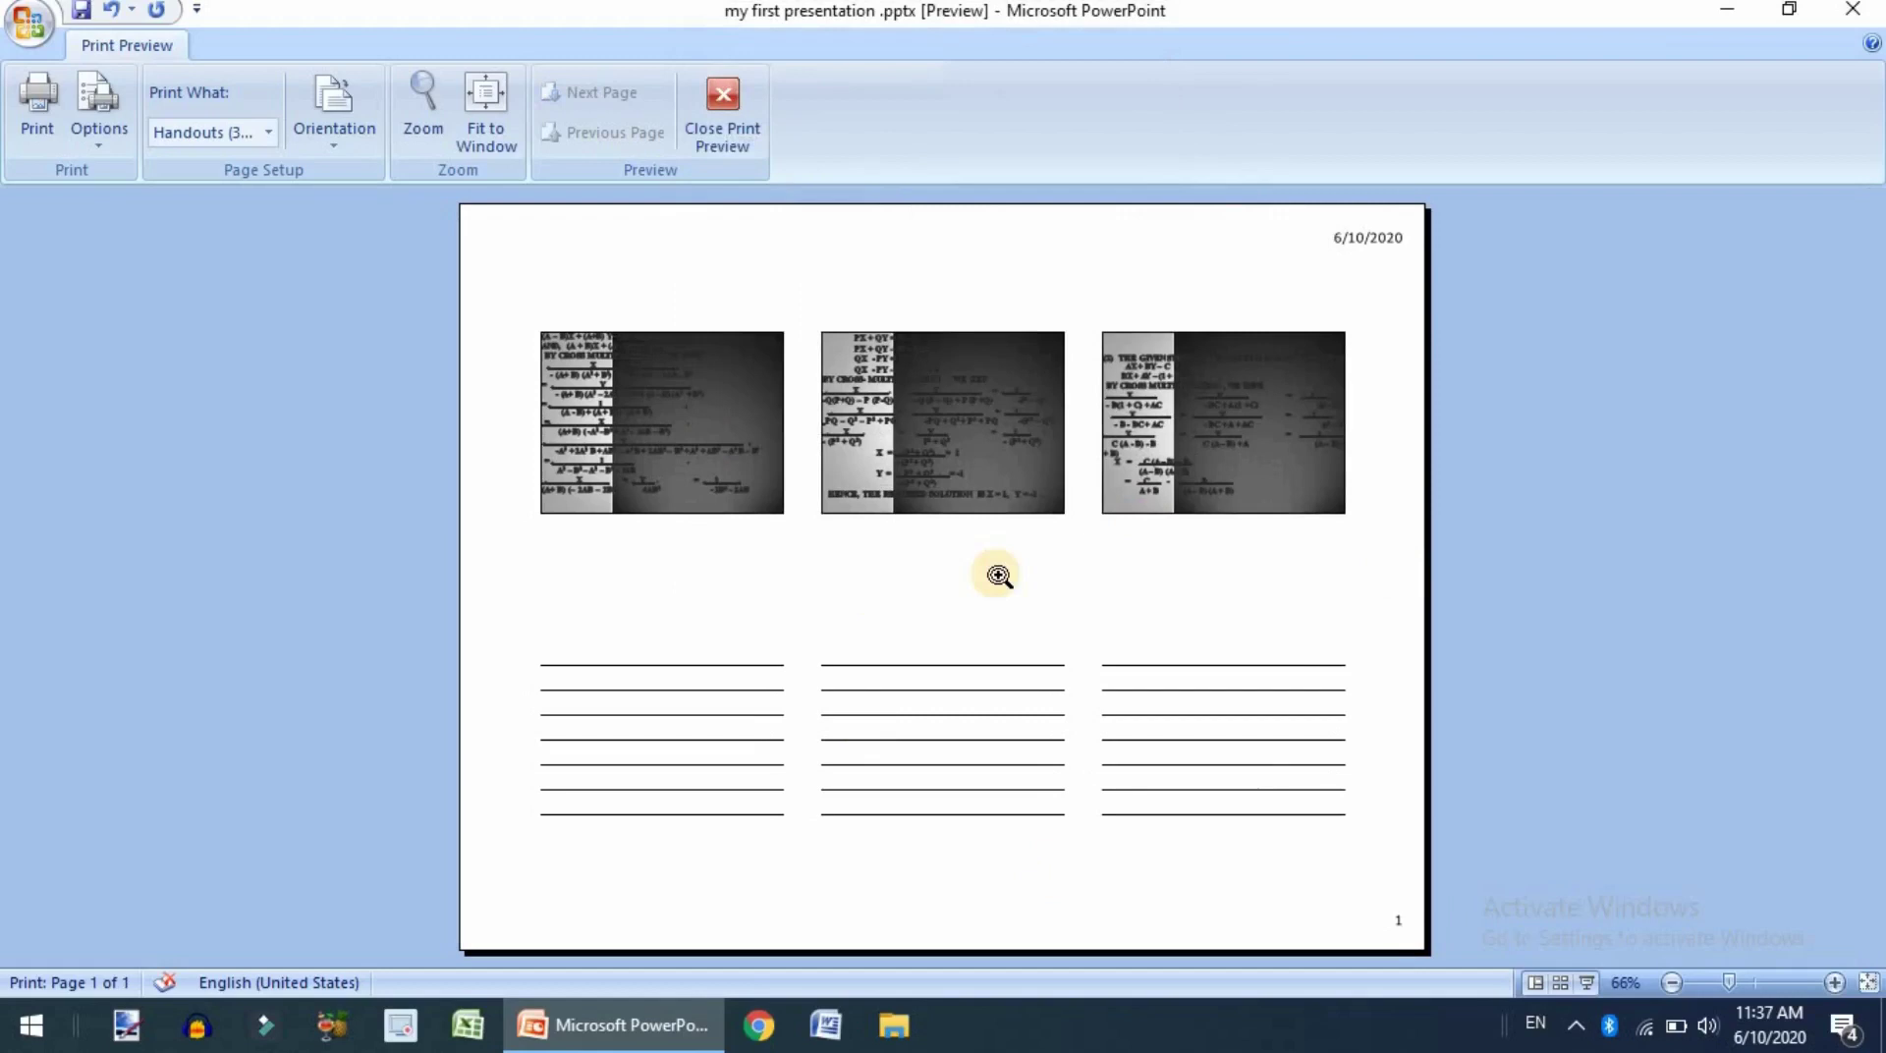
# Reopen the print settings and try Slides, Notes Pages and Outline View as the content to print, returning to Slides
pyautogui.hotkey('ctrl', 'p')
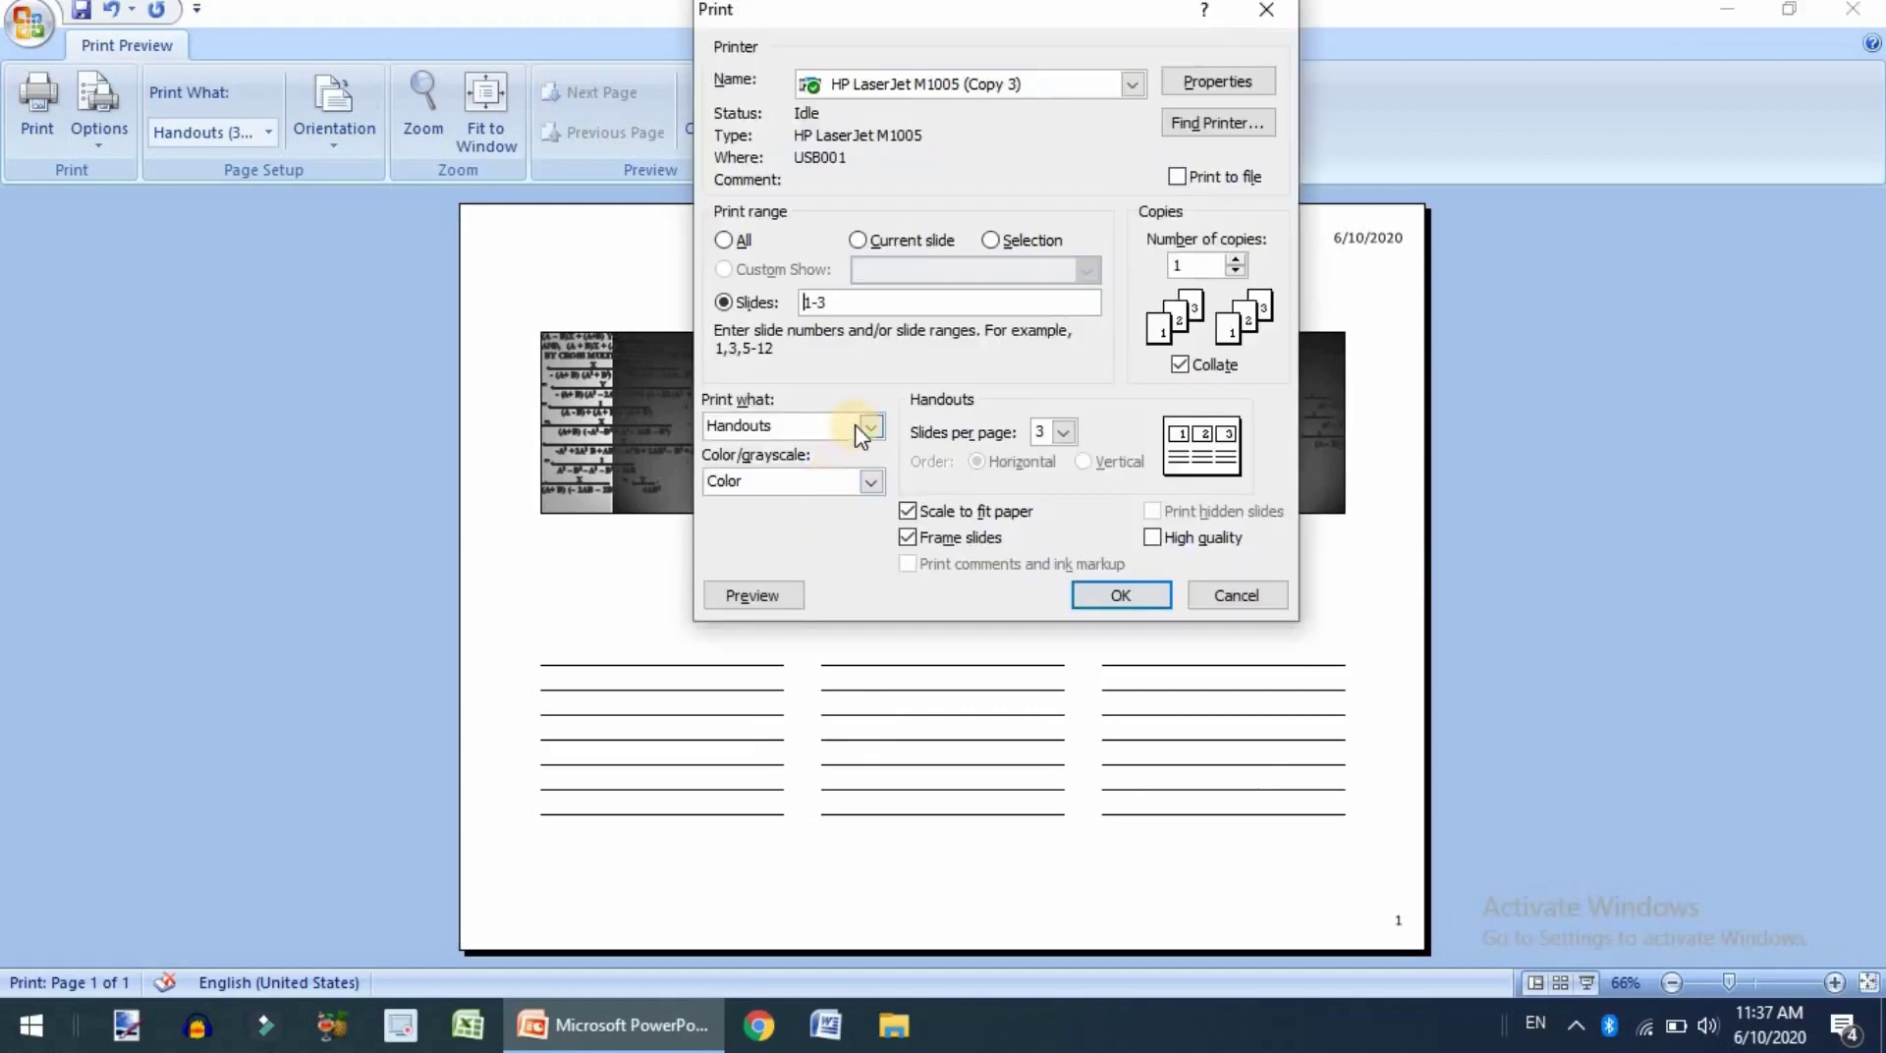
pyautogui.click(857, 426)
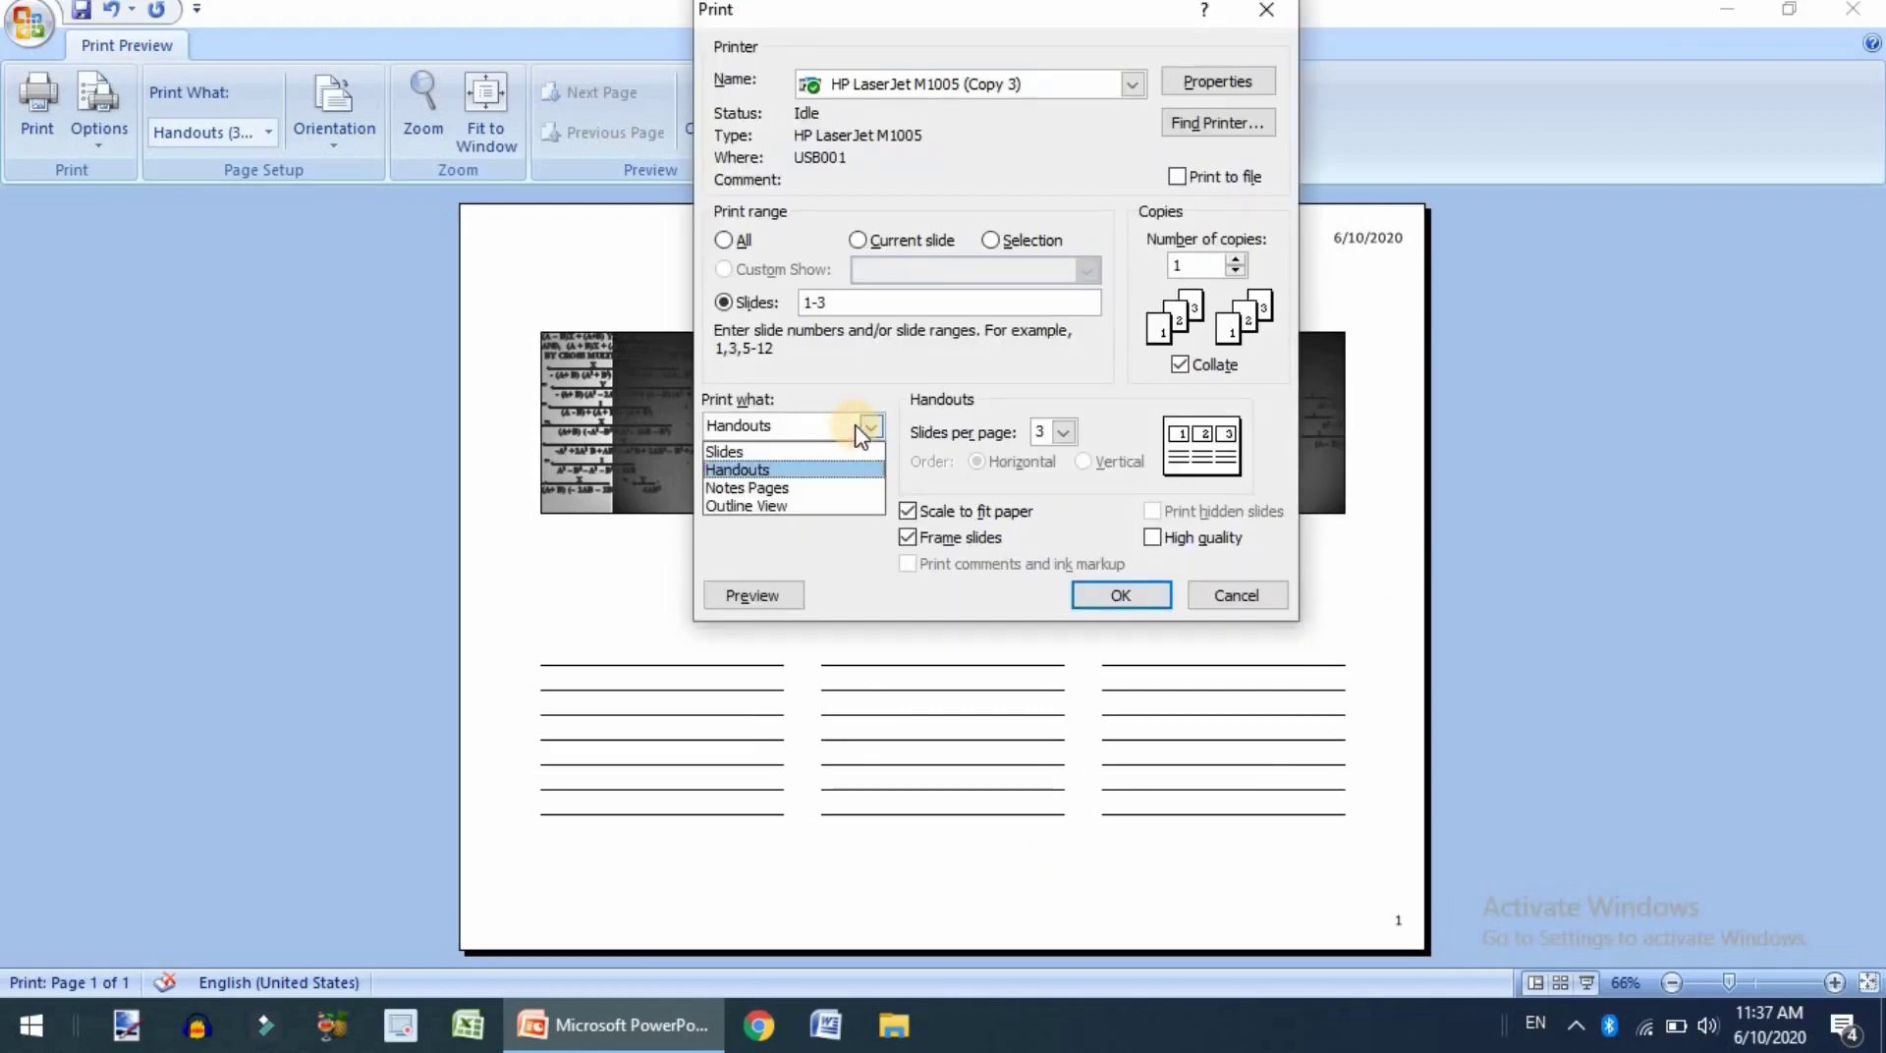
pyautogui.click(791, 452)
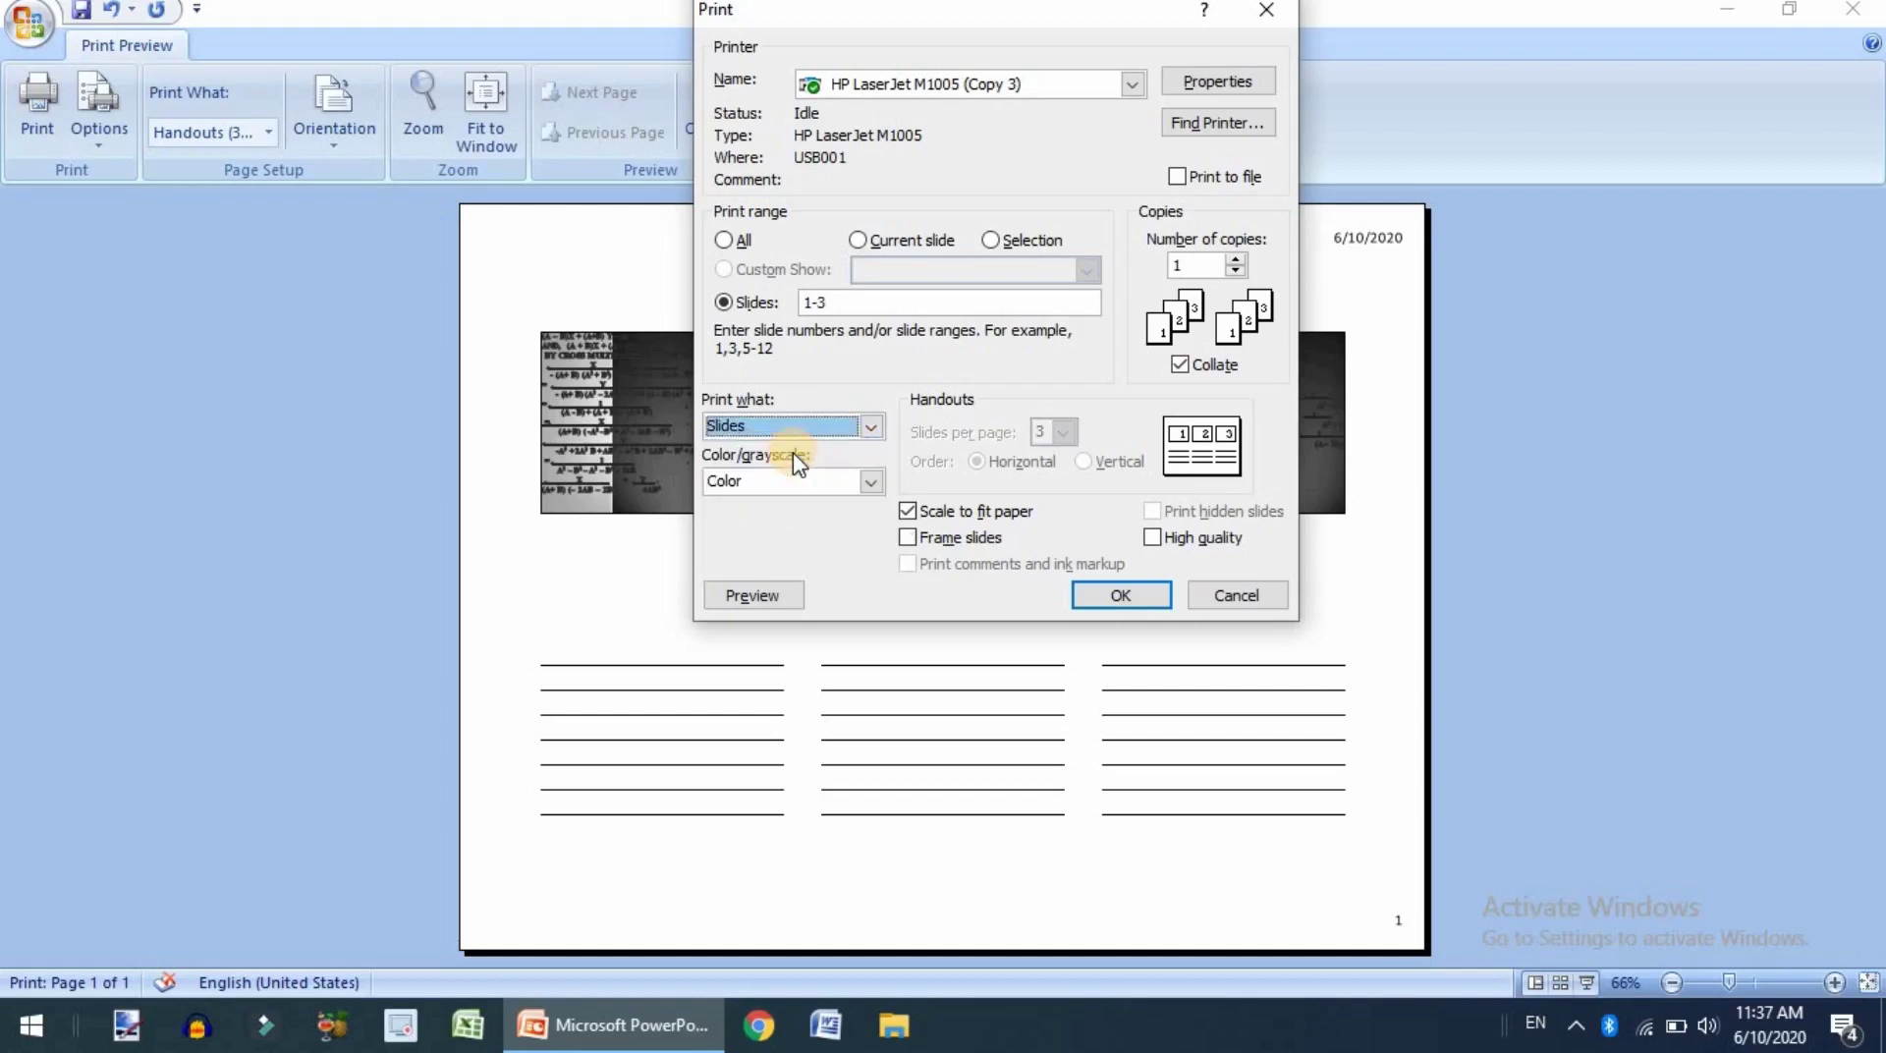
pyautogui.click(820, 428)
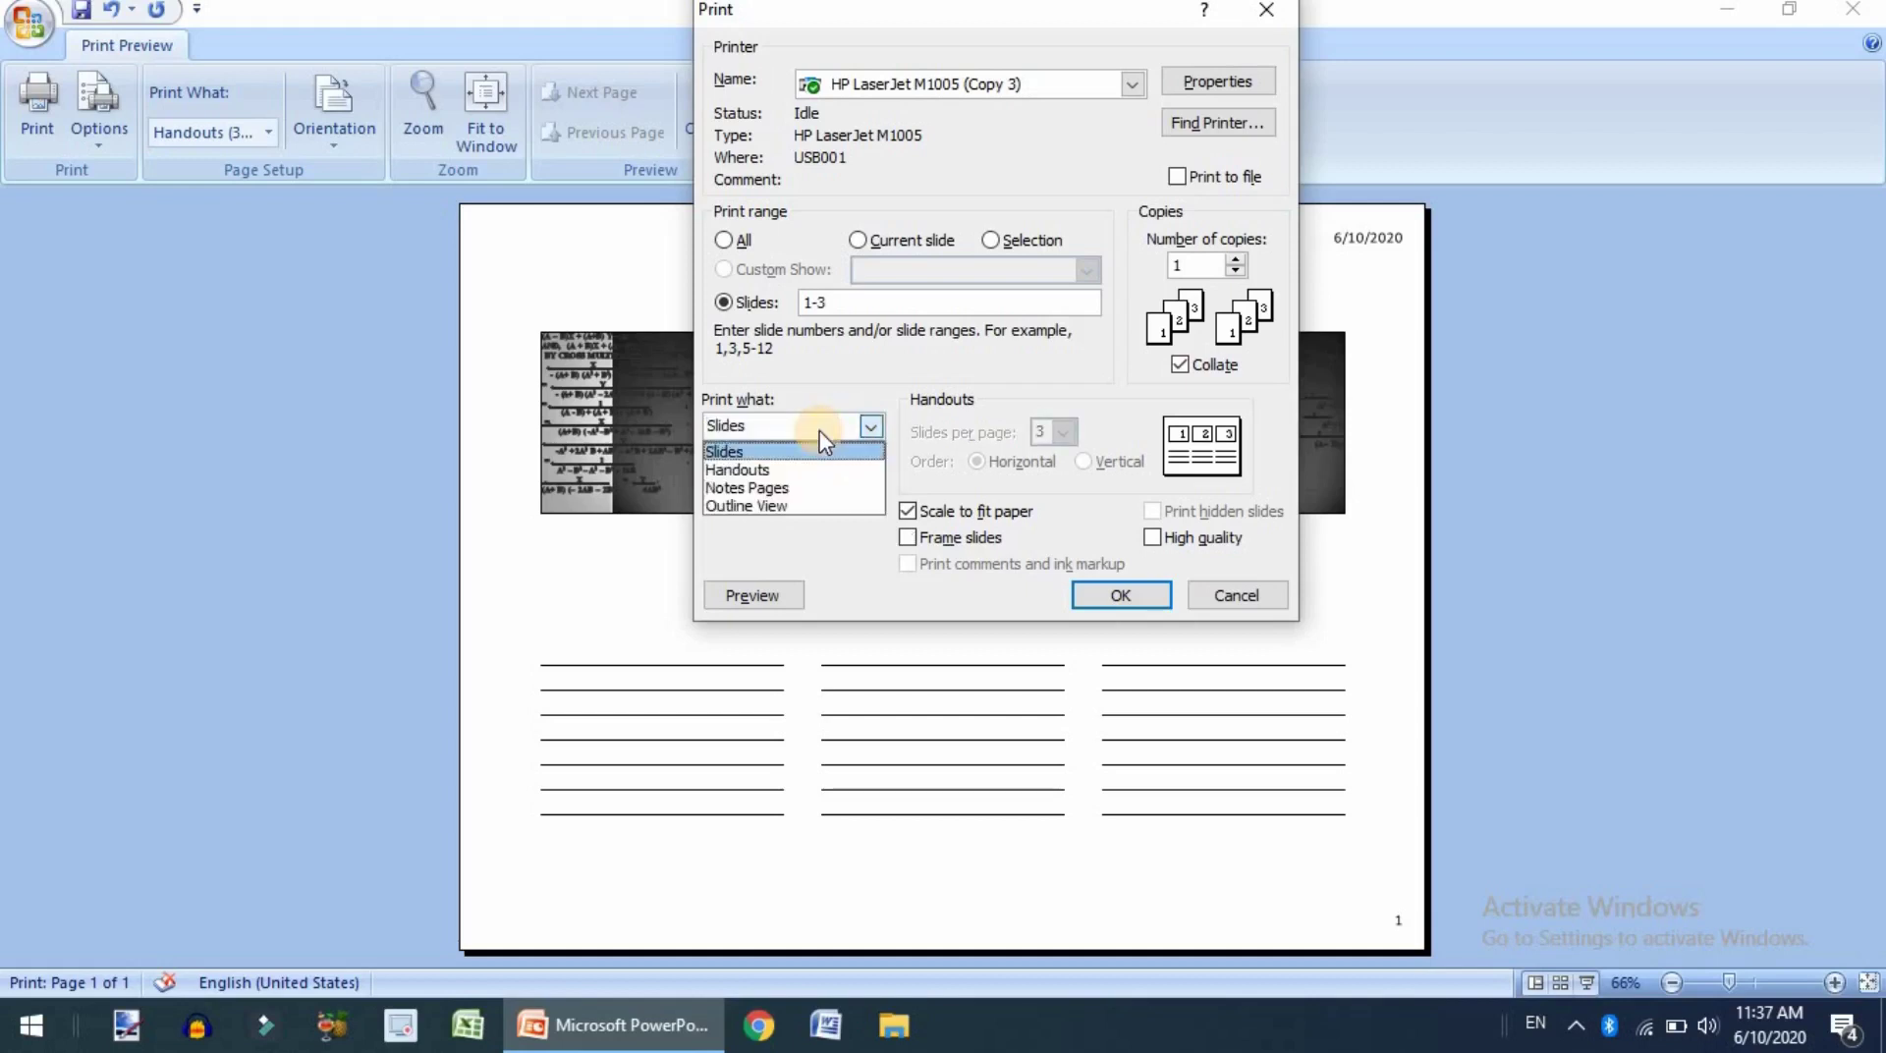
pyautogui.click(824, 488)
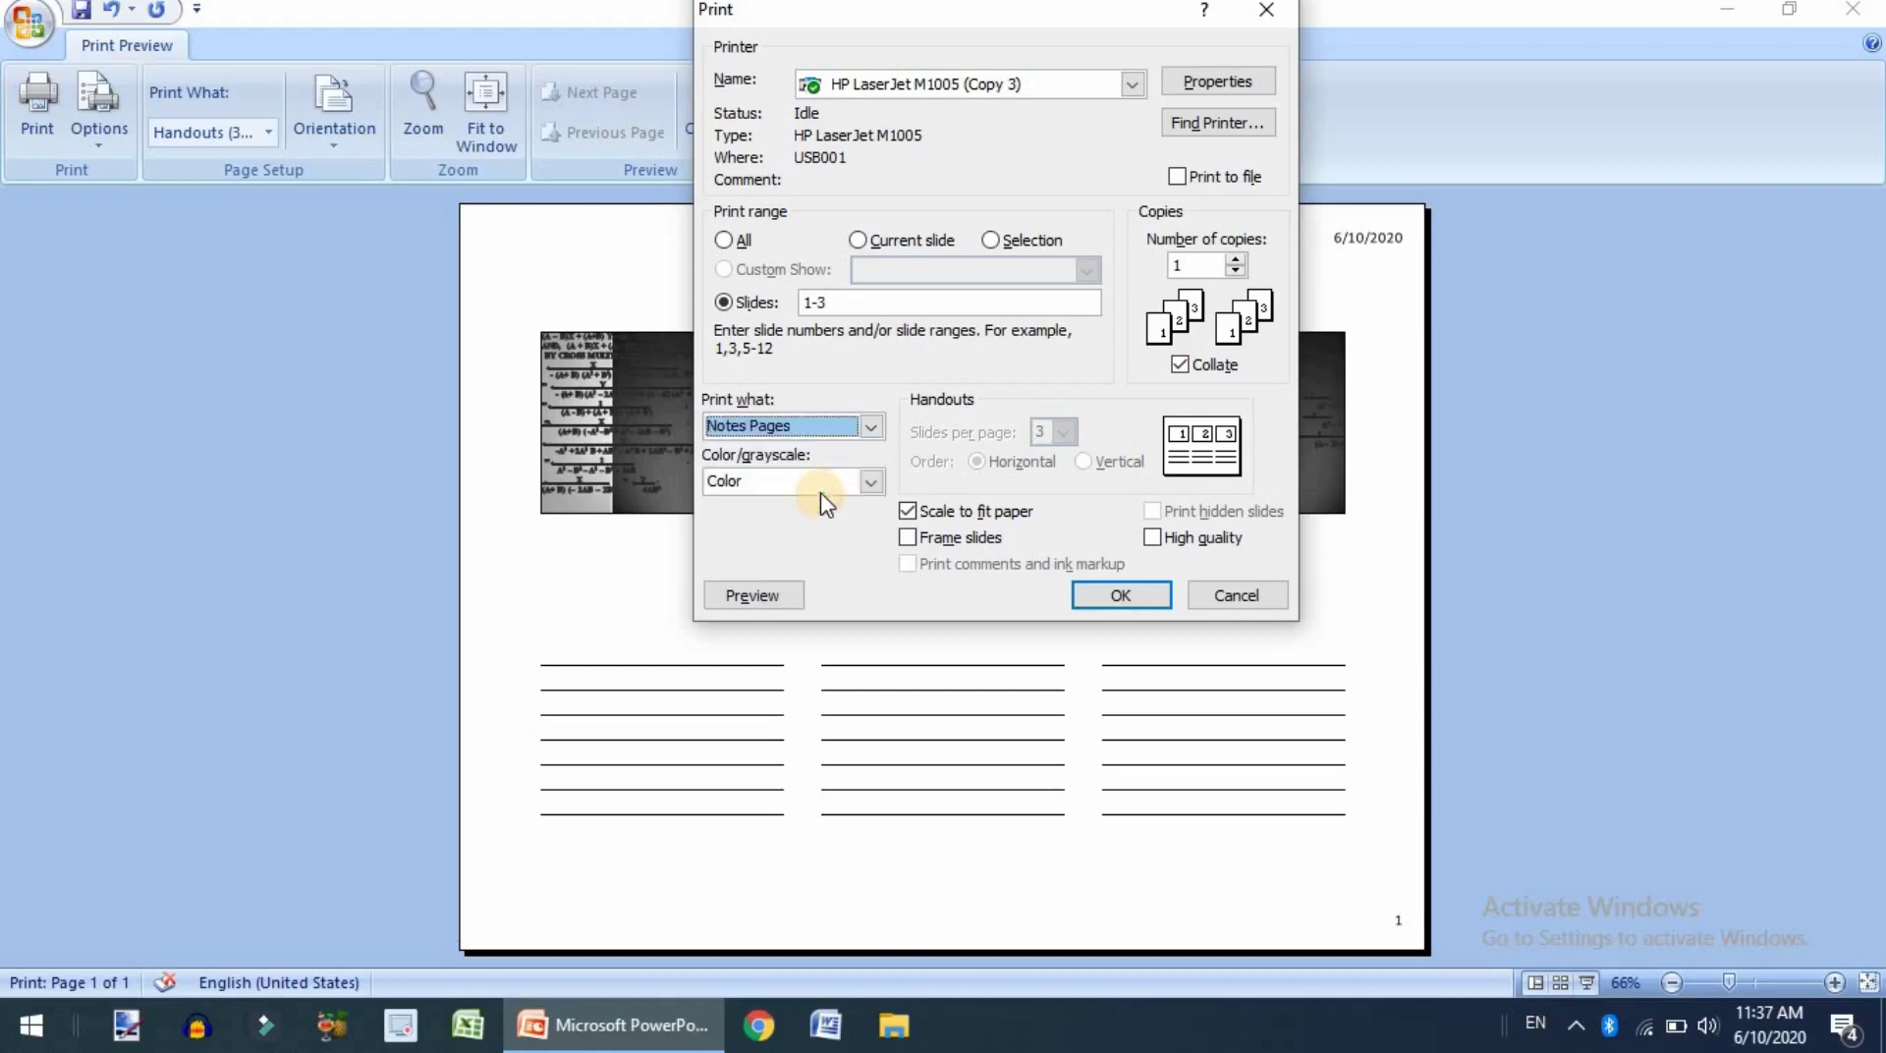
pyautogui.click(833, 431)
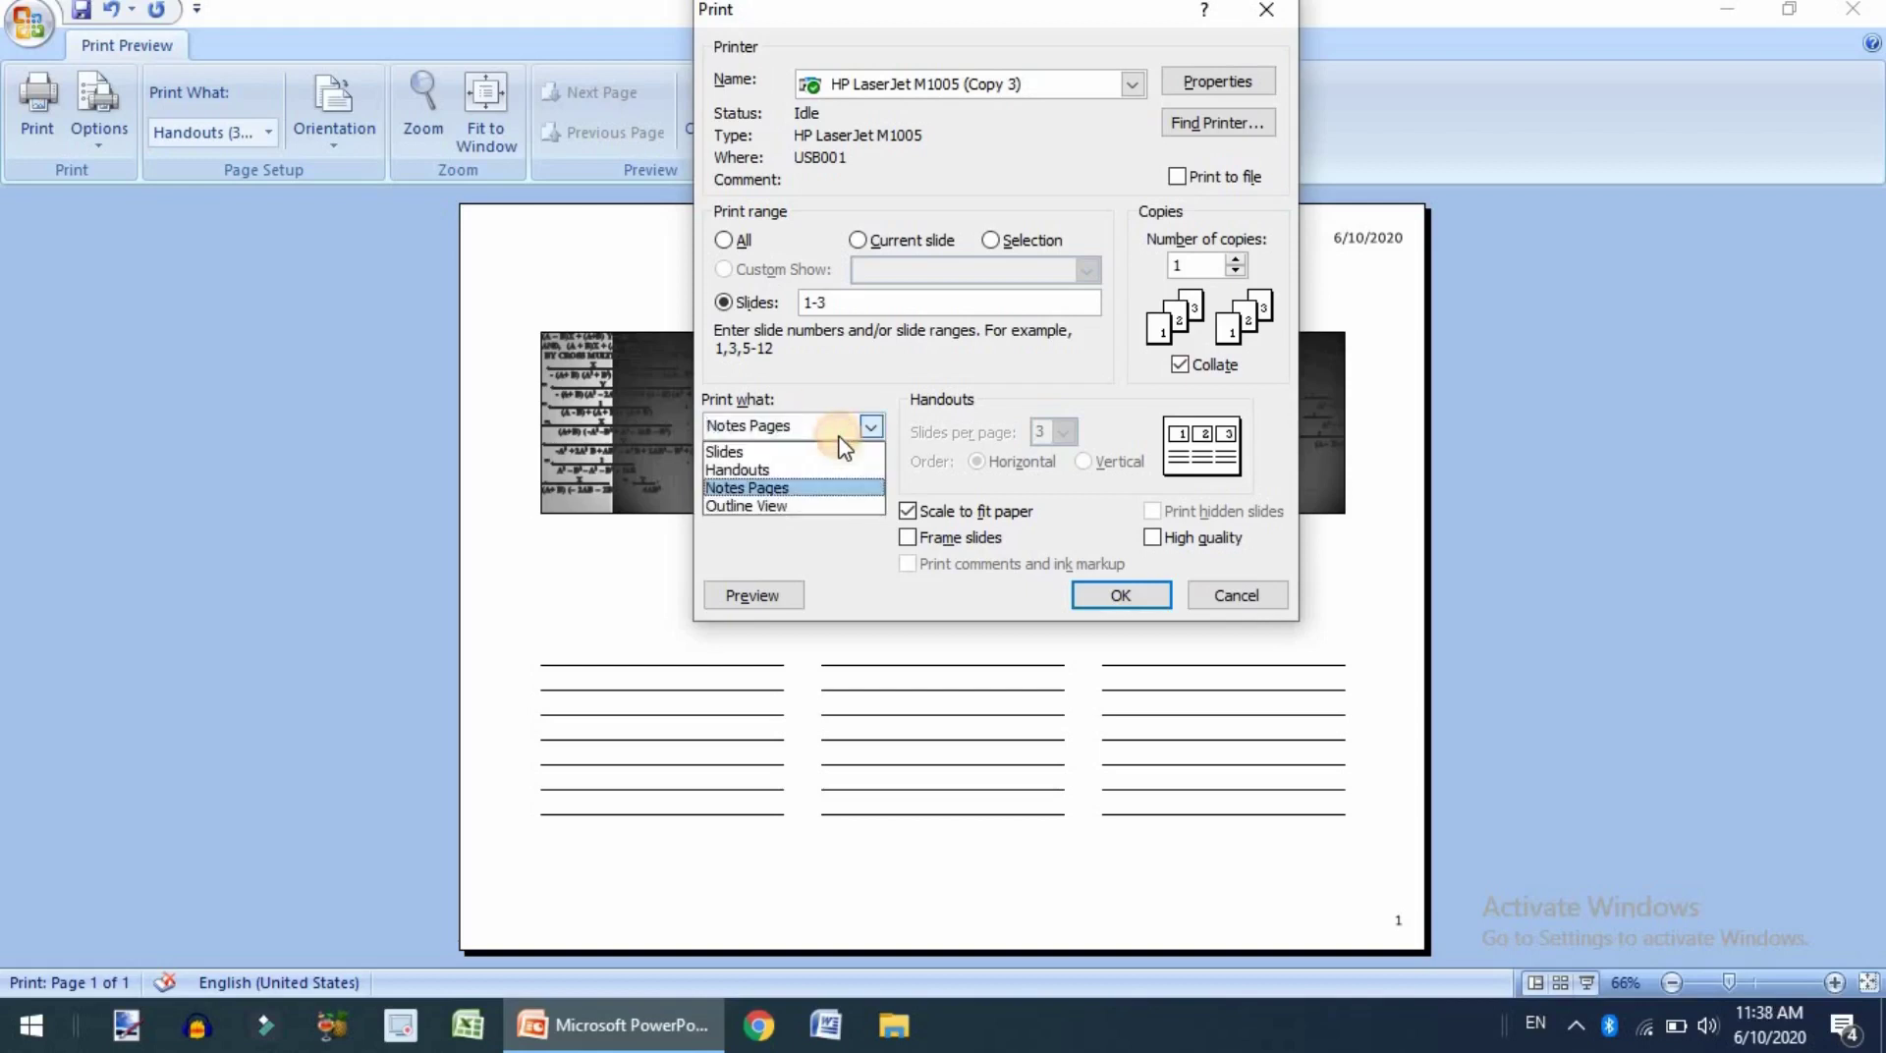
pyautogui.click(842, 506)
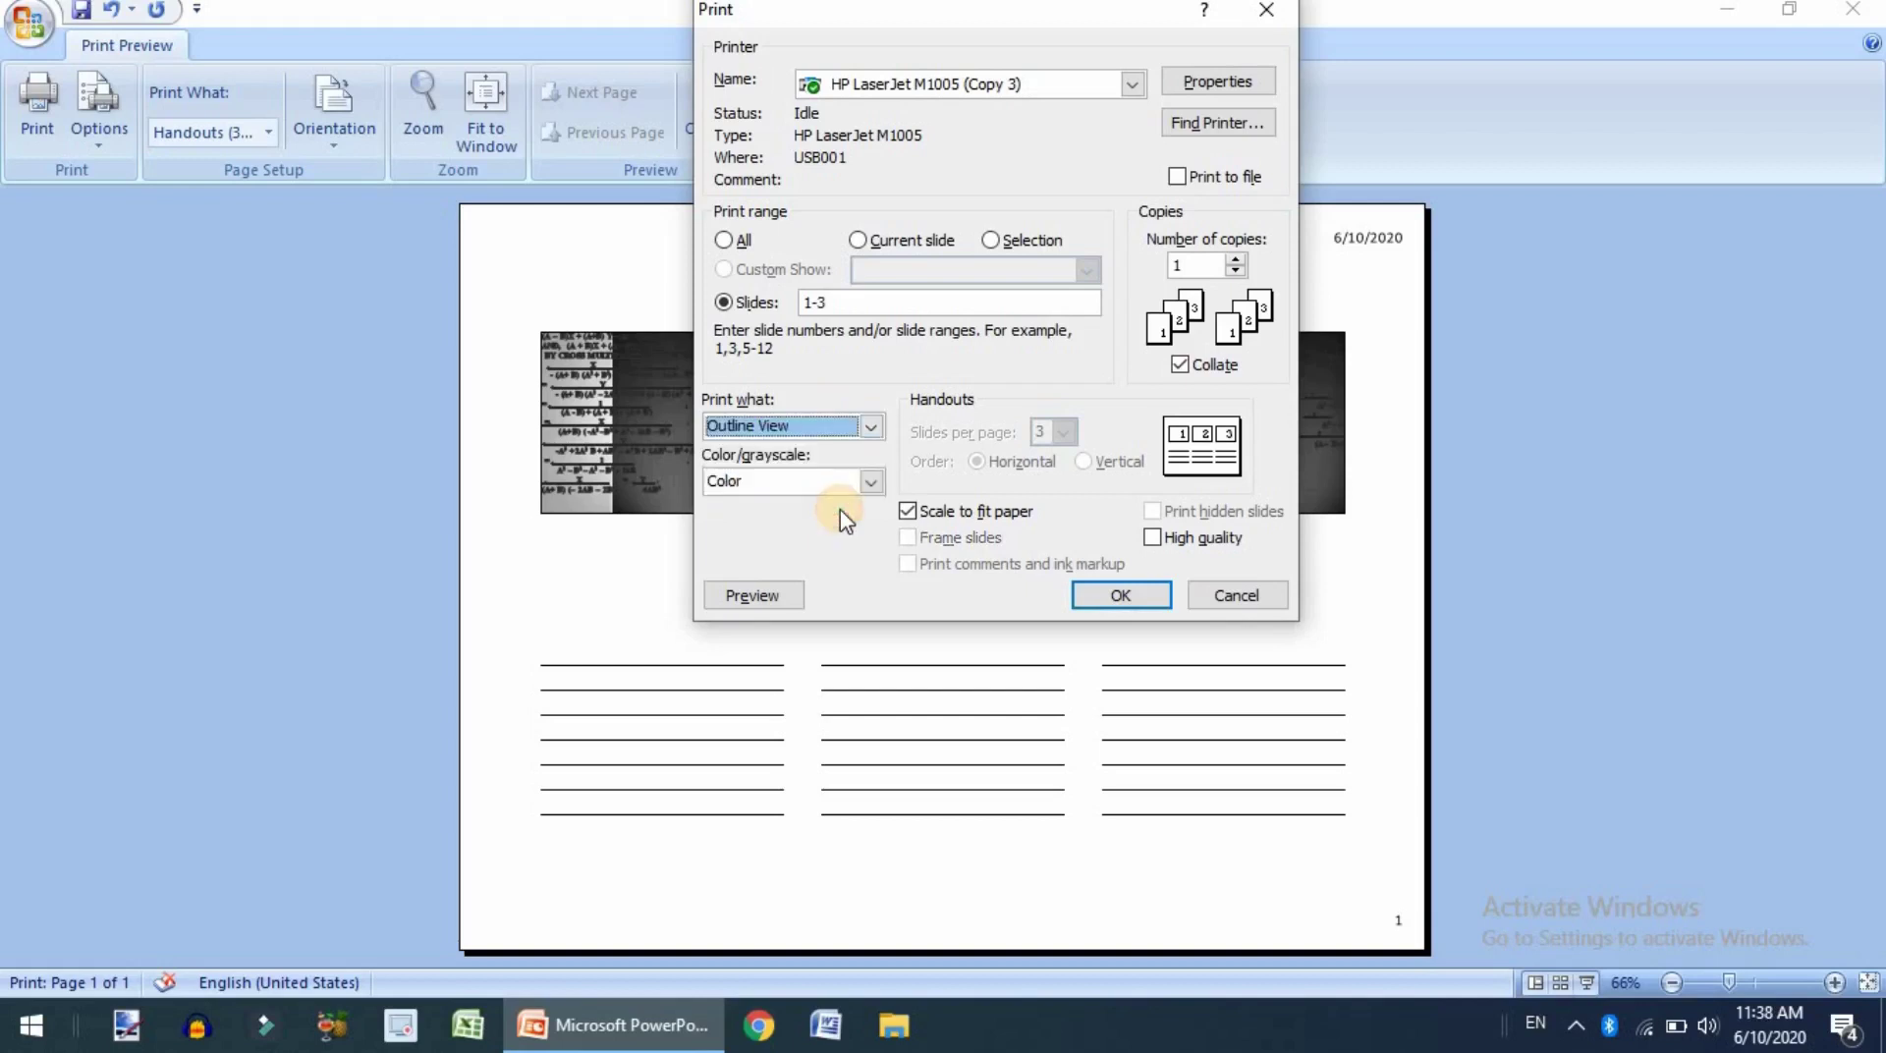
pyautogui.click(862, 430)
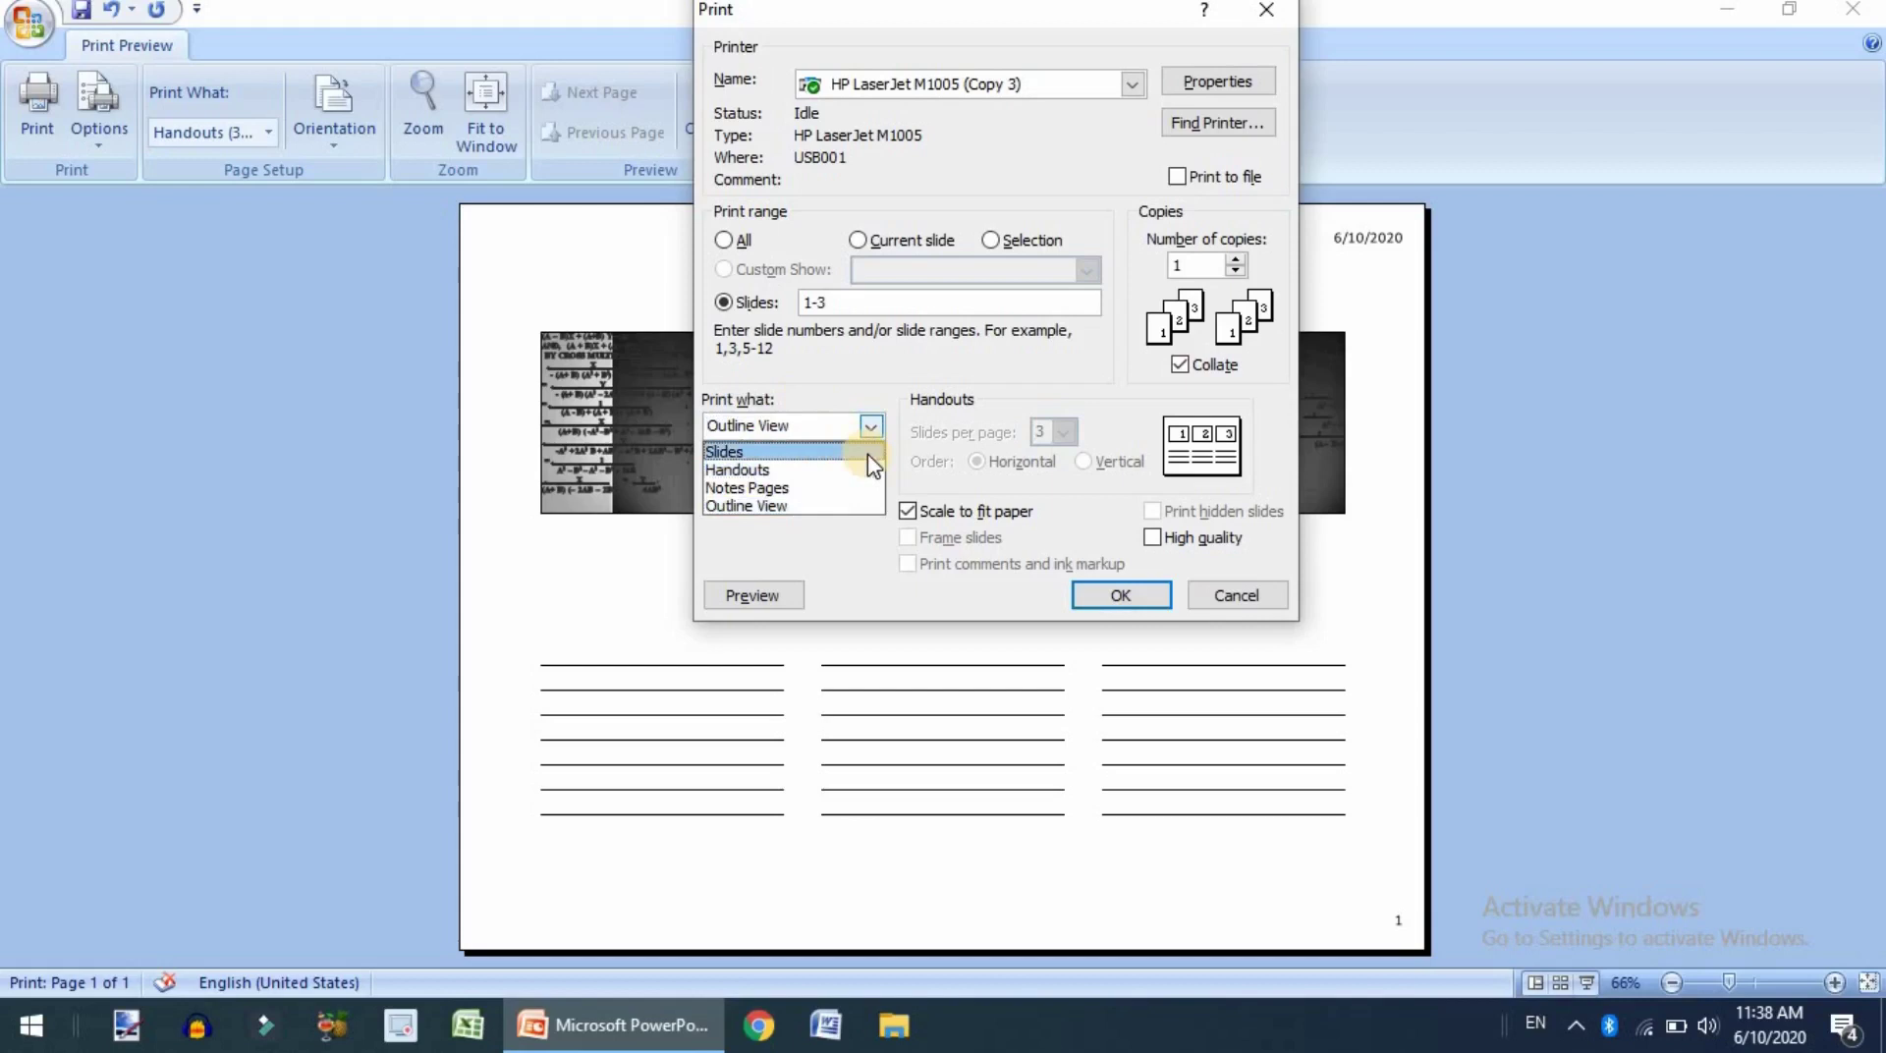
pyautogui.click(869, 453)
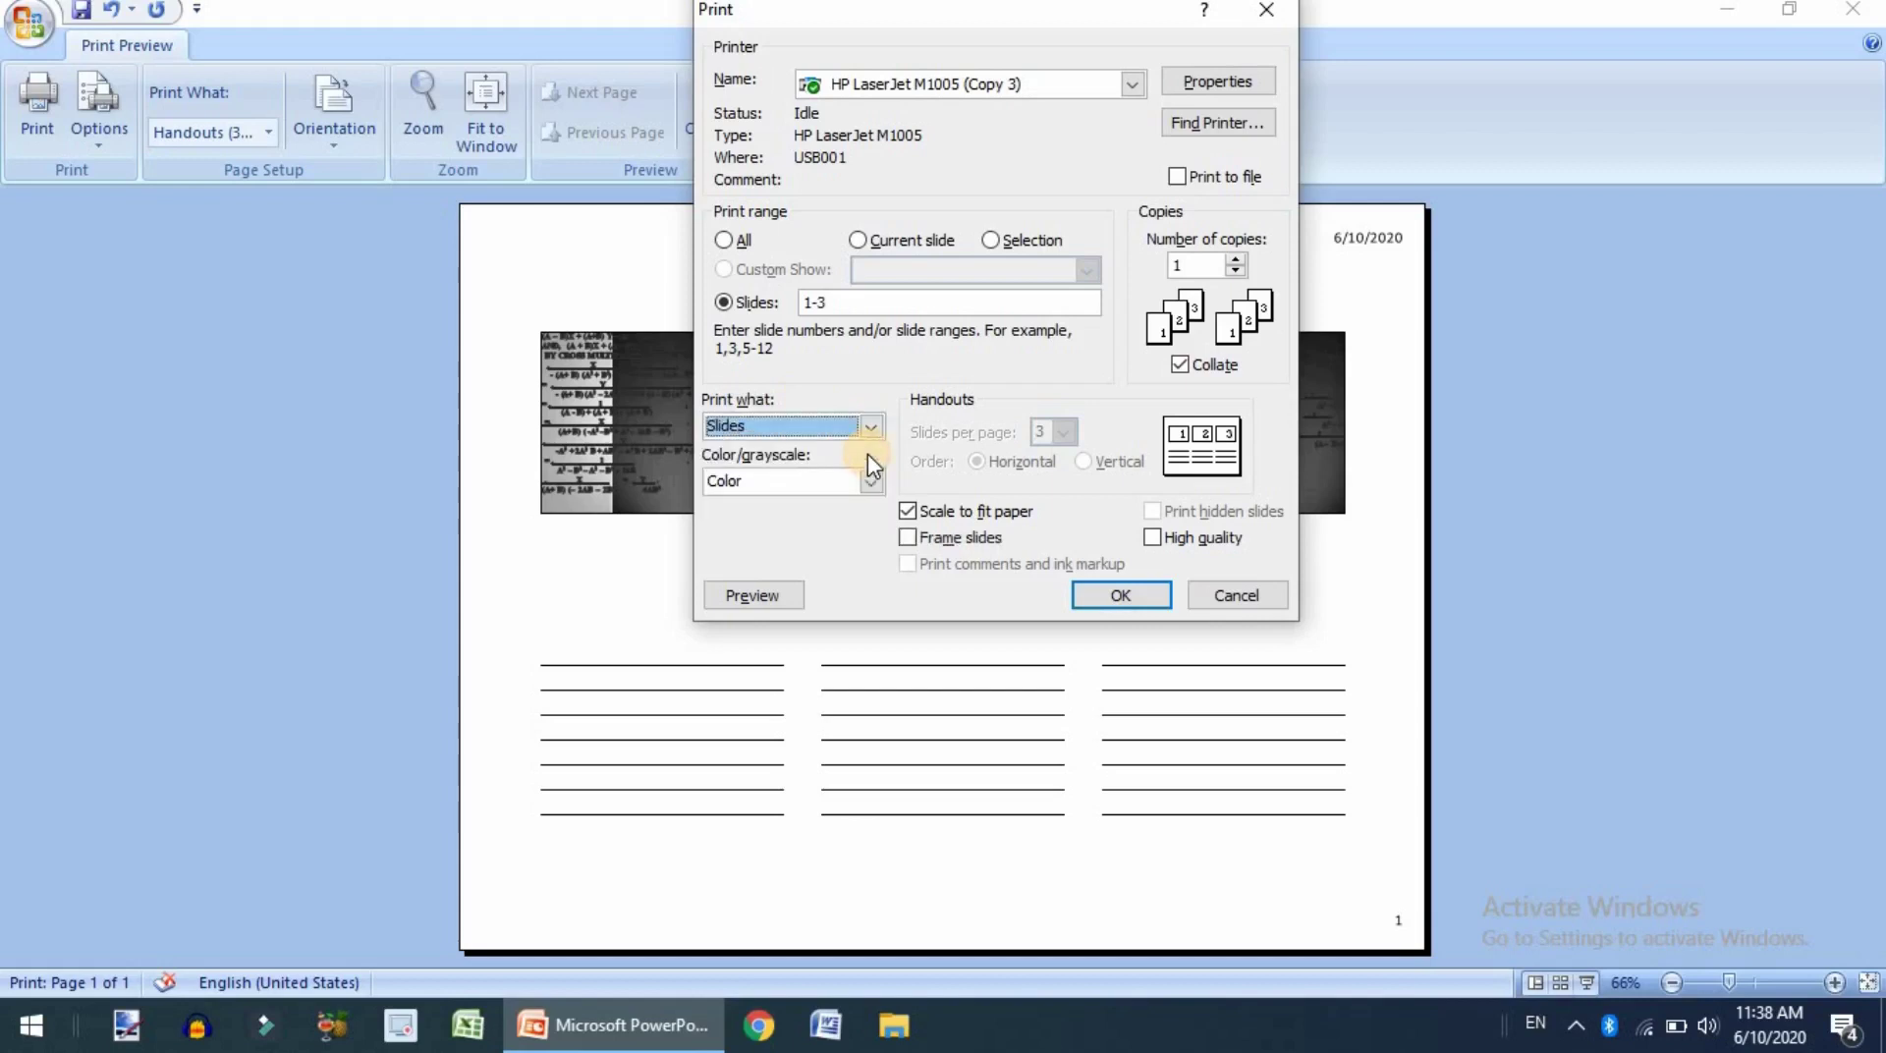
# Choose Handouts as the content to print, check the slides-per-page choices, and cancel the print settings
pyautogui.click(849, 434)
pyautogui.click(818, 471)
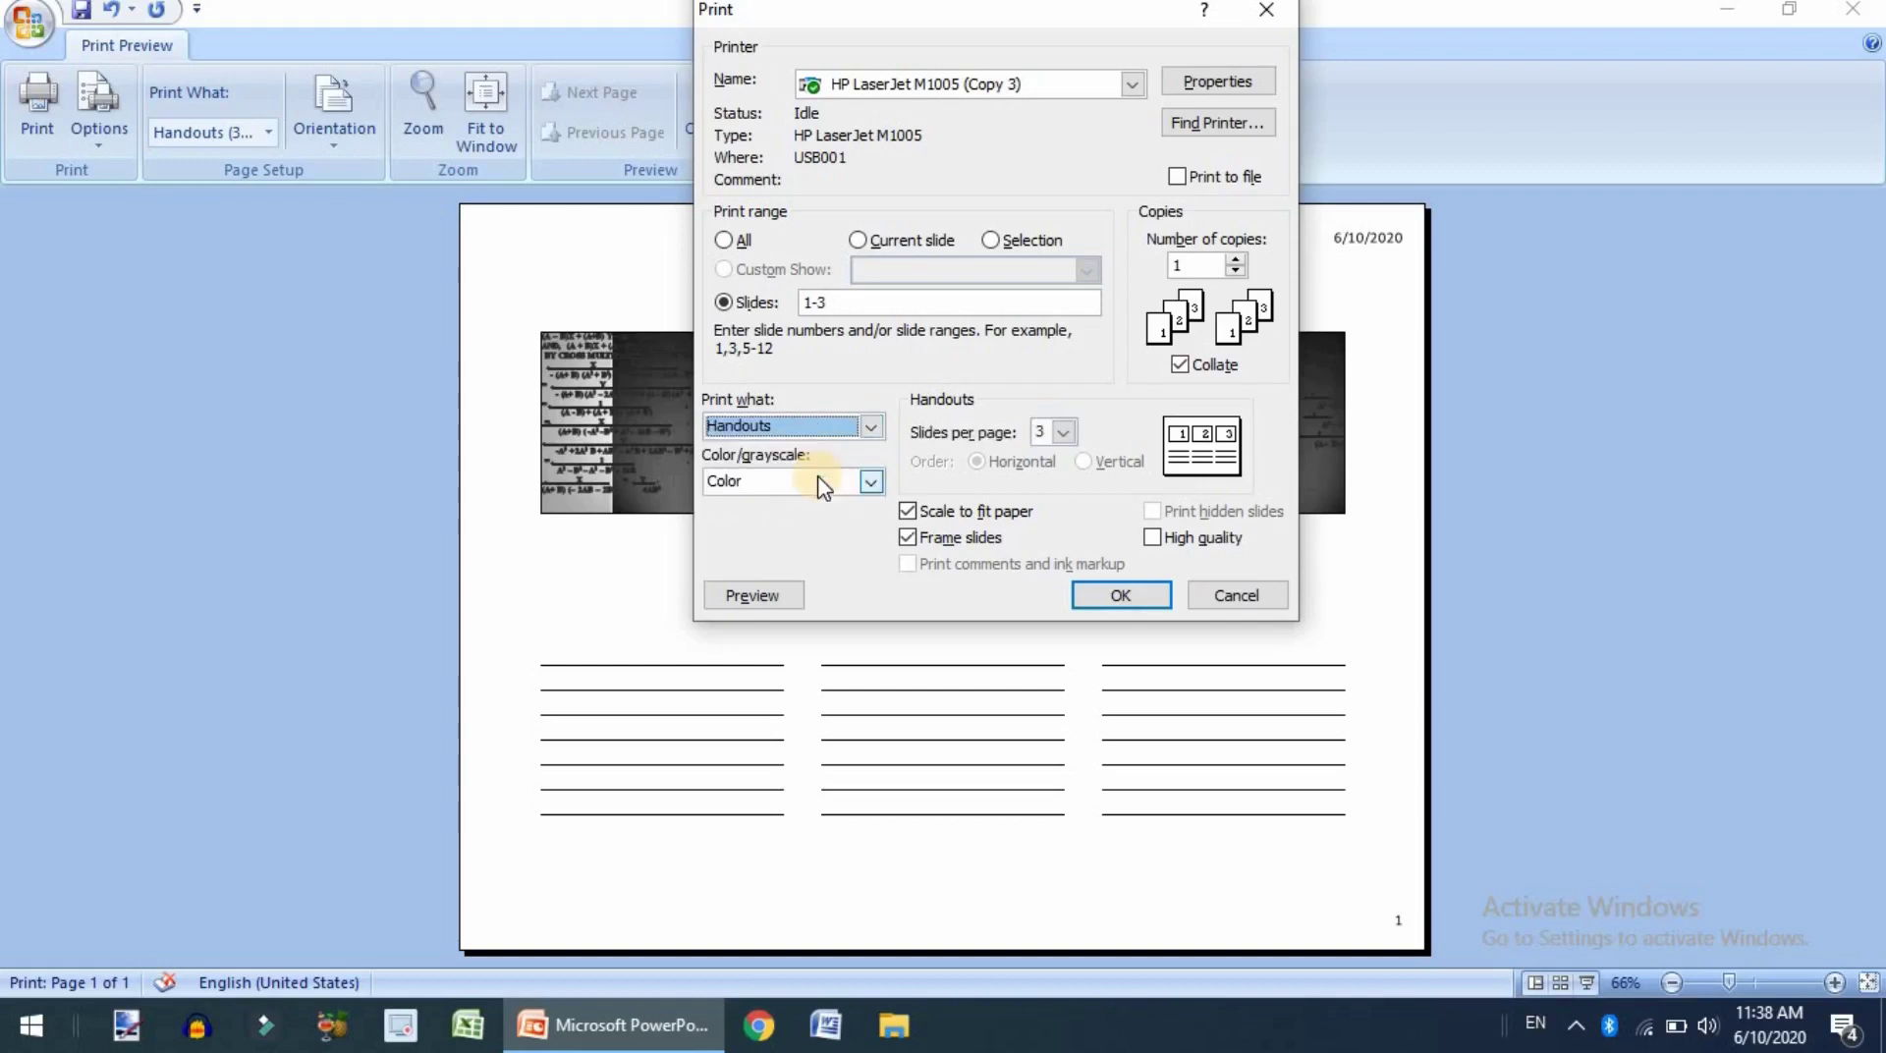
pyautogui.click(1069, 438)
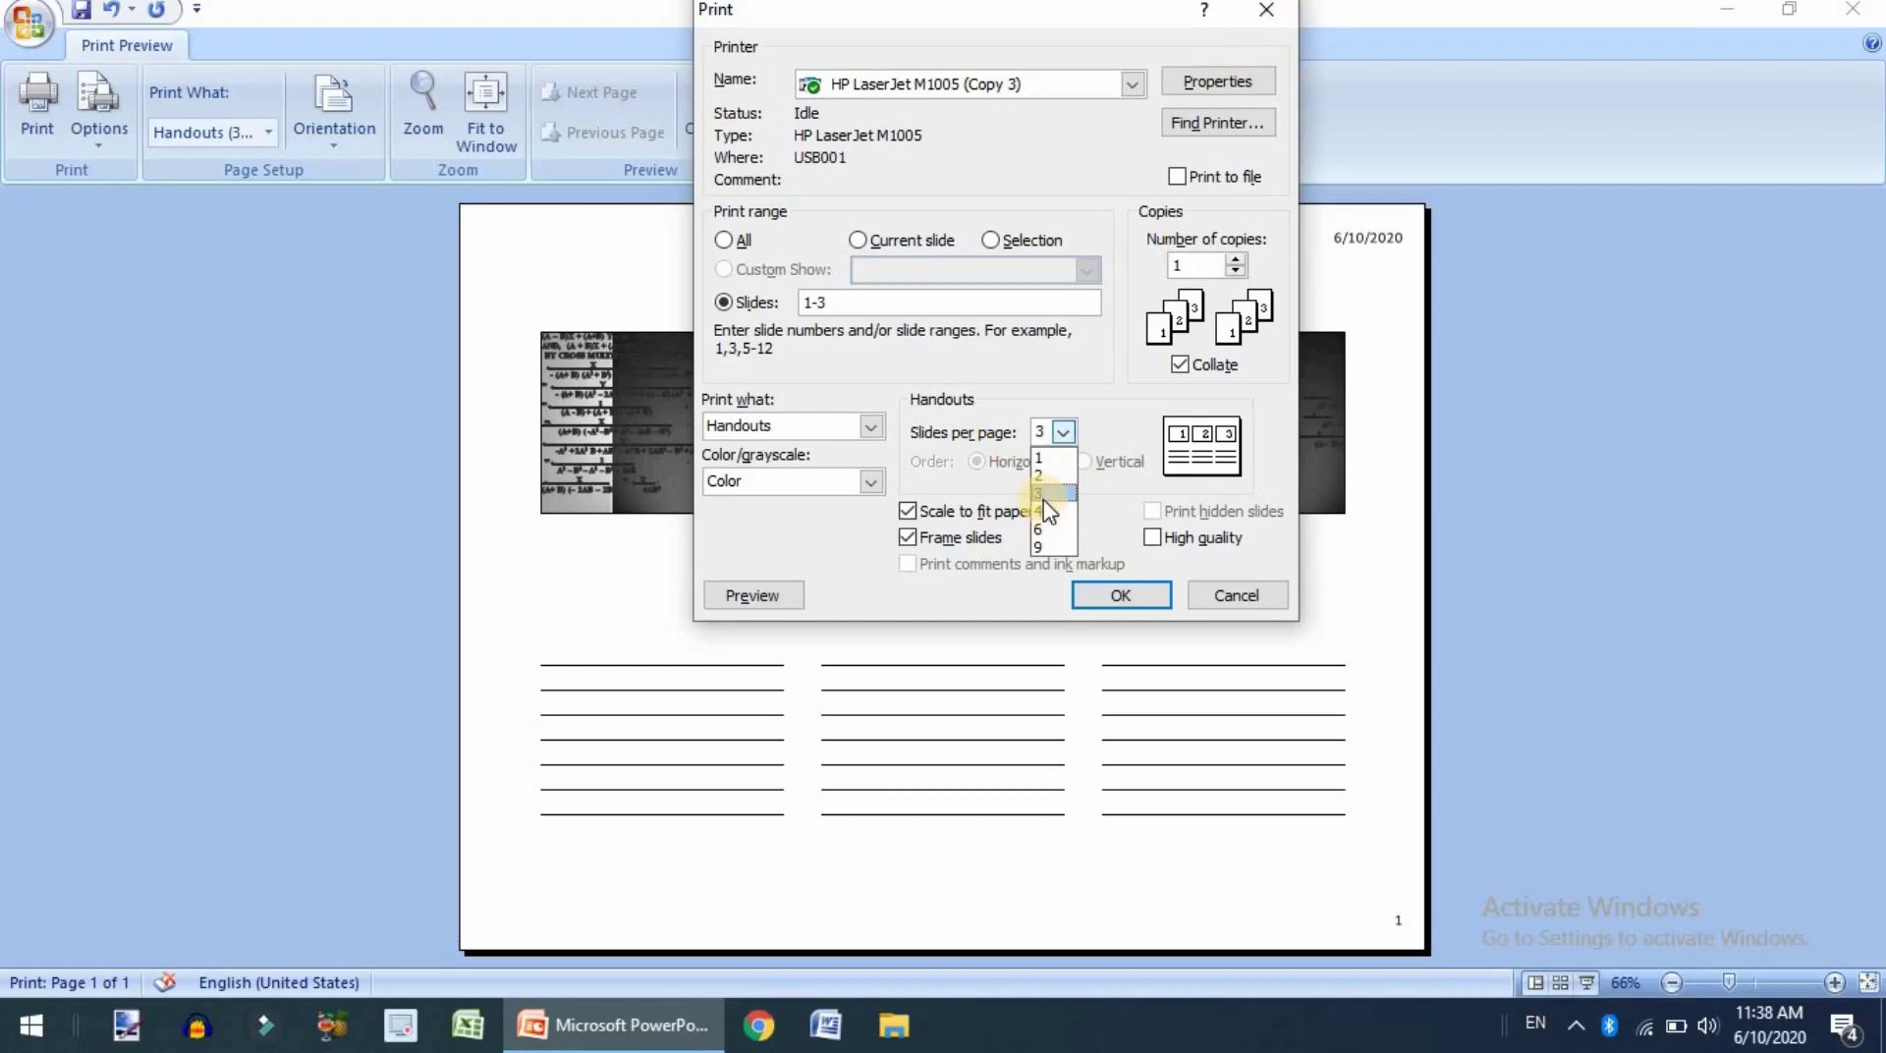
pyautogui.press('Escape')
pyautogui.press('Escape')
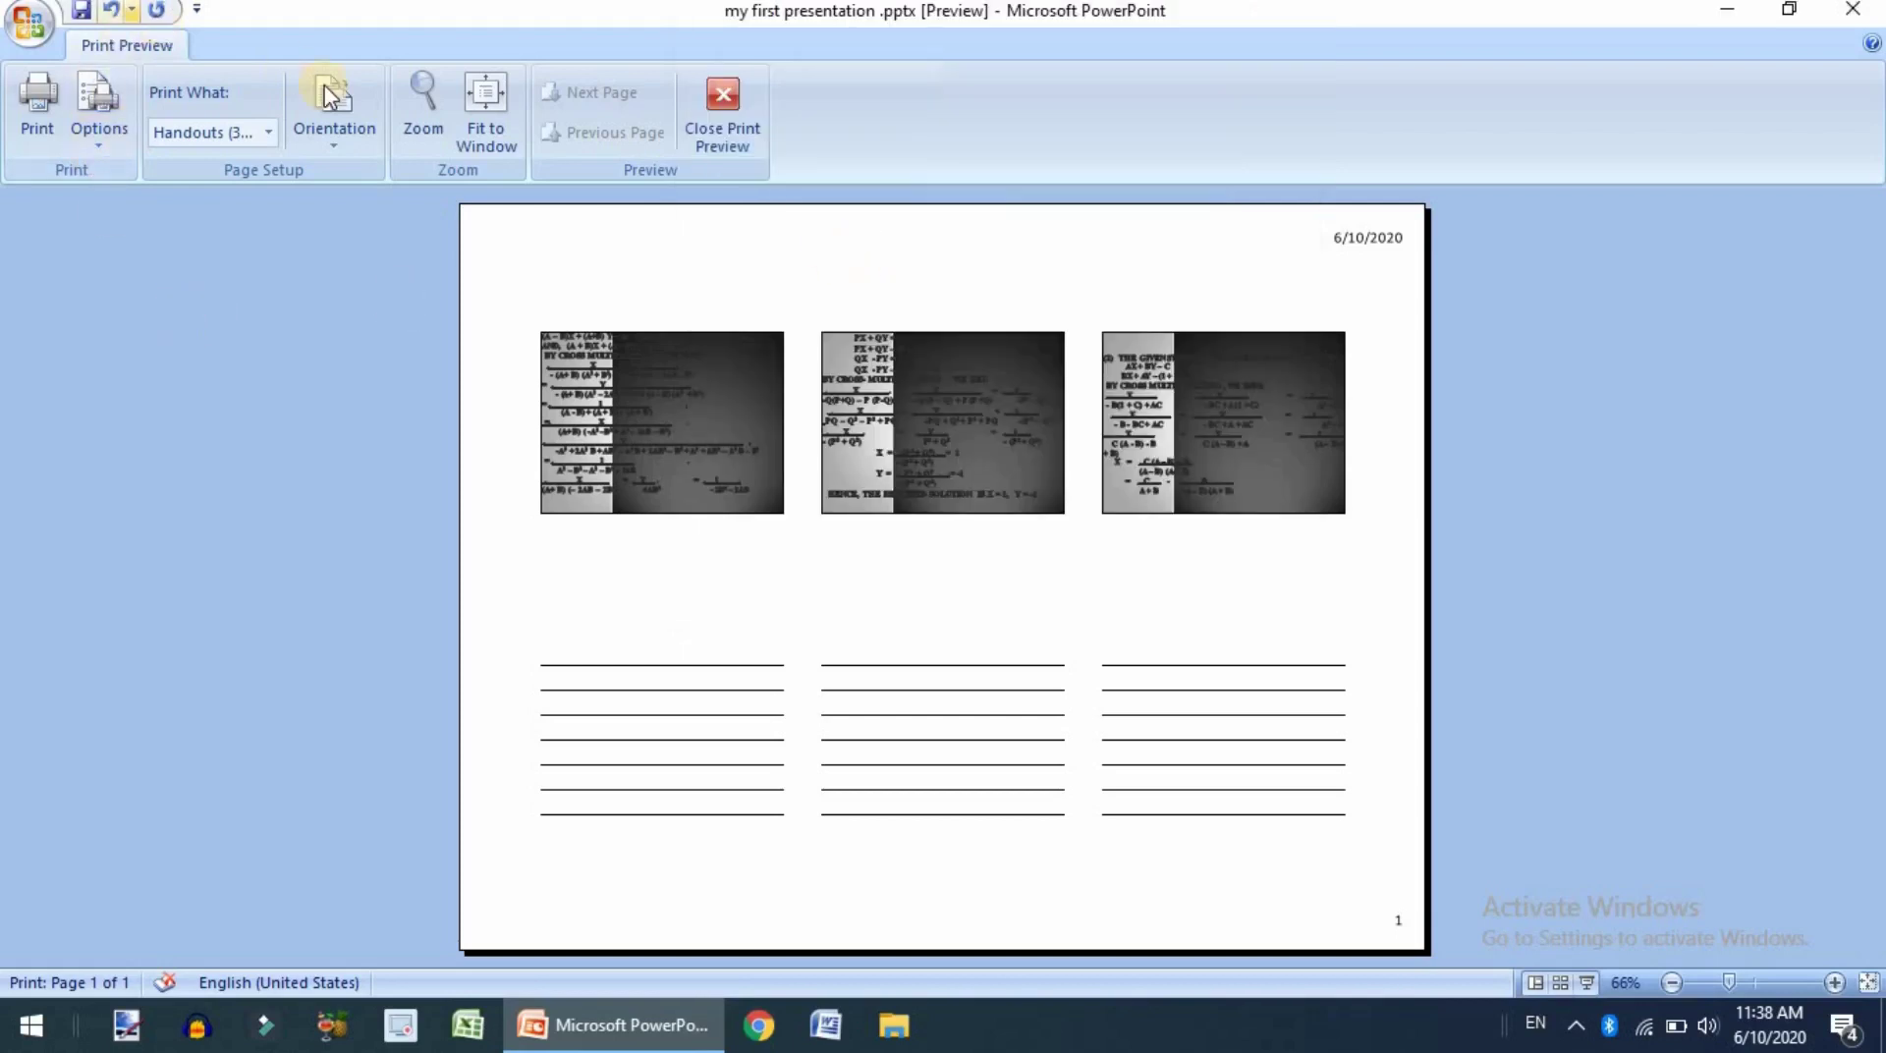
# Leave the print preview and close the presentation, saving its changes
pyautogui.click(718, 97)
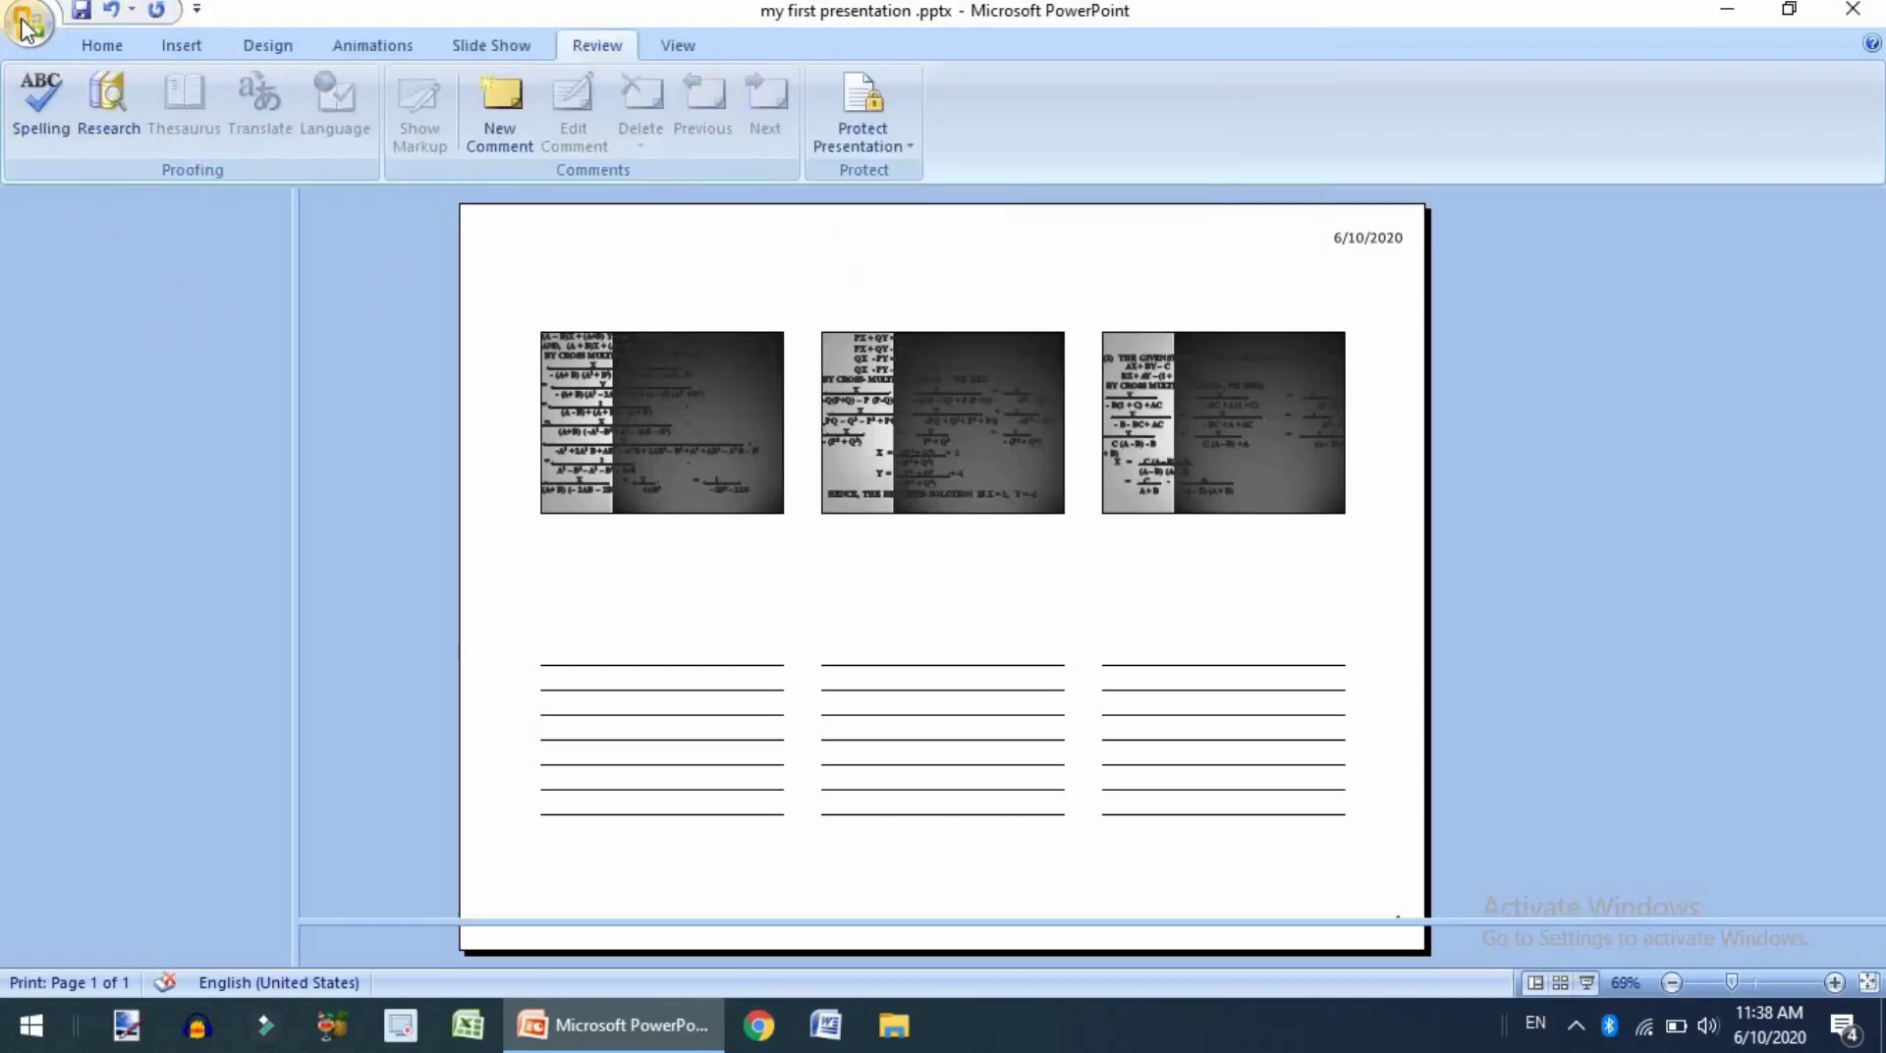
pyautogui.click(22, 28)
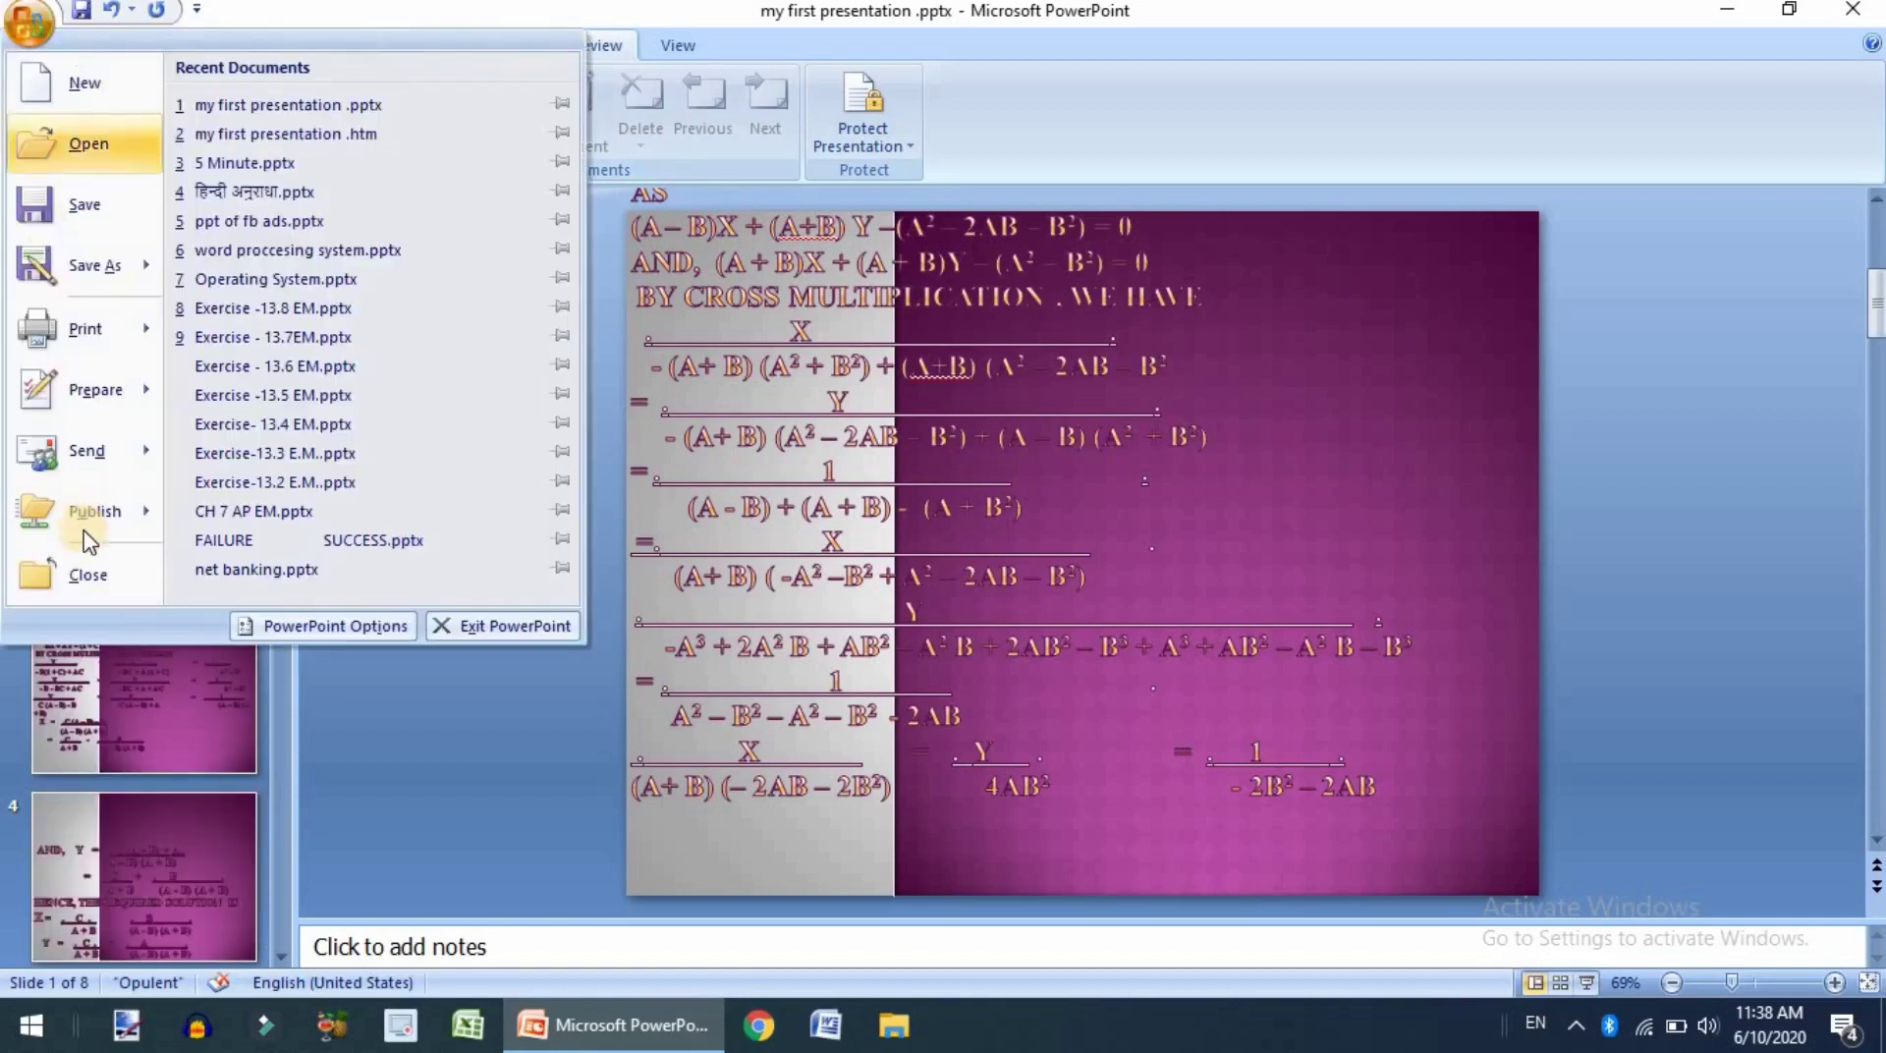
pyautogui.click(89, 568)
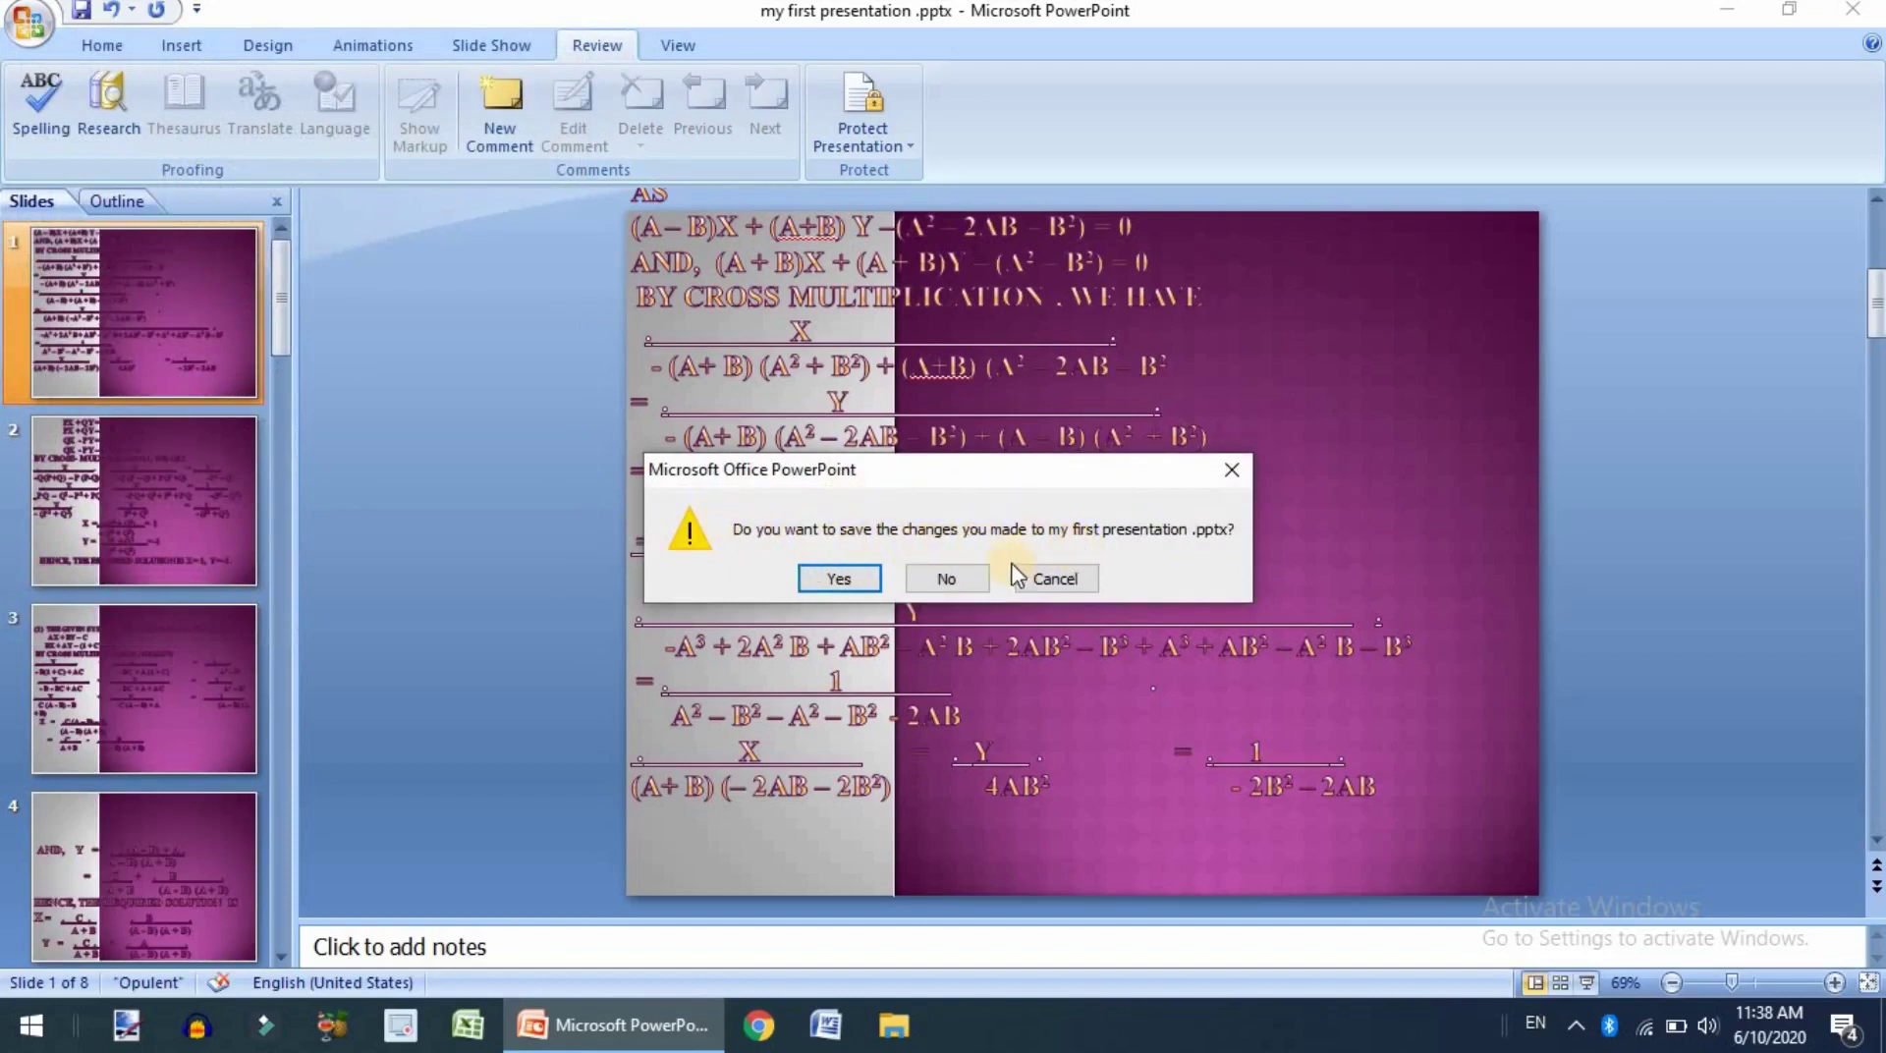
pyautogui.click(847, 575)
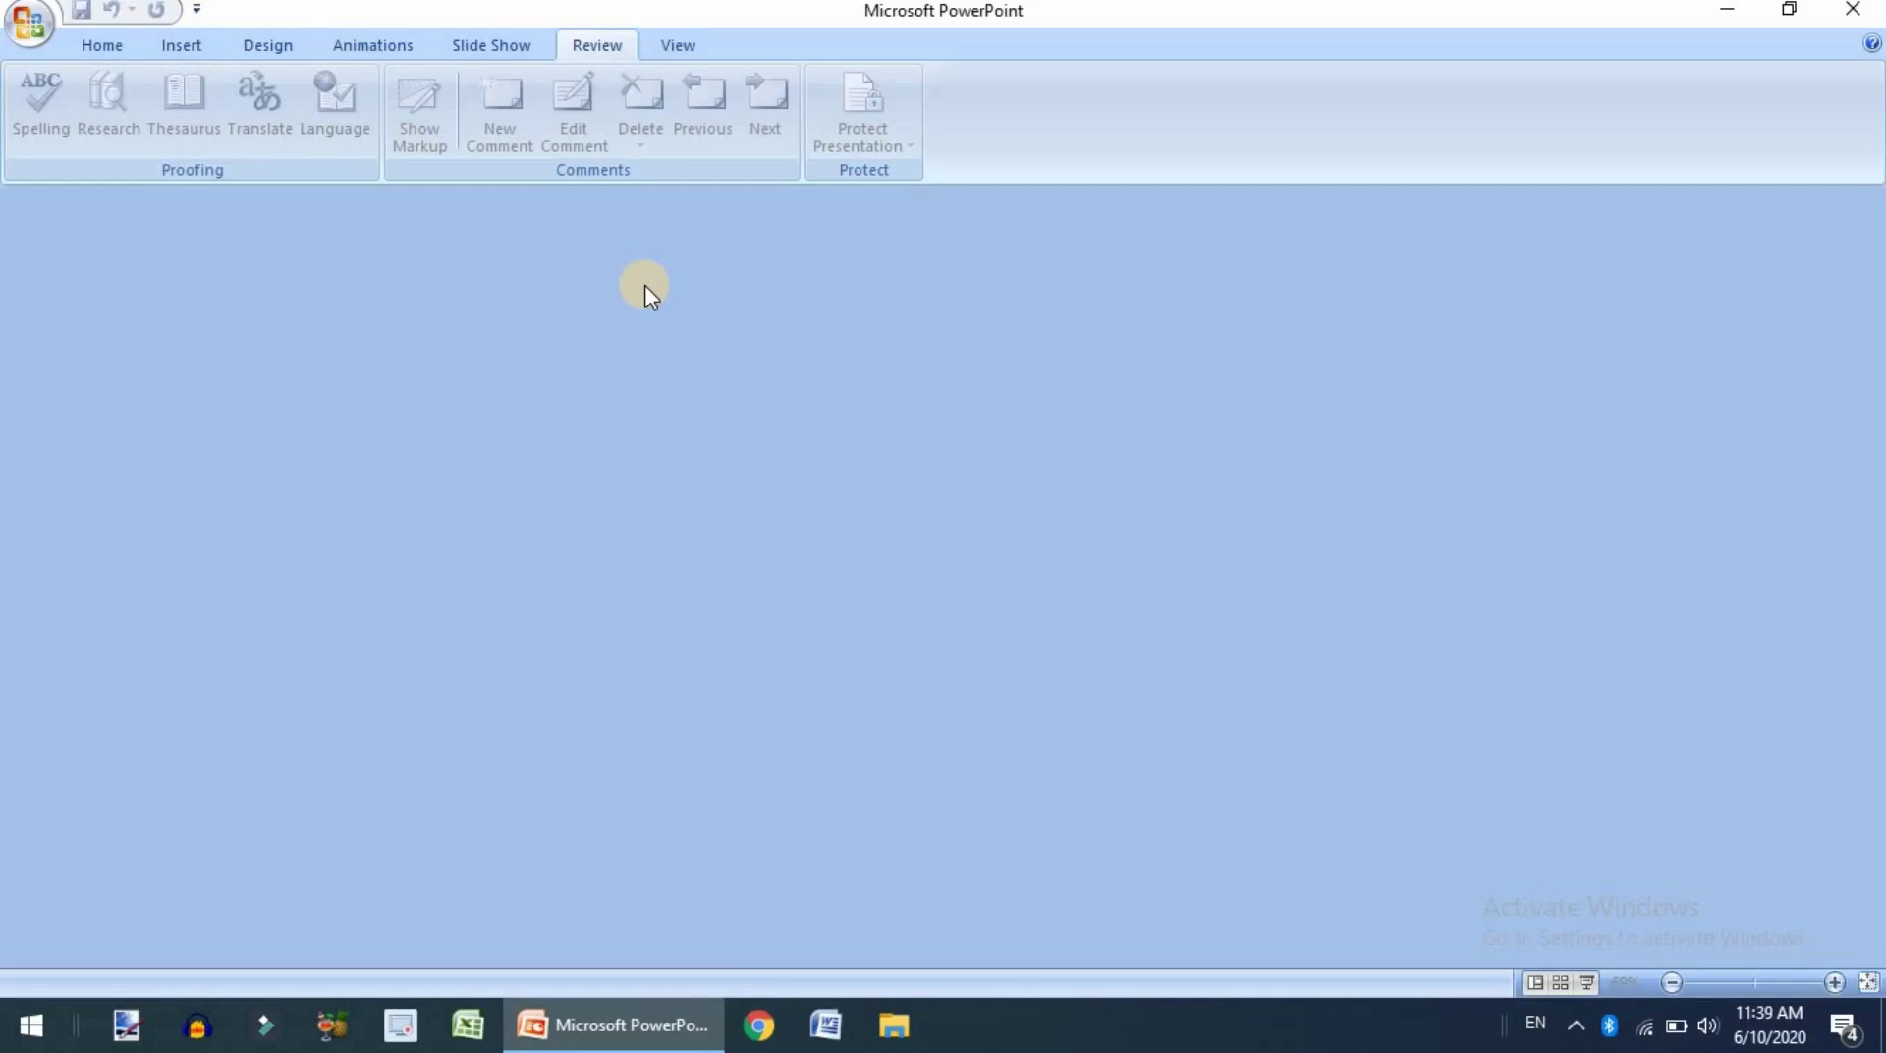
# Reopen "my first presentation .pptx" from the recent documents and exit the program
pyautogui.click(23, 29)
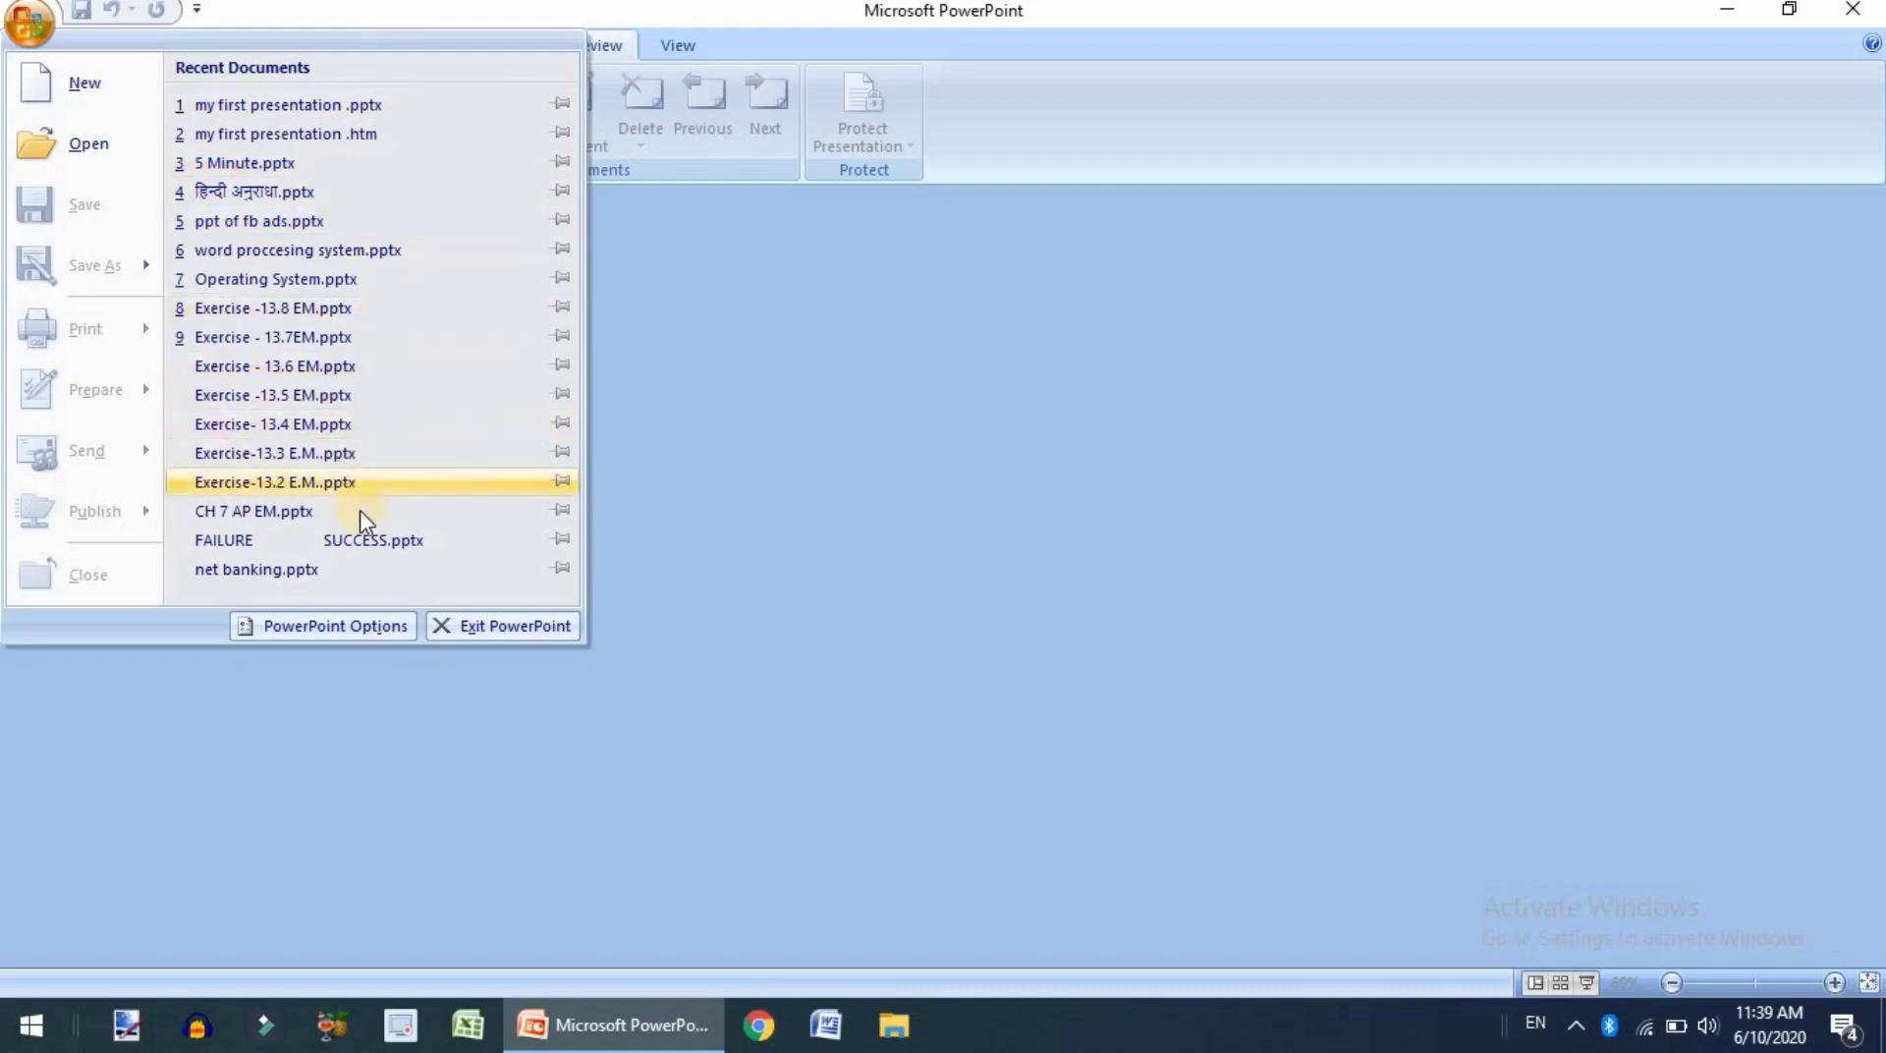
pyautogui.click(303, 102)
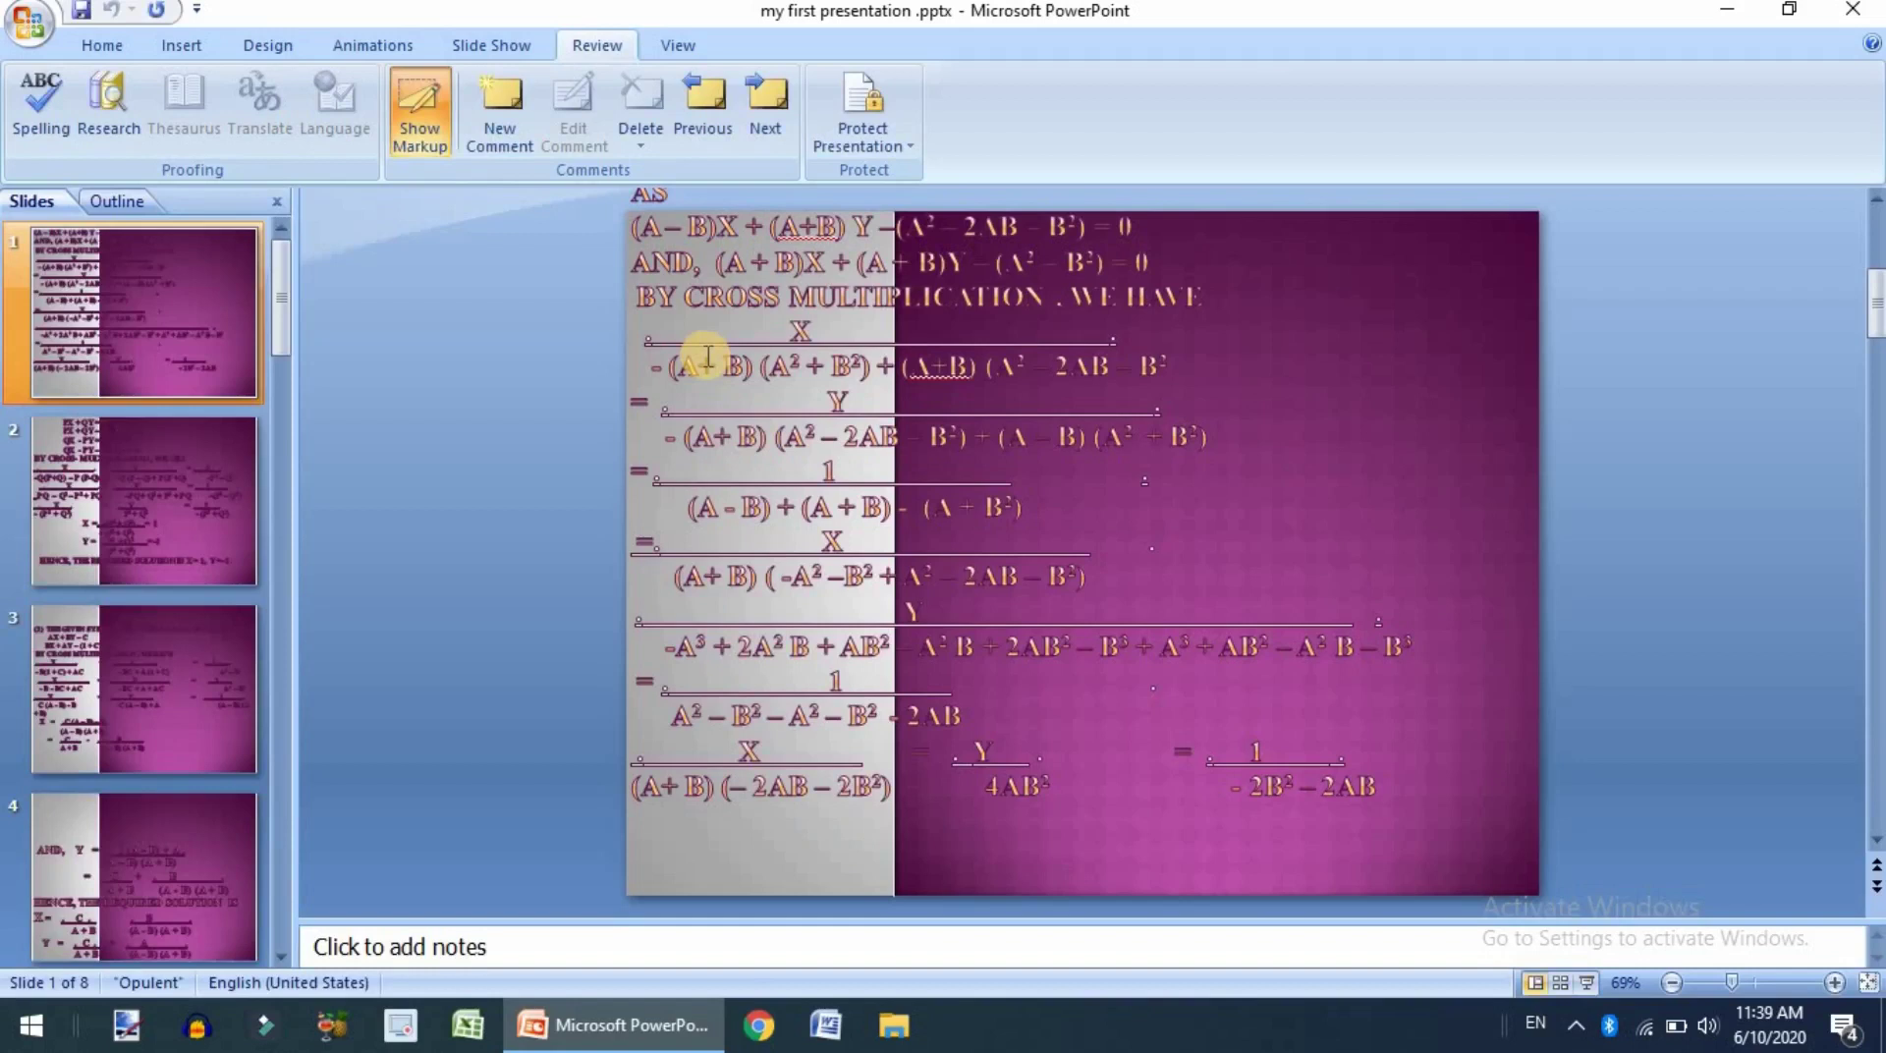
pyautogui.click(43, 27)
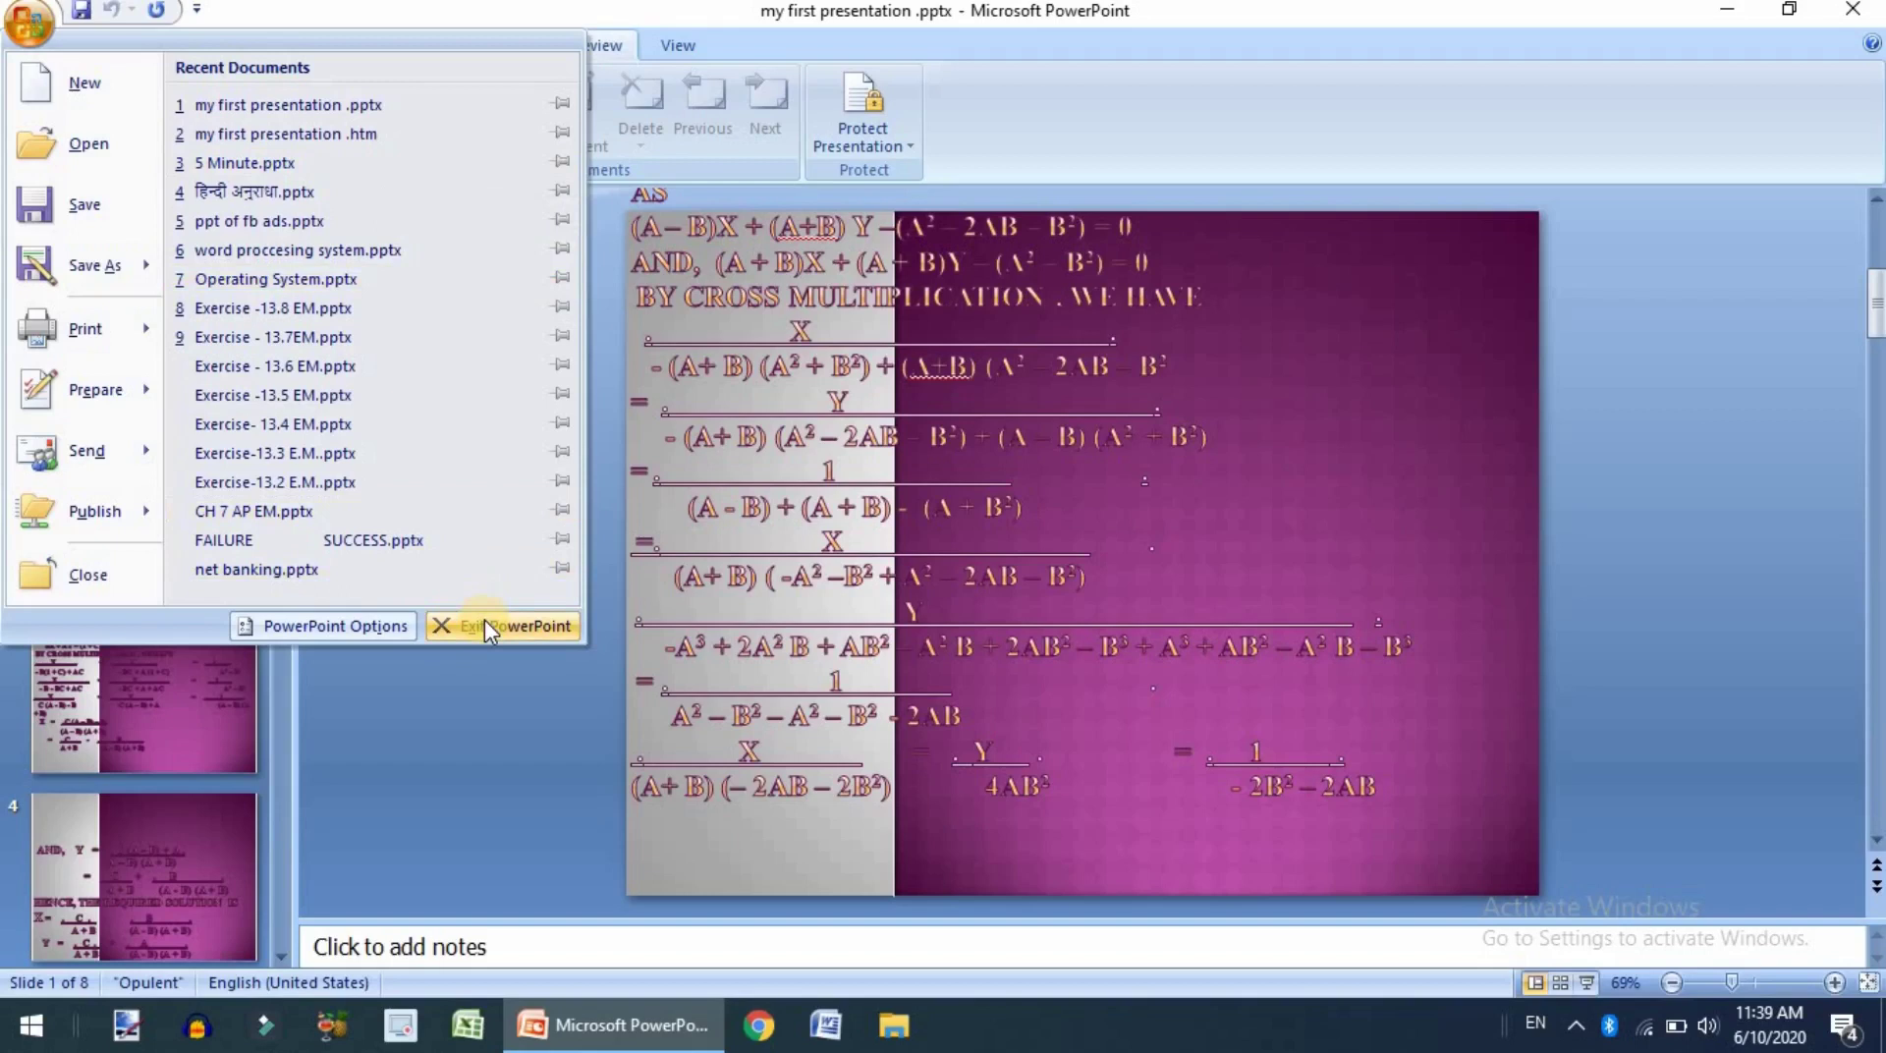
pyautogui.click(514, 626)
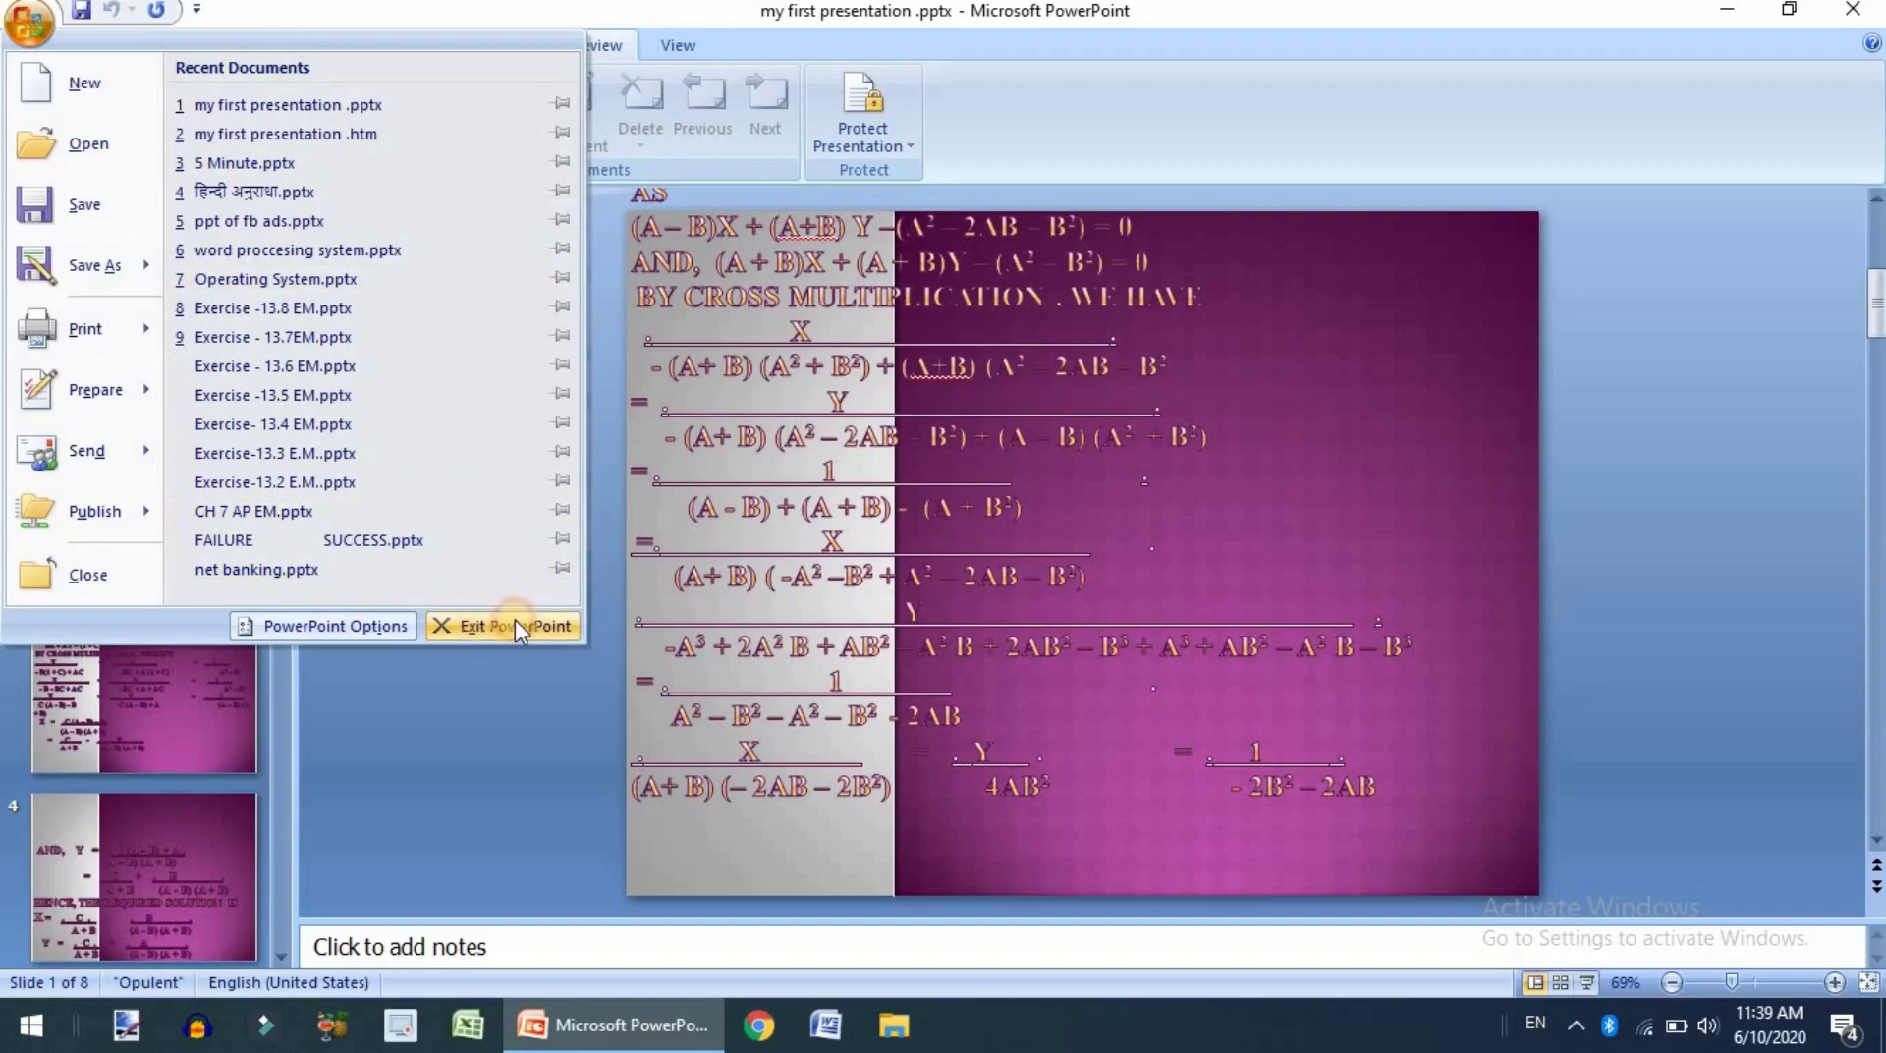